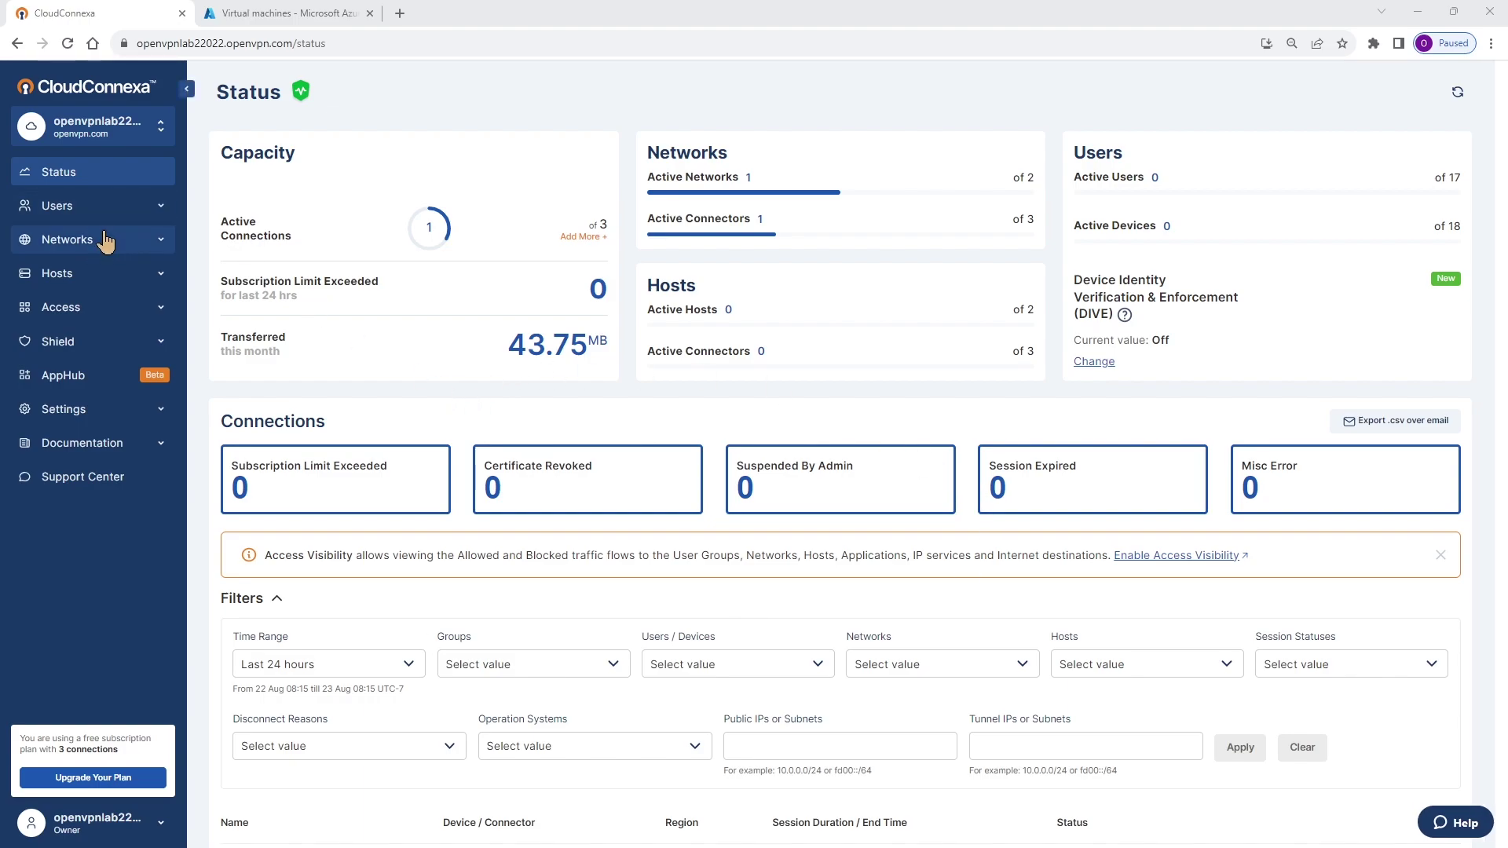
Show the Networks list with Branchoffice (offline) and HQNet (online)
click(158, 240)
click(68, 277)
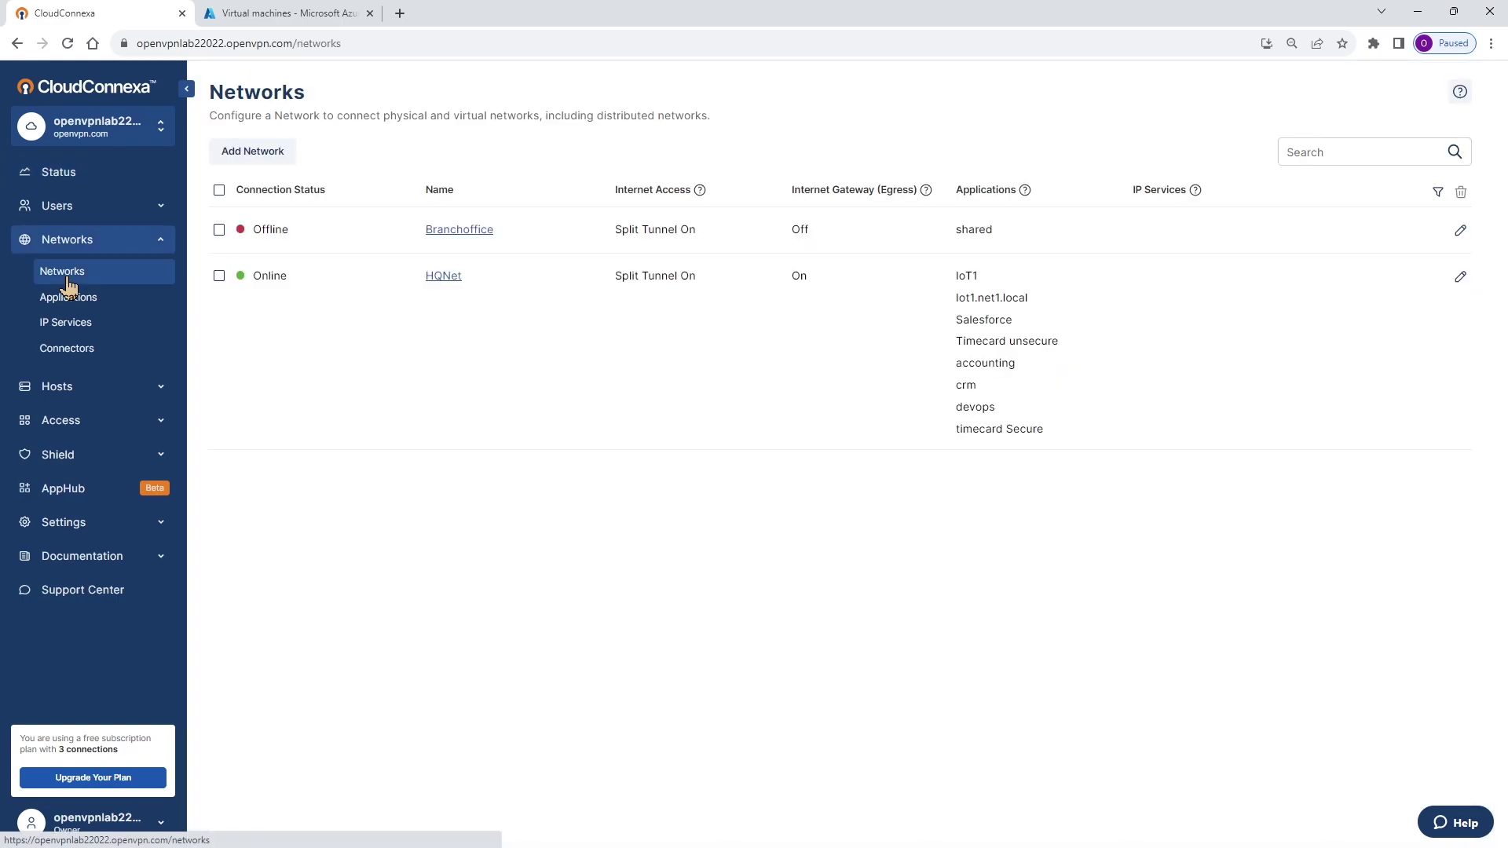
Start a new network and read the Remote Access, Site-to-site and Secure Internet Access help
click(257, 151)
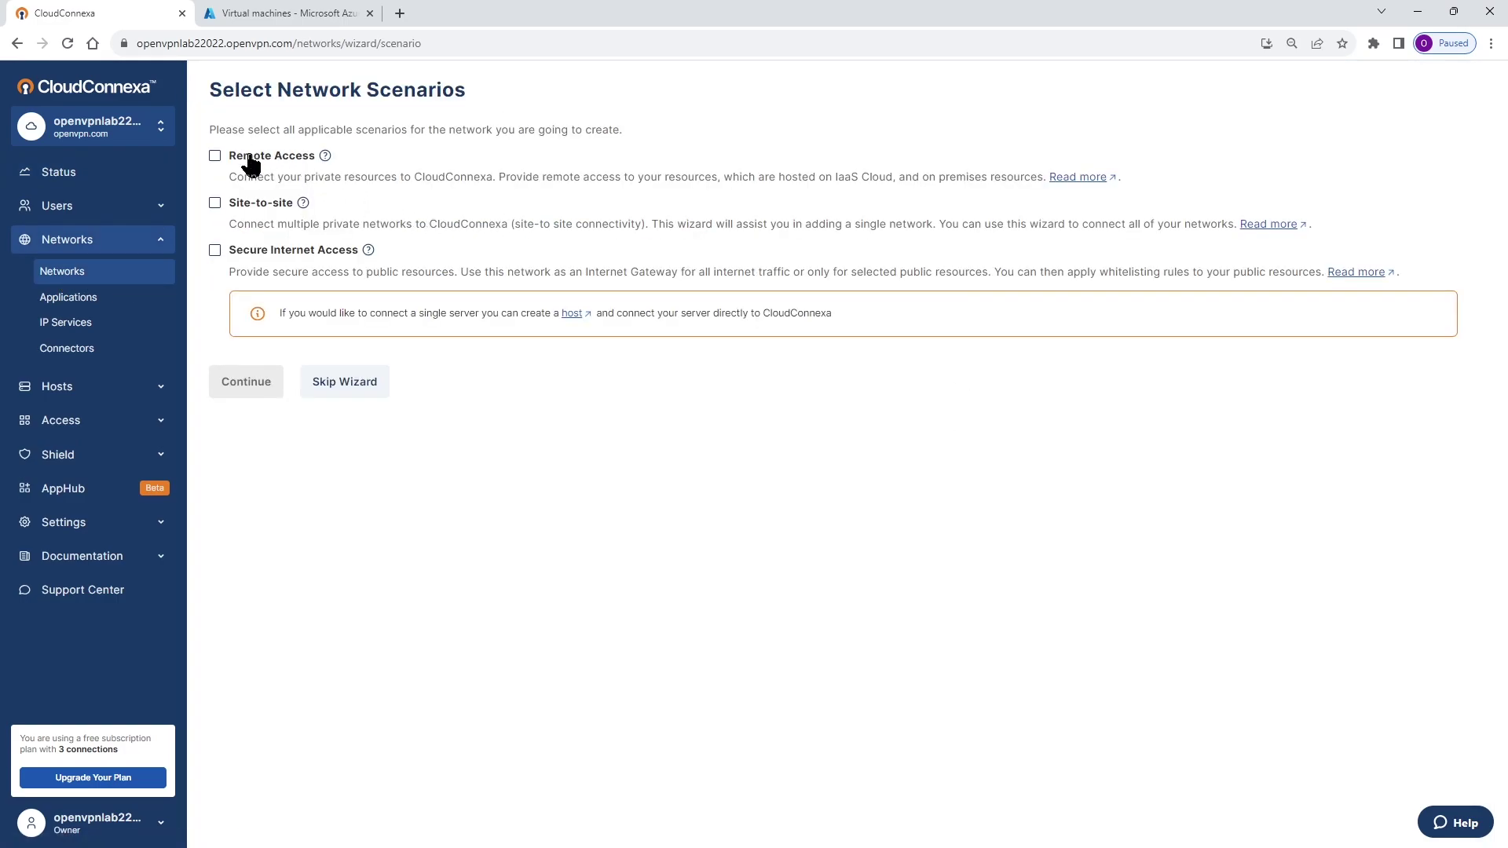
click(325, 156)
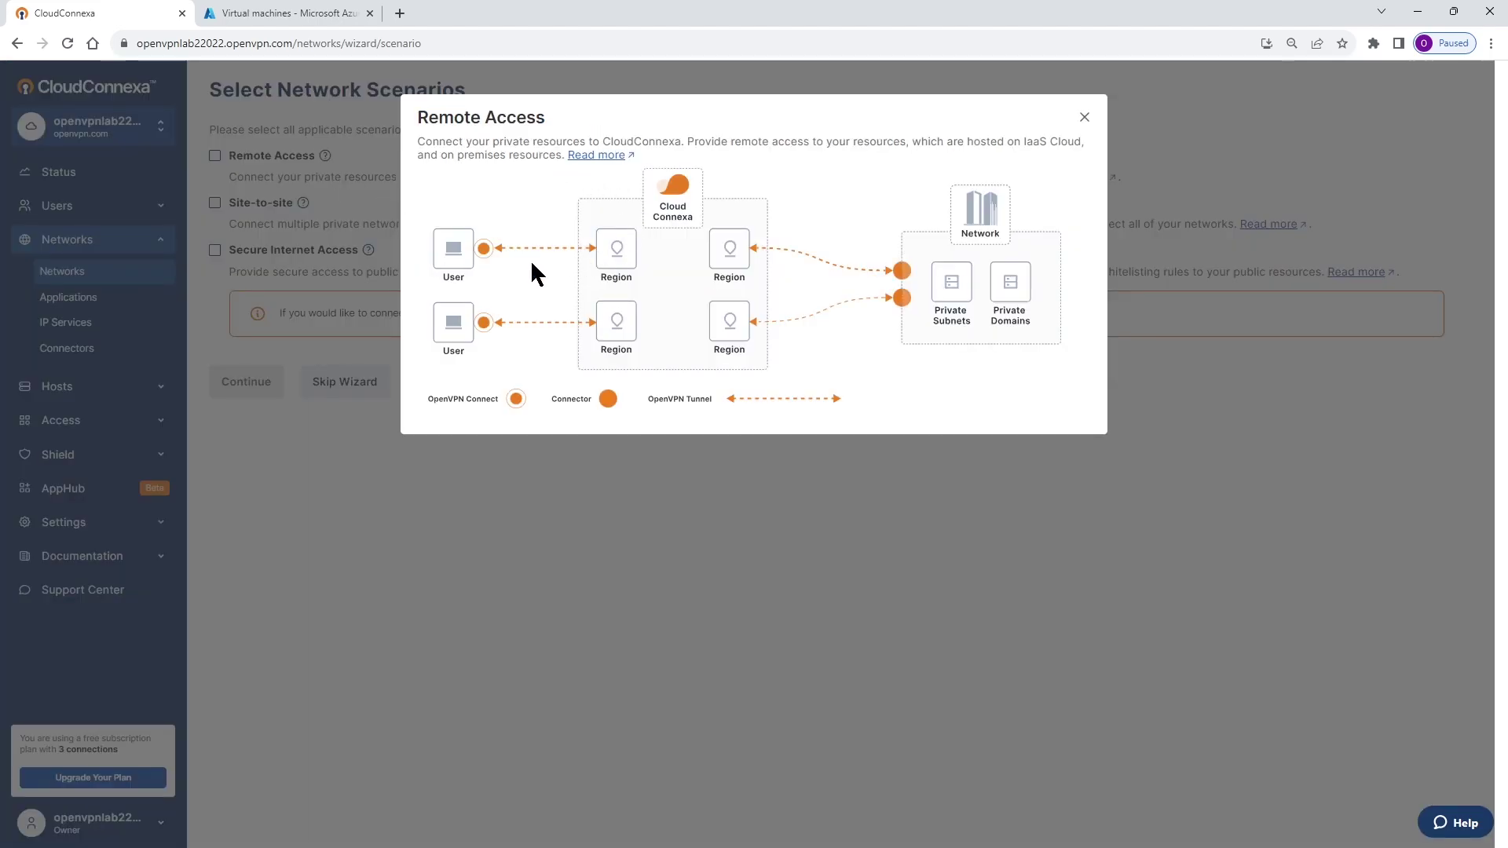
click(1084, 117)
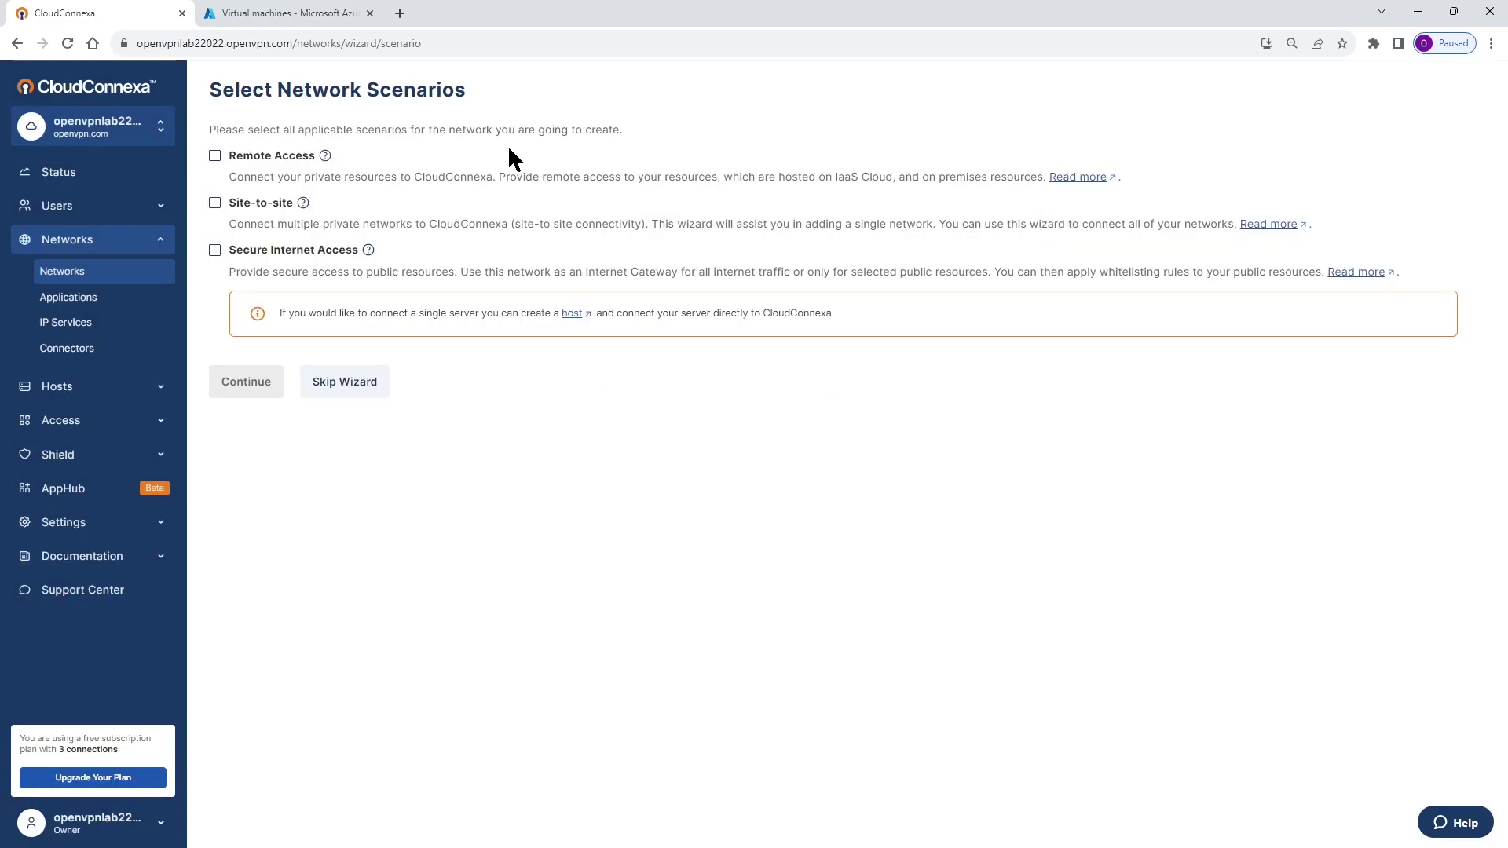
click(303, 203)
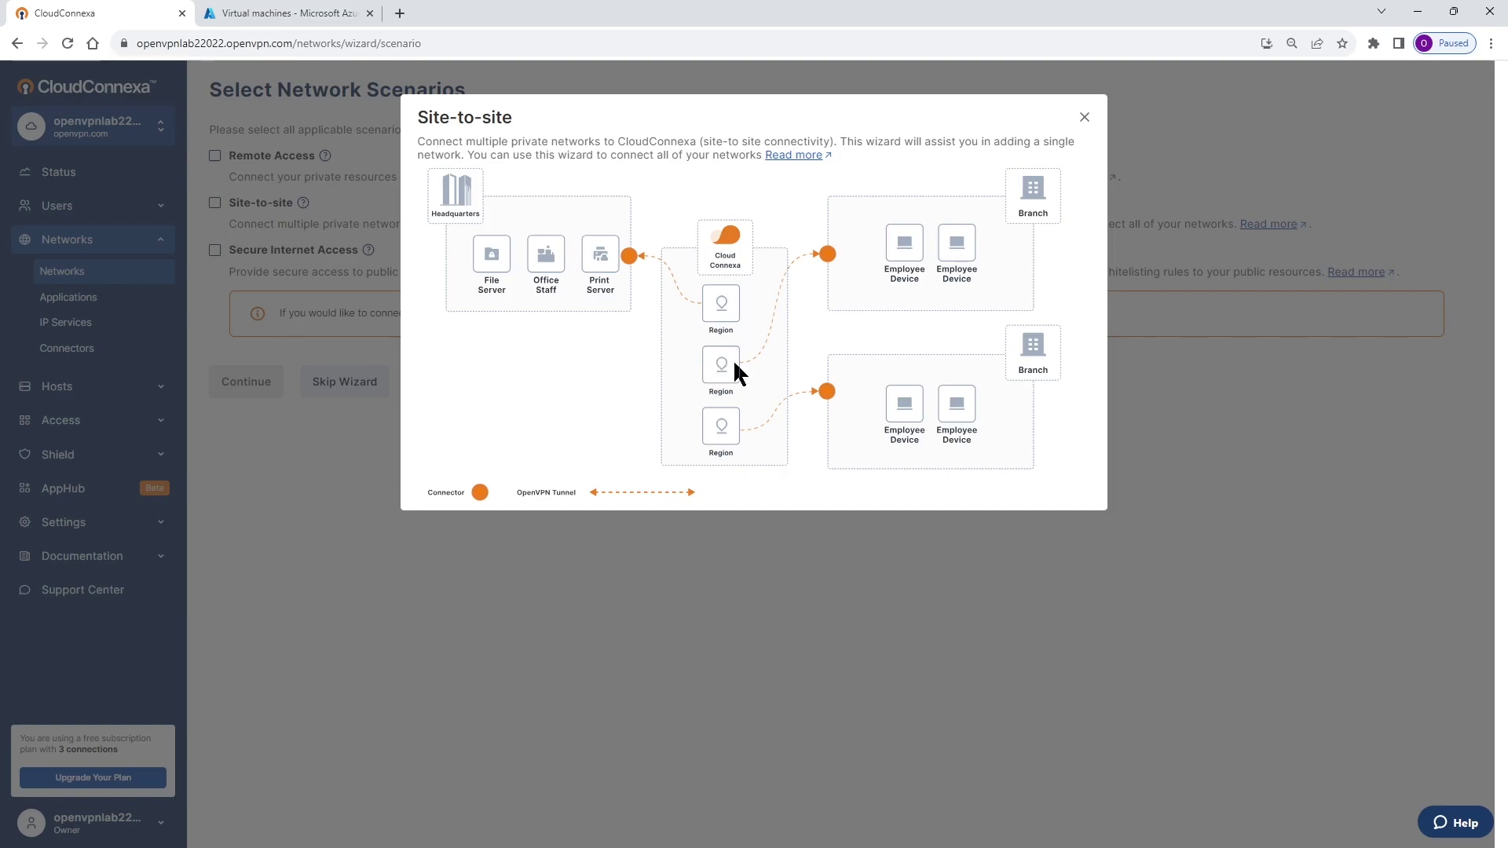
click(1084, 117)
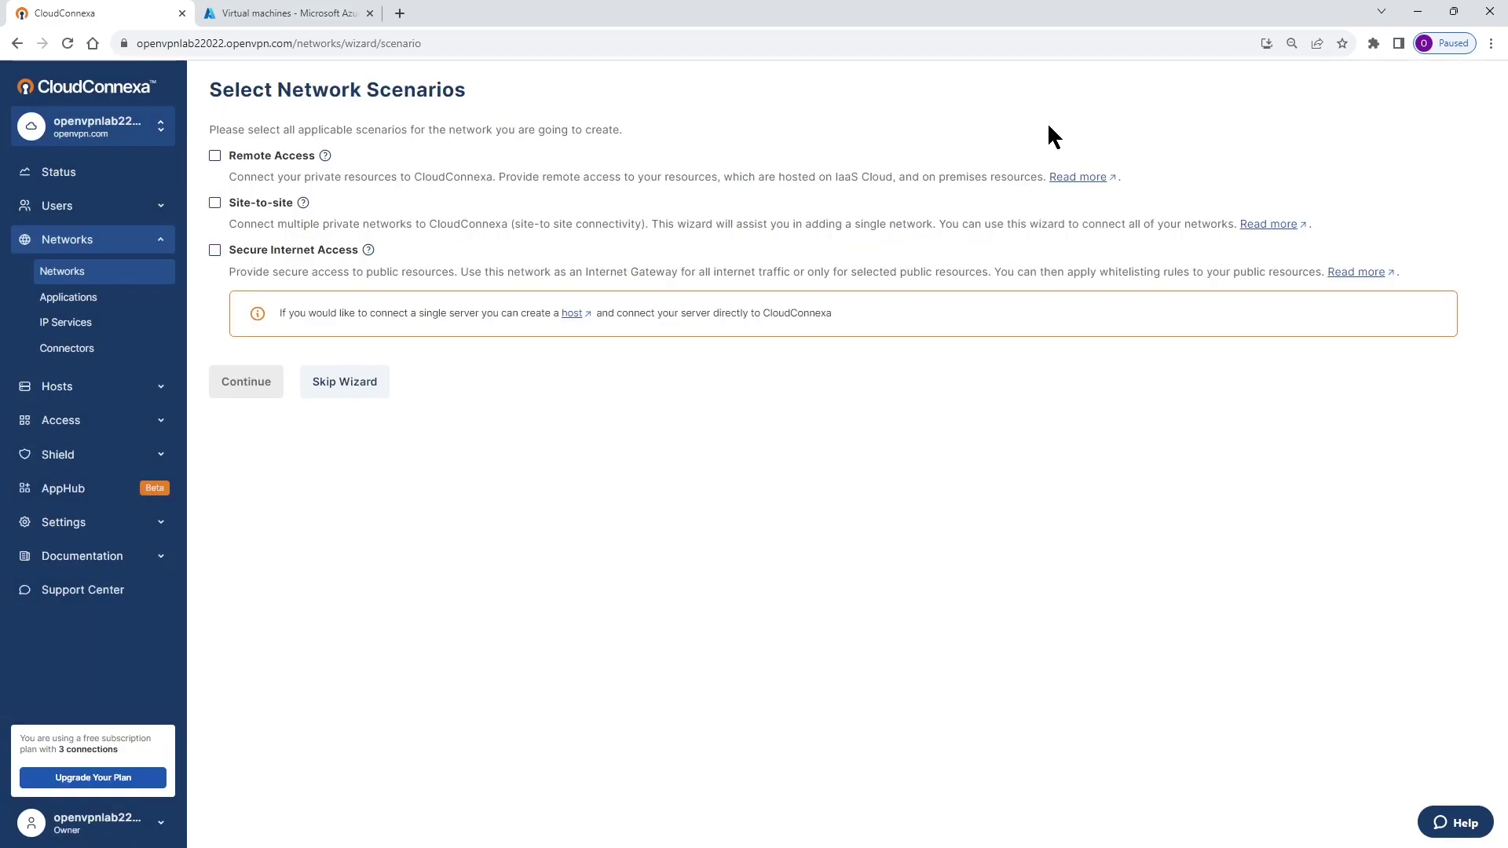
click(368, 251)
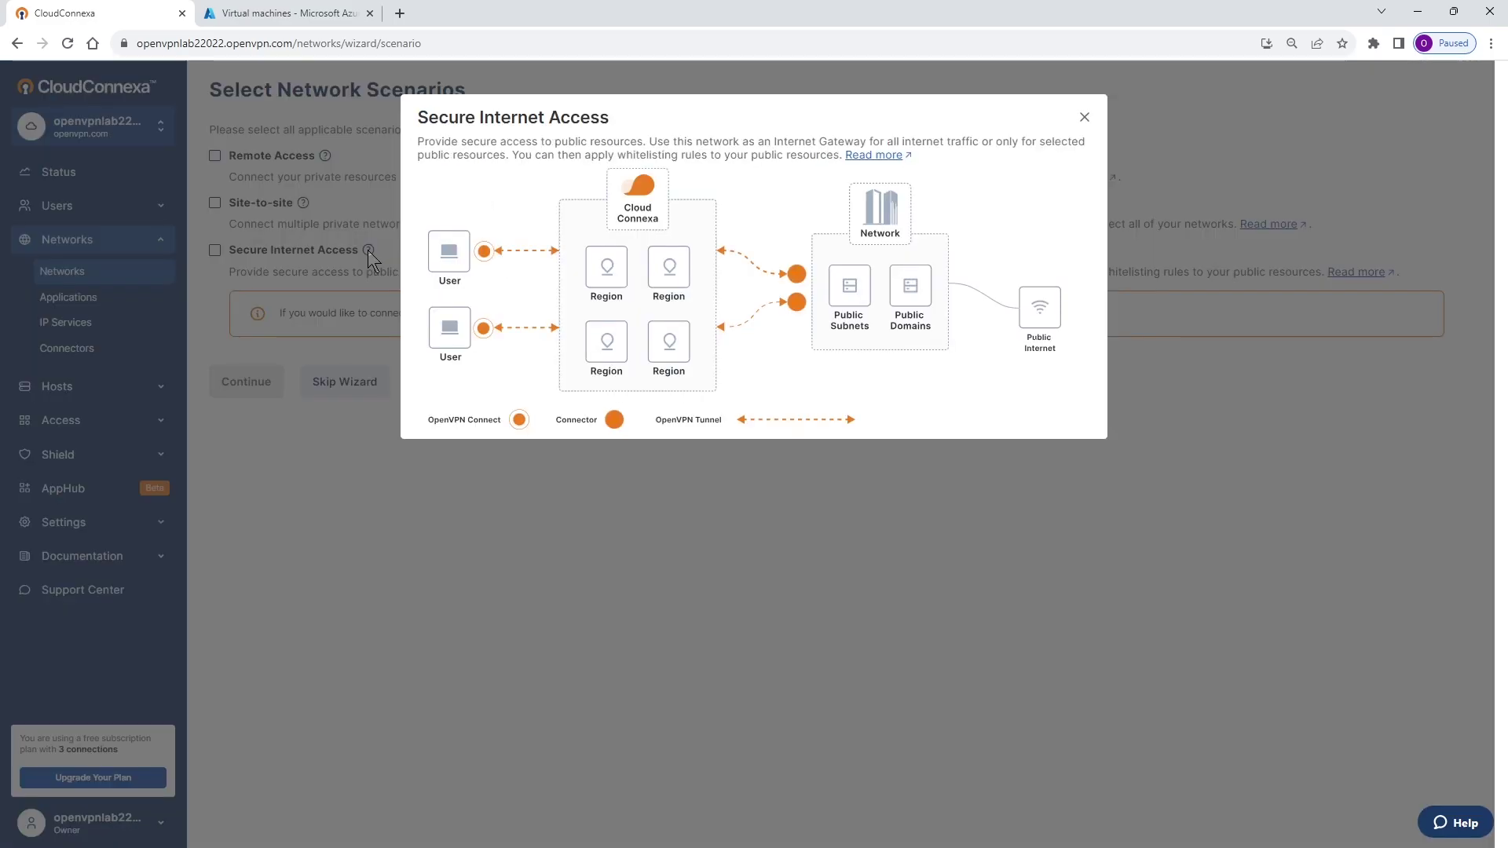
click(1078, 117)
Leave only the Remote Access scenario selected
click(215, 157)
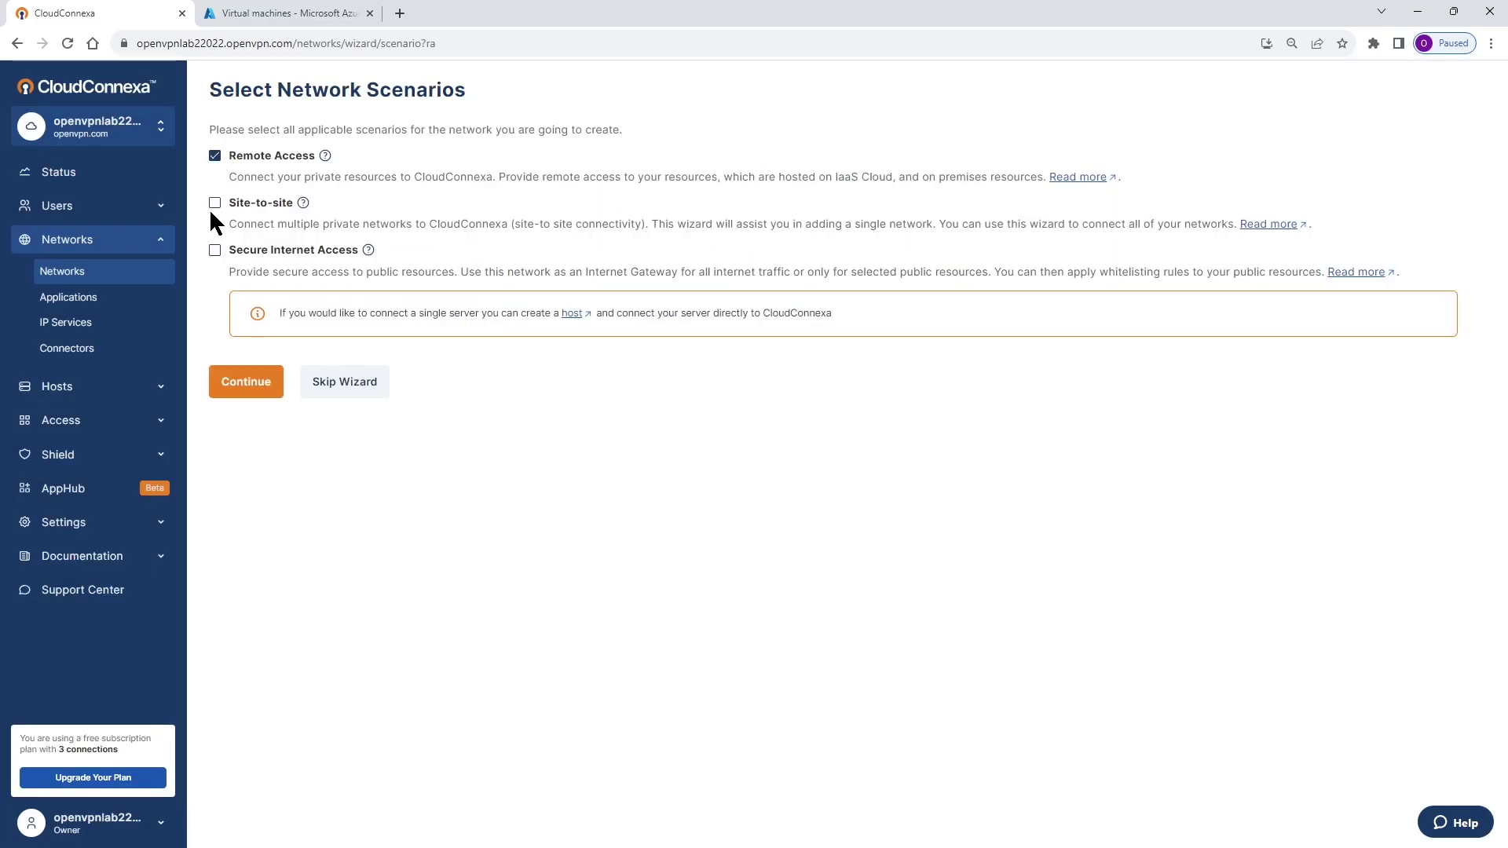
click(214, 204)
click(215, 252)
click(215, 251)
click(214, 203)
Name the network RNONet and its connector RNOConnector
click(250, 395)
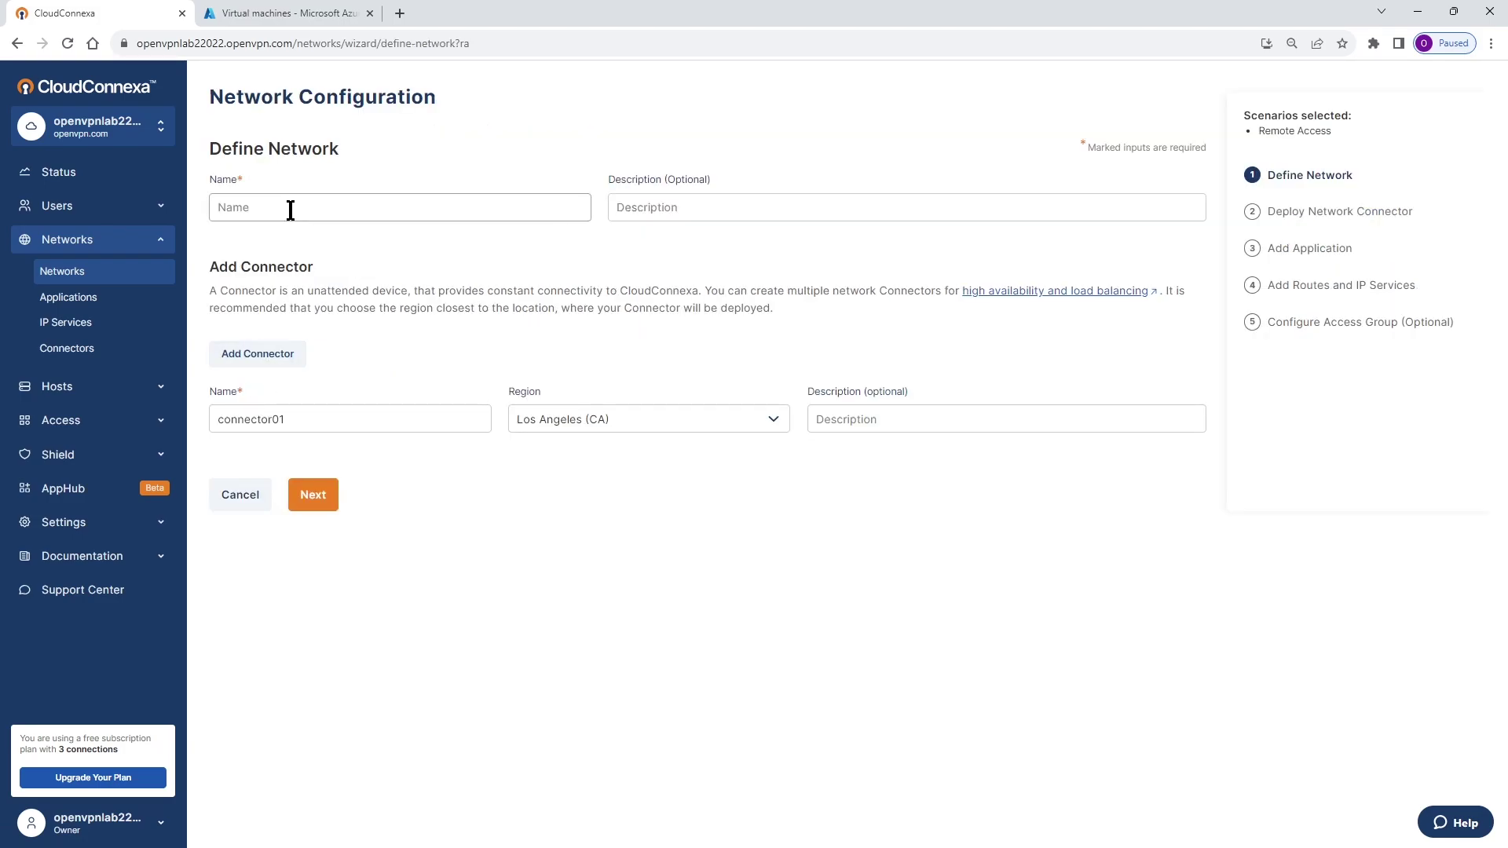
click(290, 210)
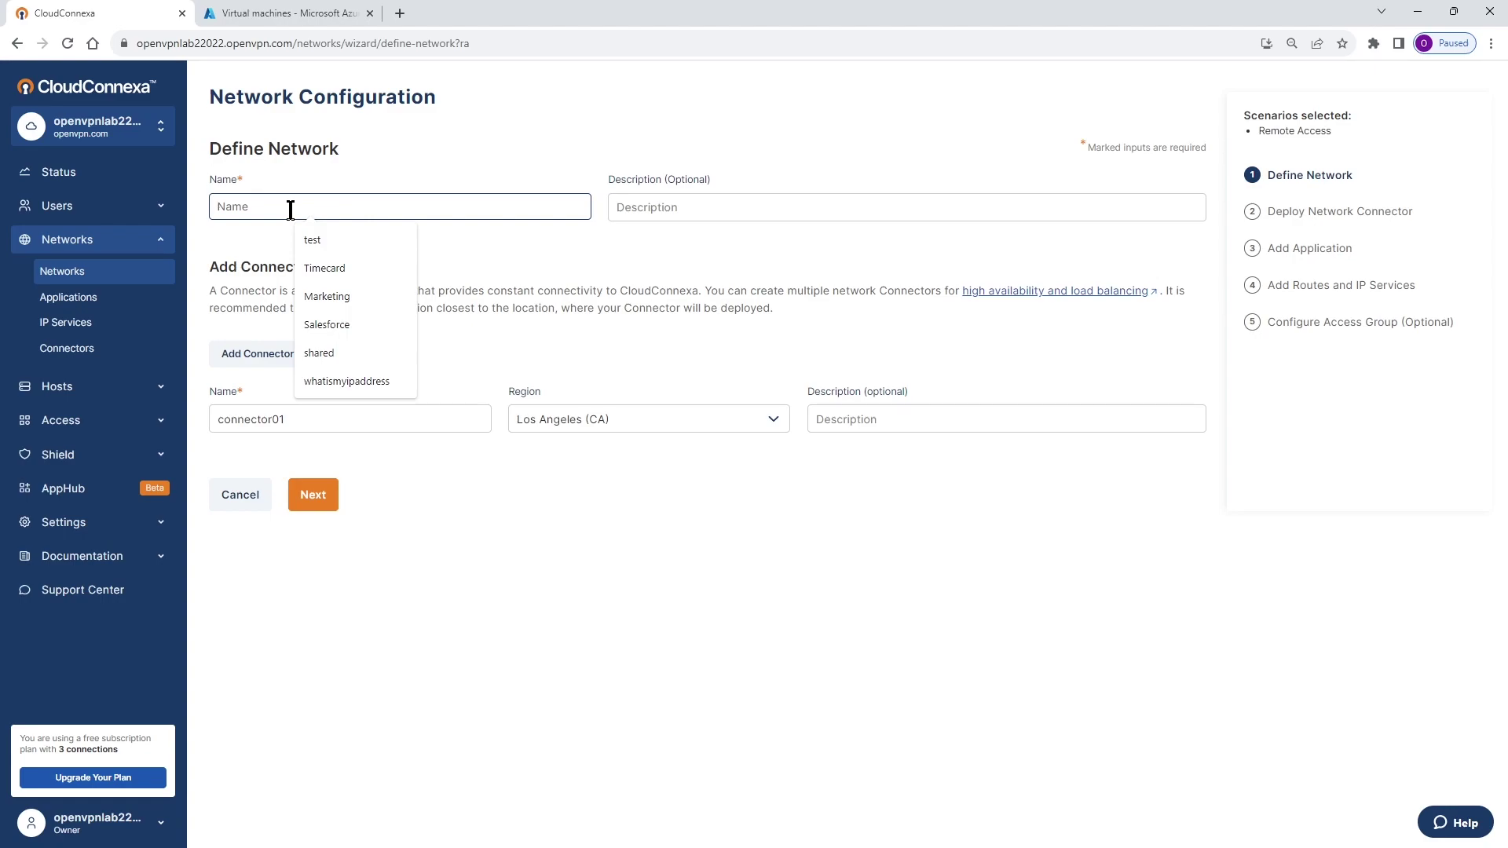
text(RNONet)
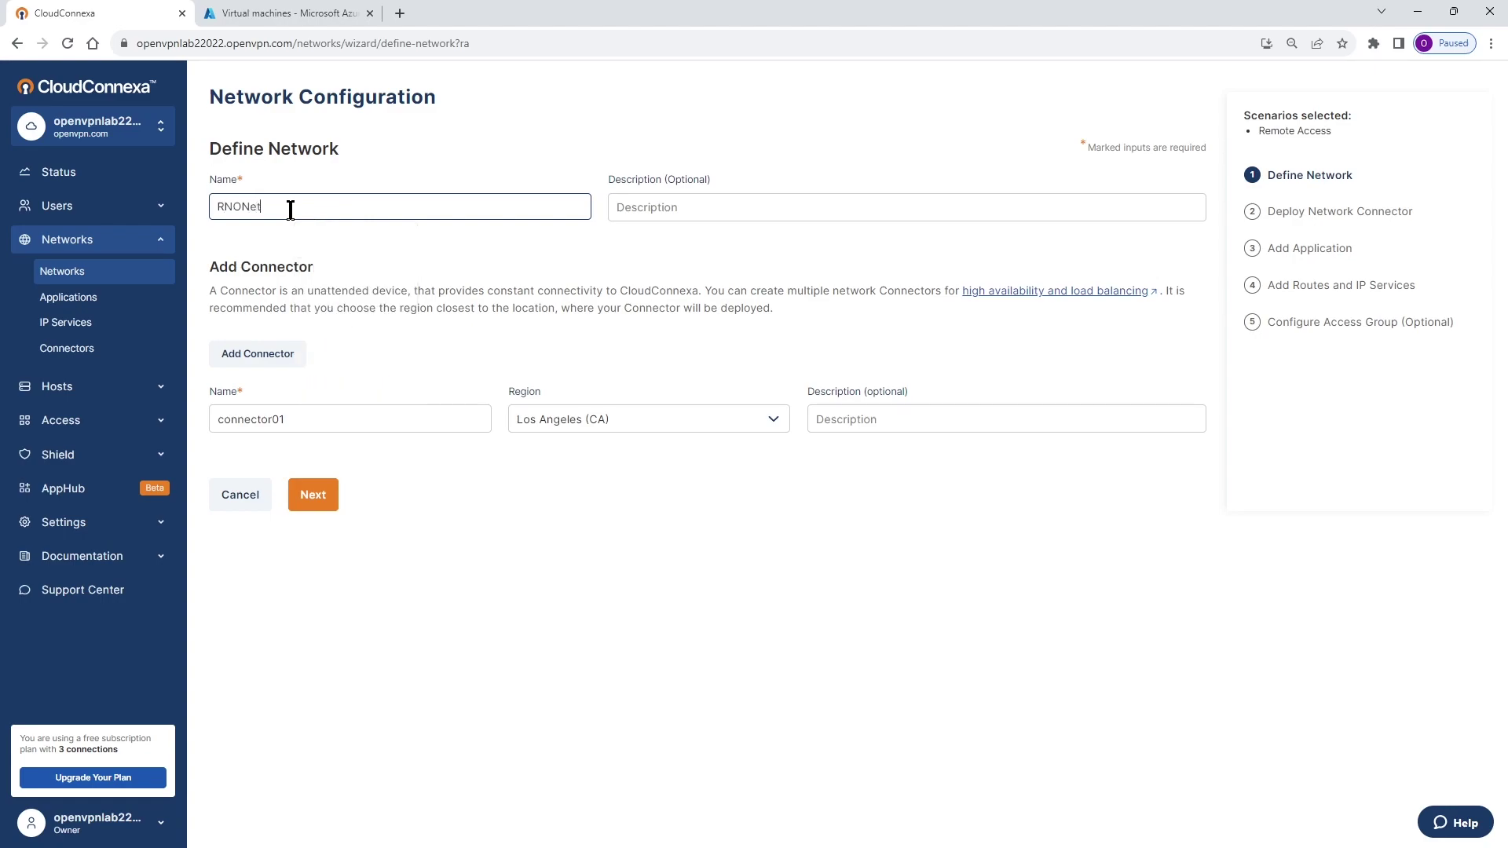
key(Tab)
key(Tab)
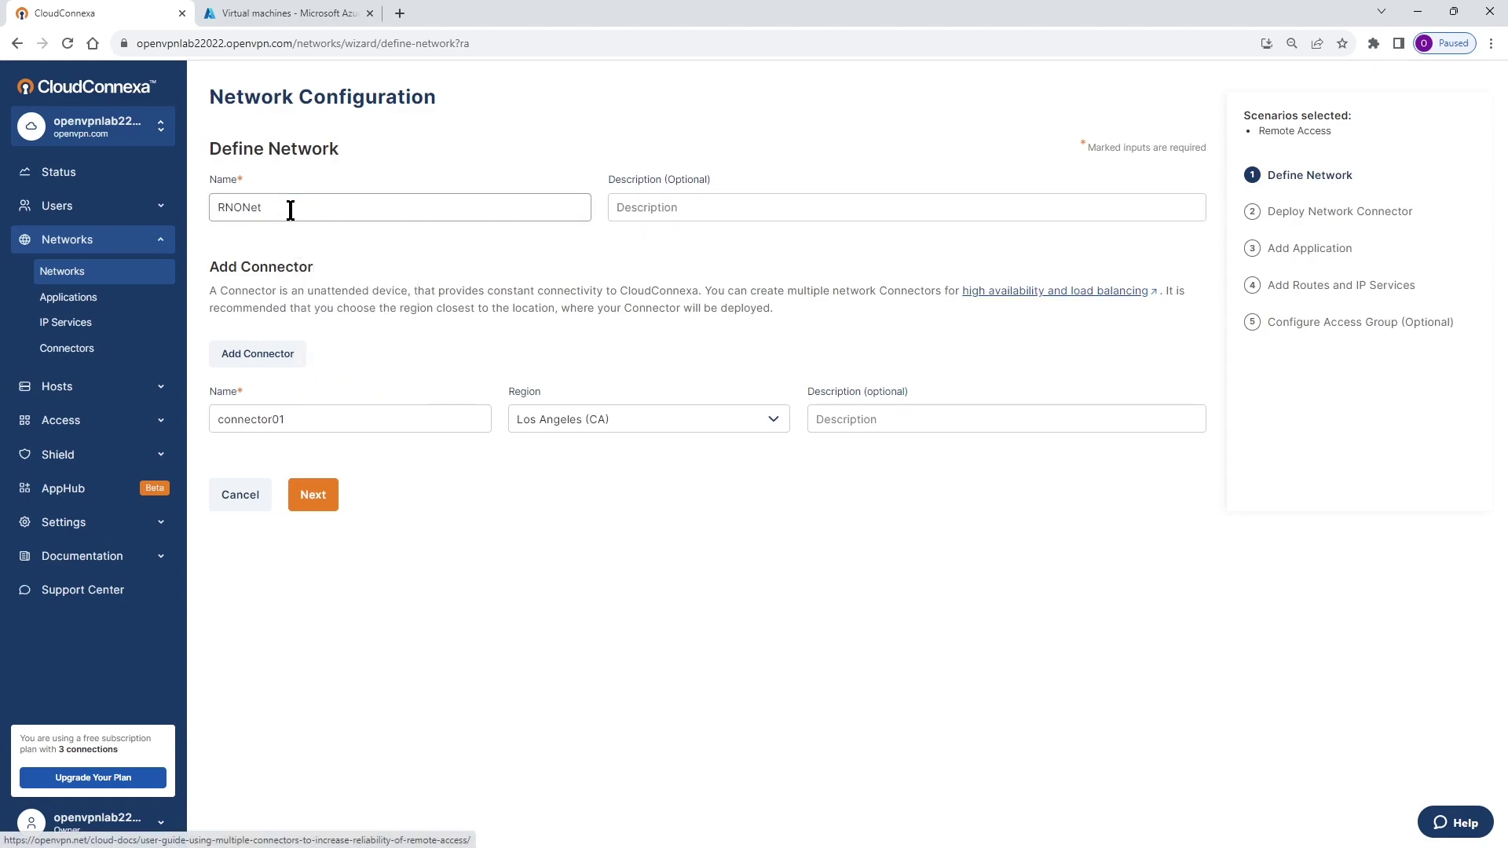
double_click(336, 425)
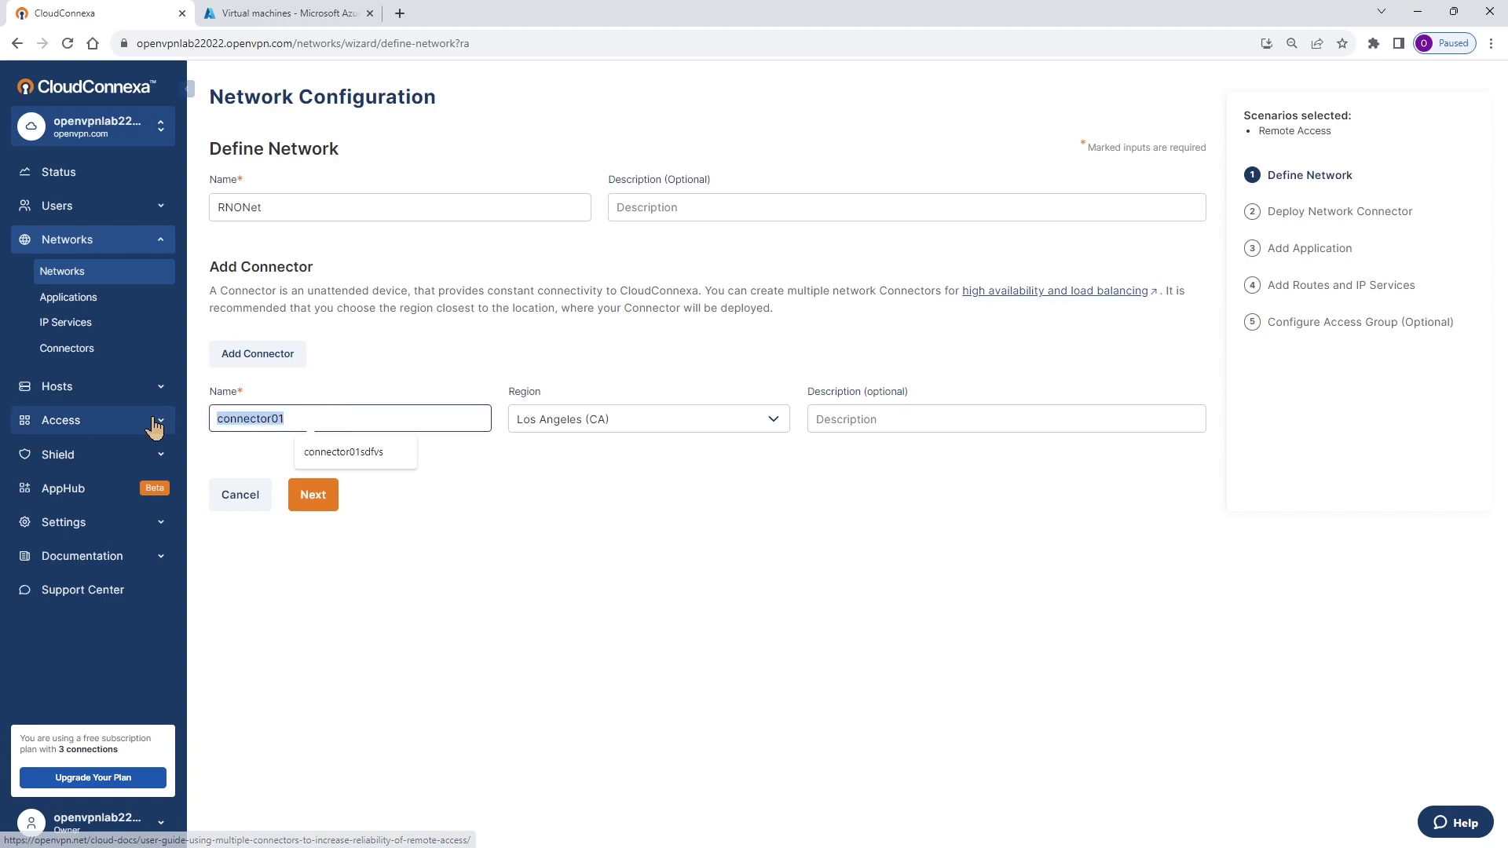
text(RNOCo)
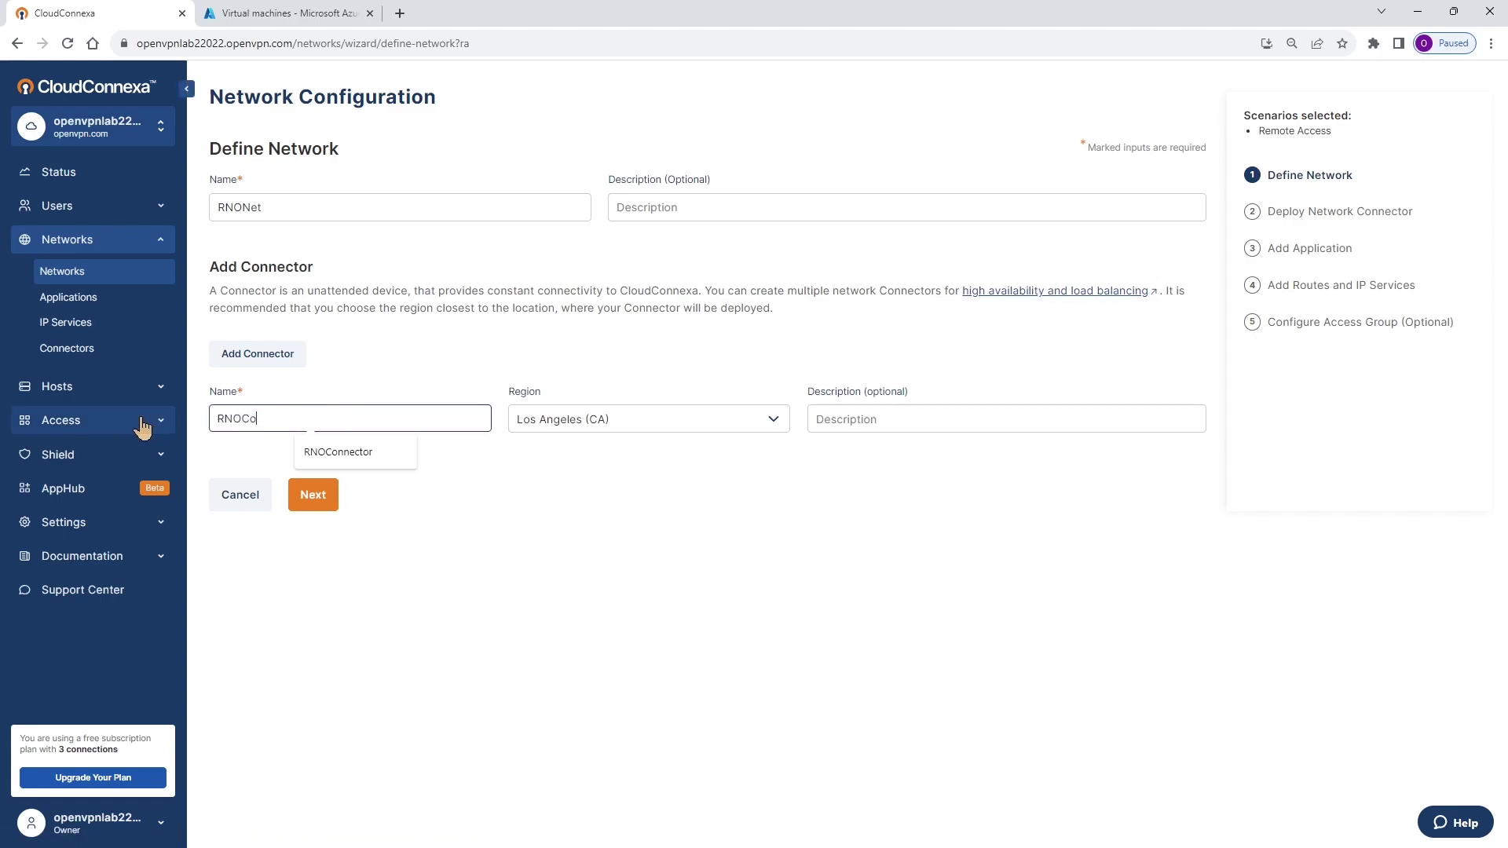
text(nnector)
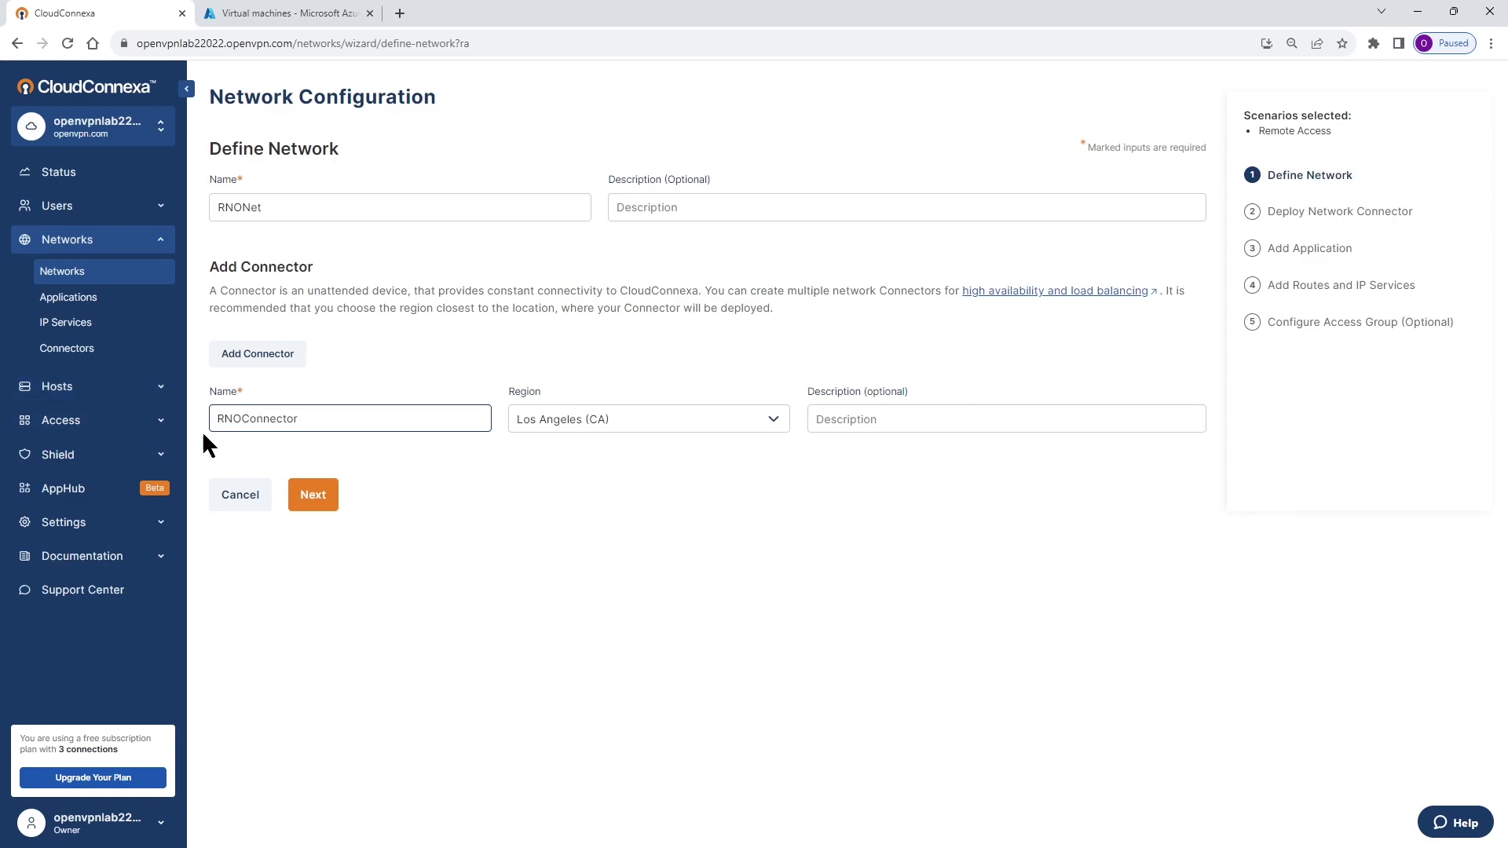
Set the connector region to San Jose (CA) and save the network configuration
click(773, 427)
scroll(658, 526, down, 5)
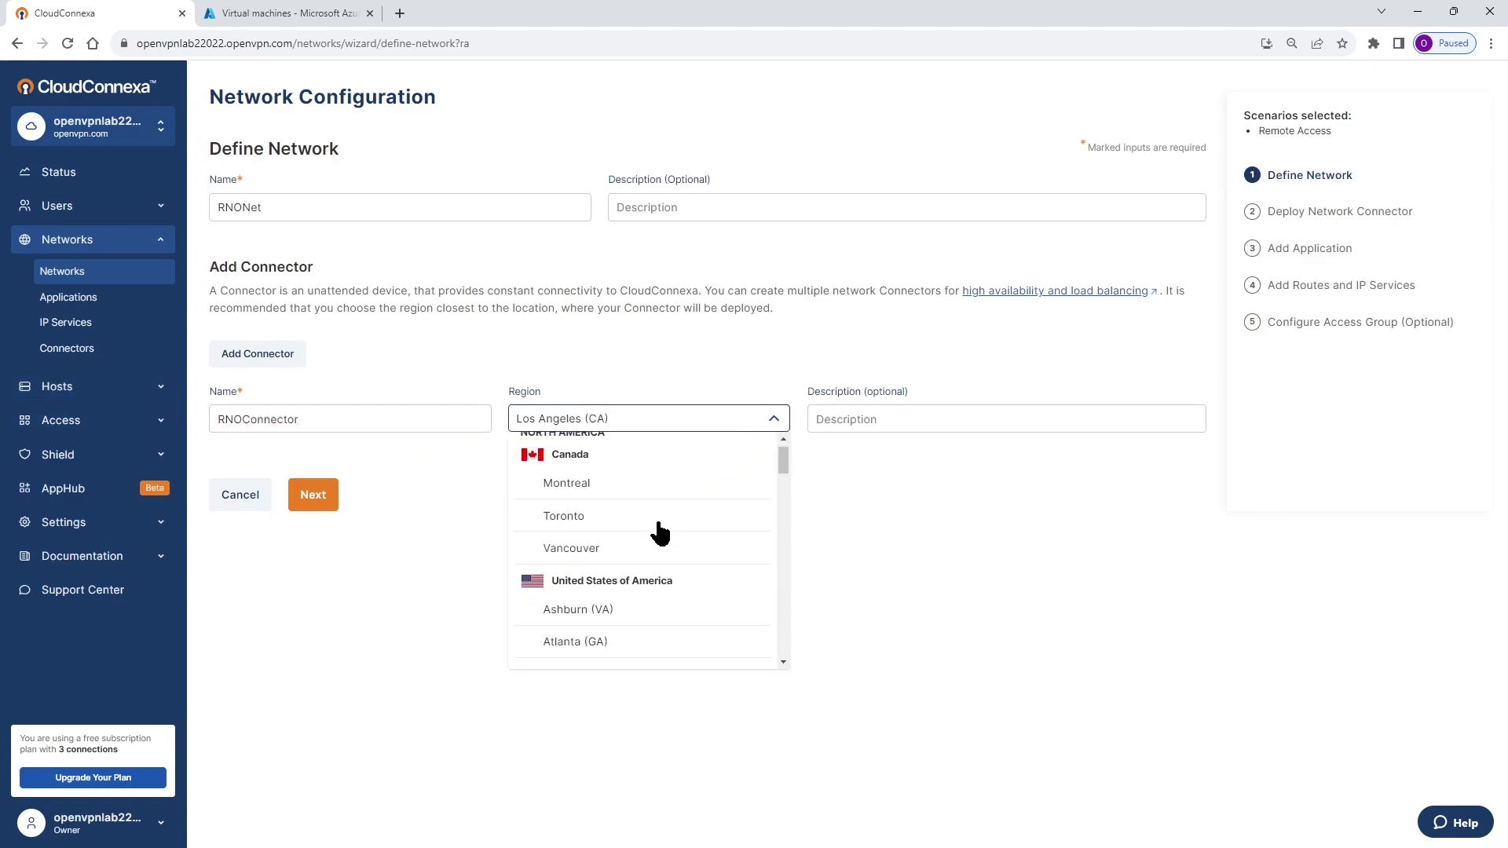
scroll(662, 542, down, 2)
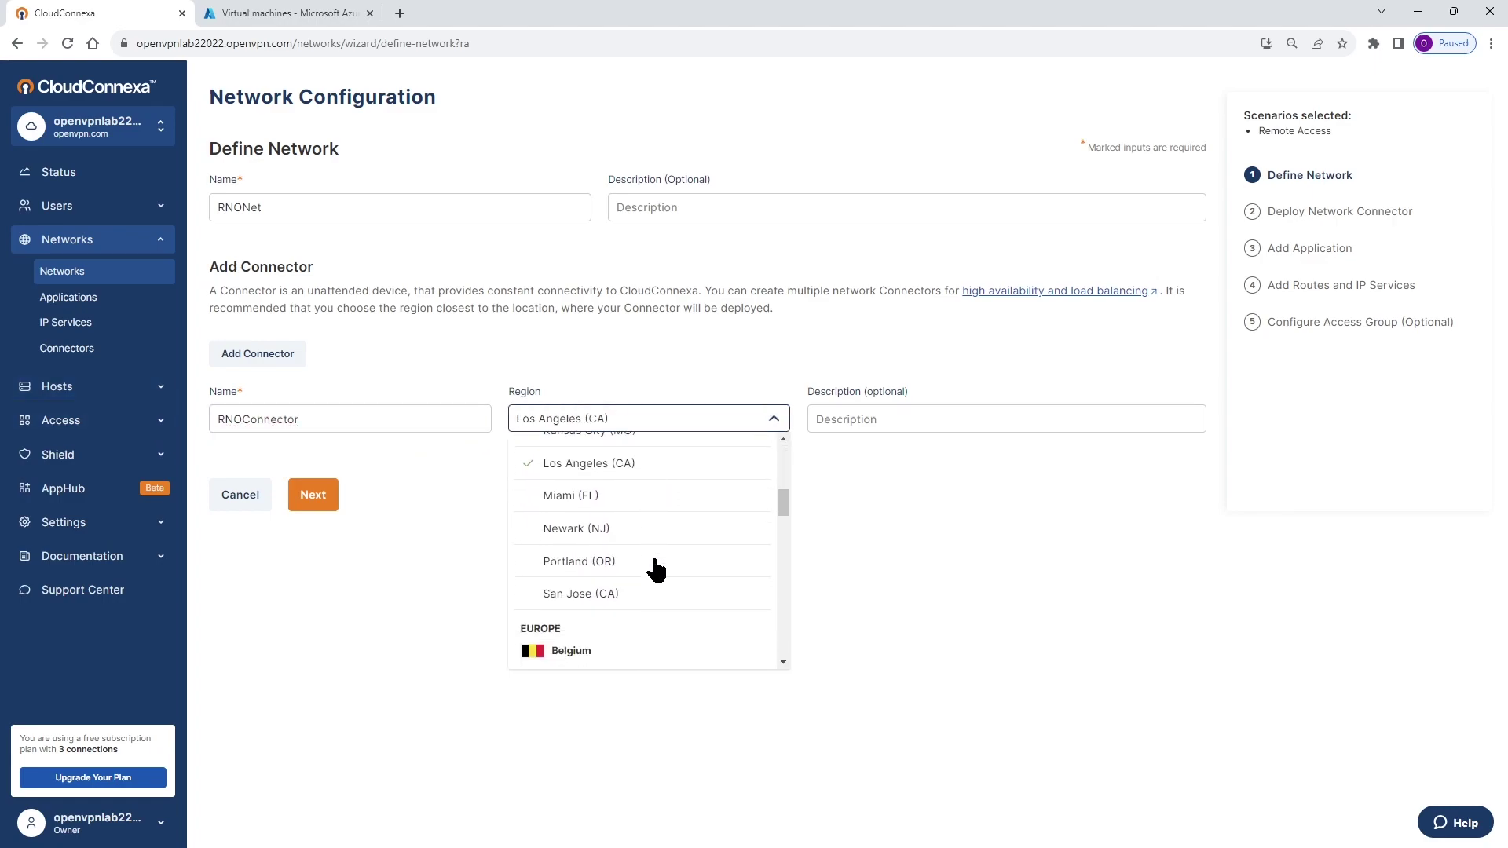
click(578, 595)
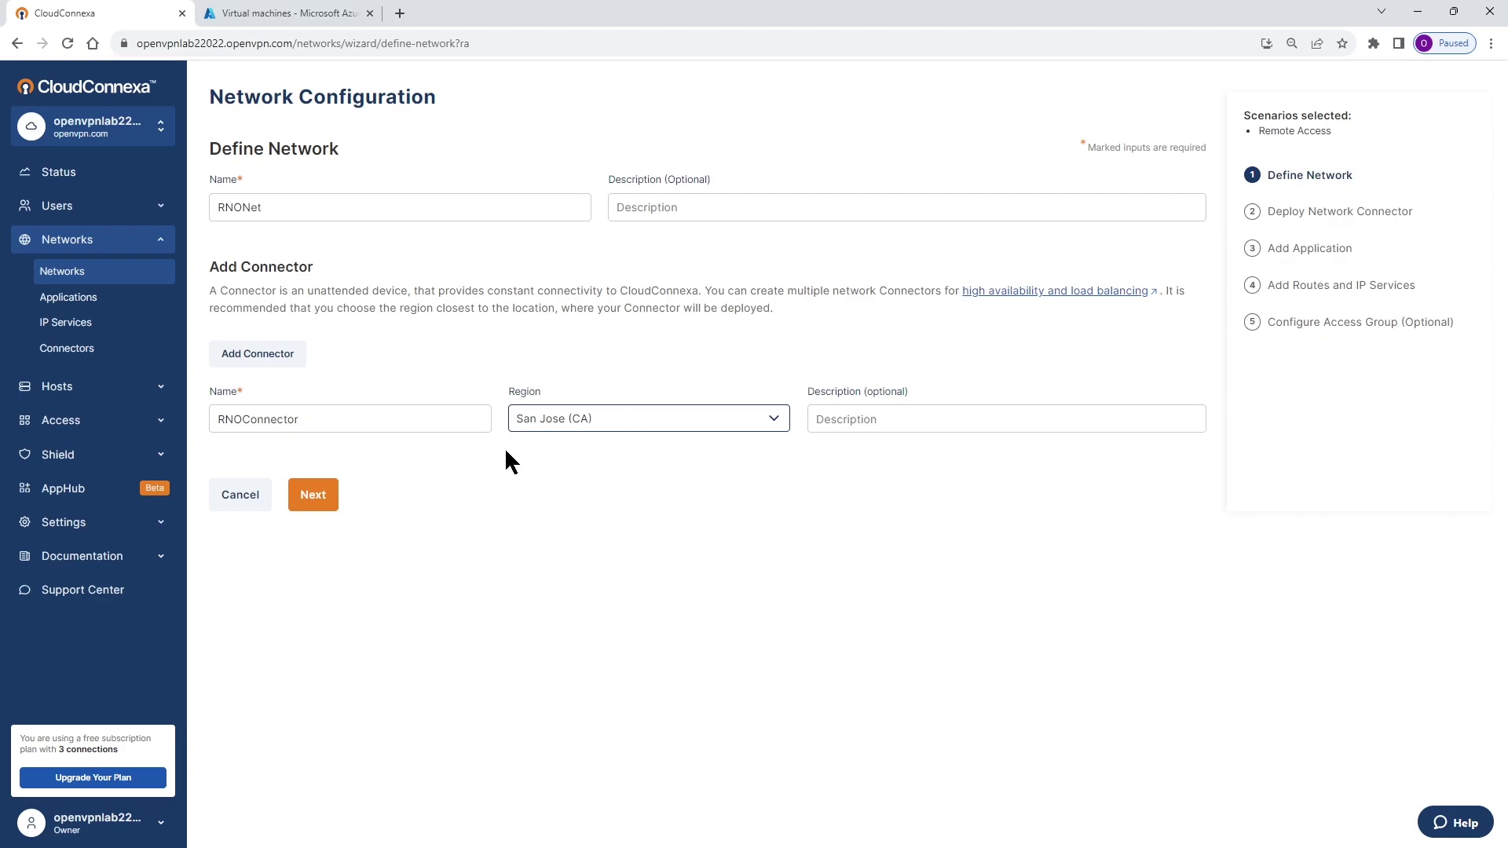
click(314, 502)
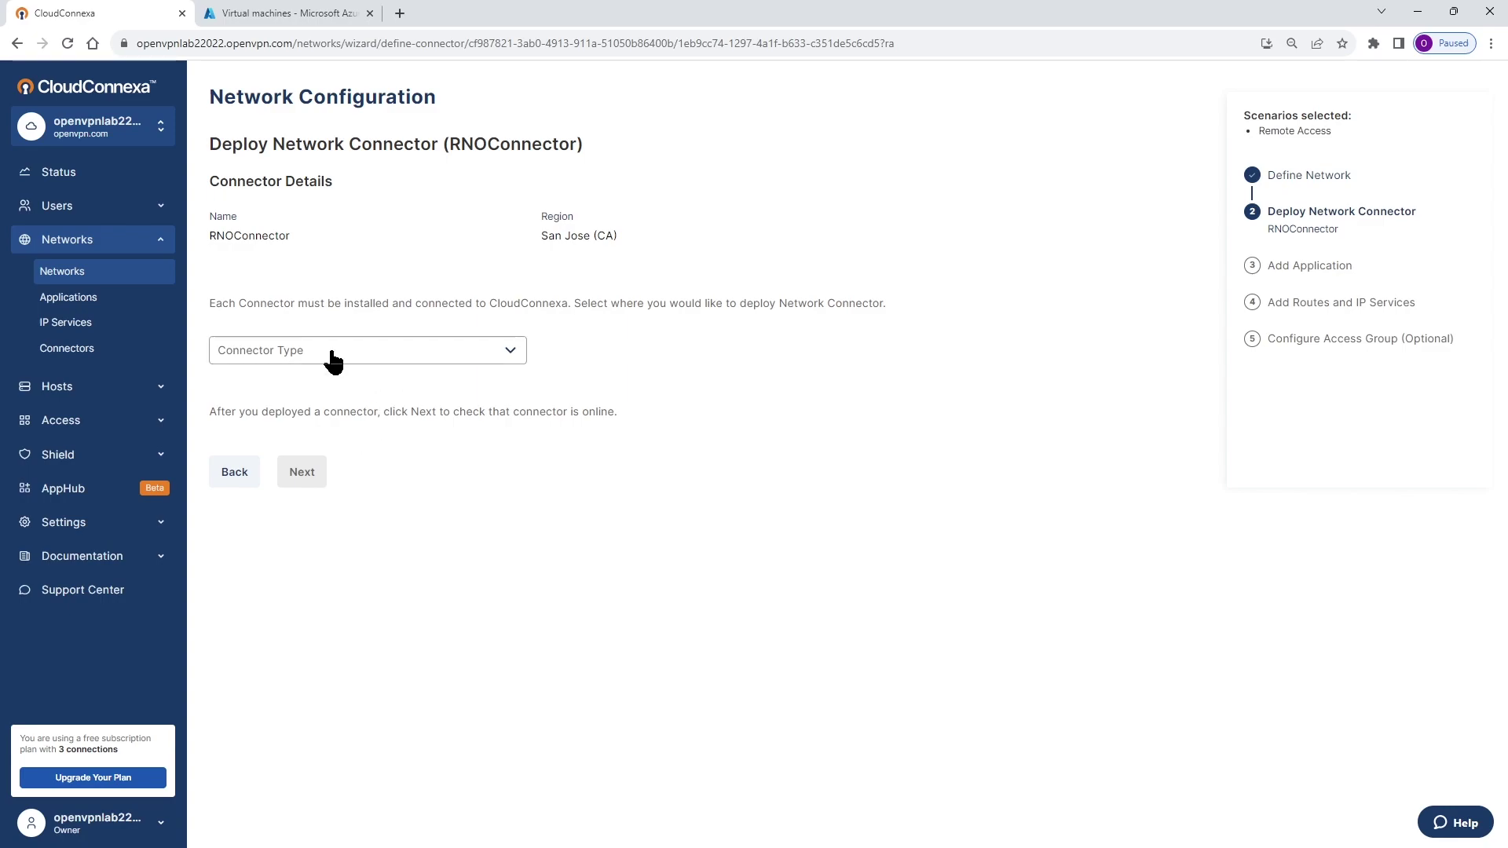
Choose Azure as RNOConnector's connector type and launch its Azure deployment
drag(215, 145, 493, 158)
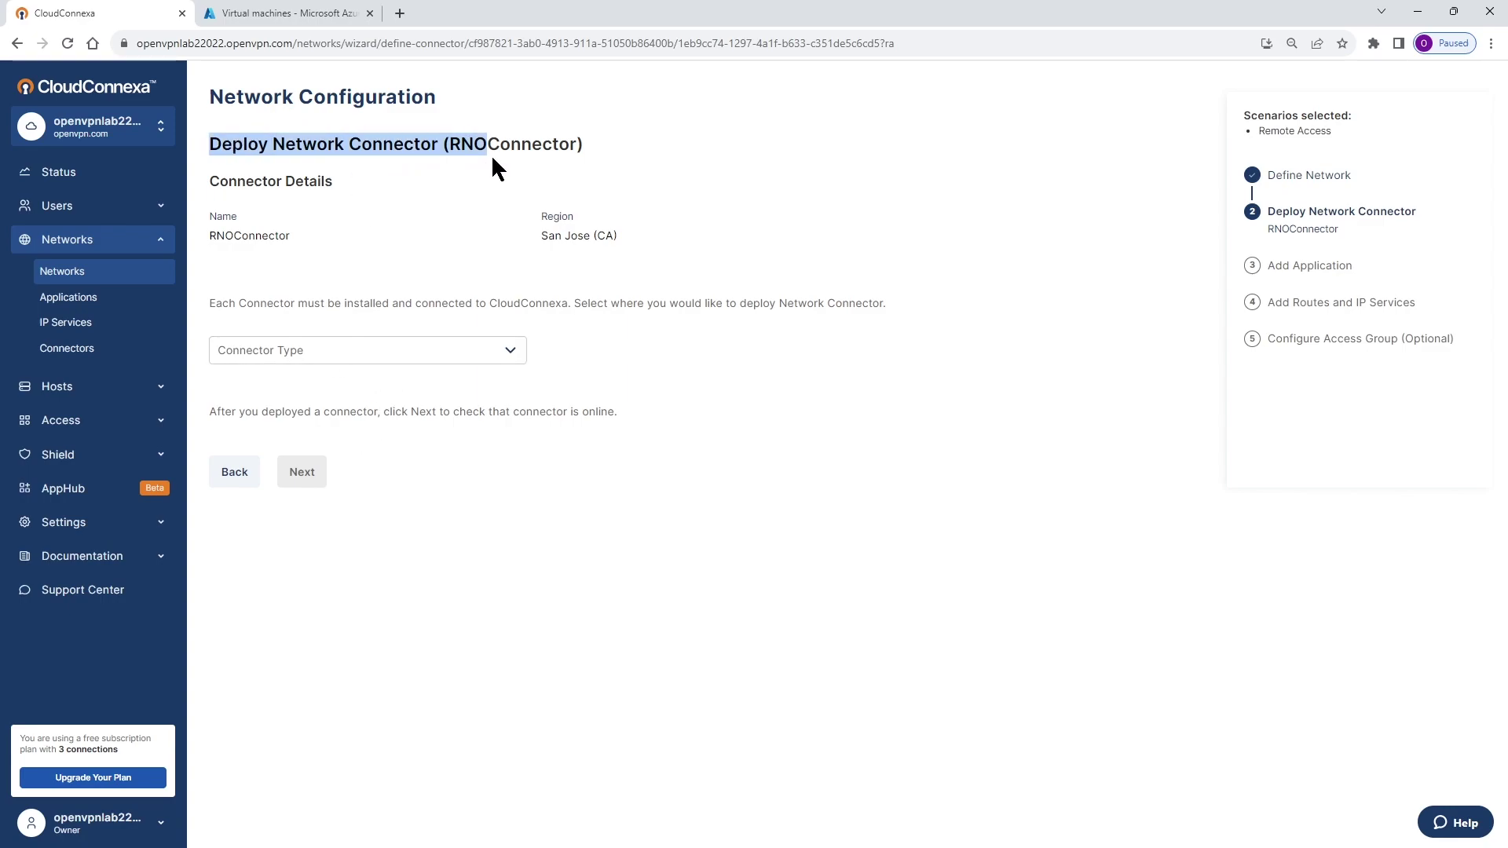
click(492, 154)
click(498, 350)
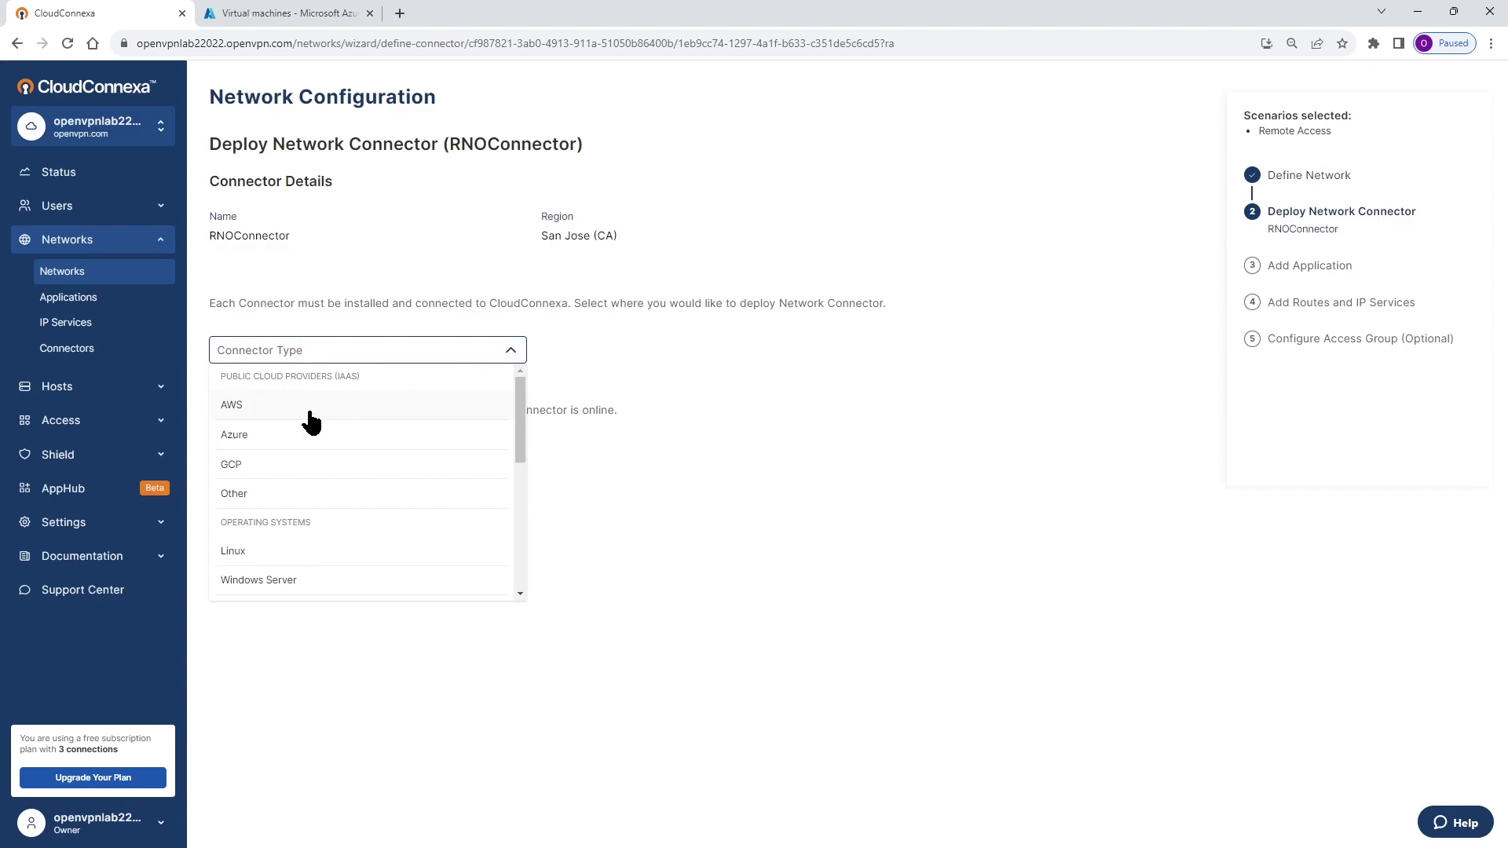
scroll(336, 510, down, 5)
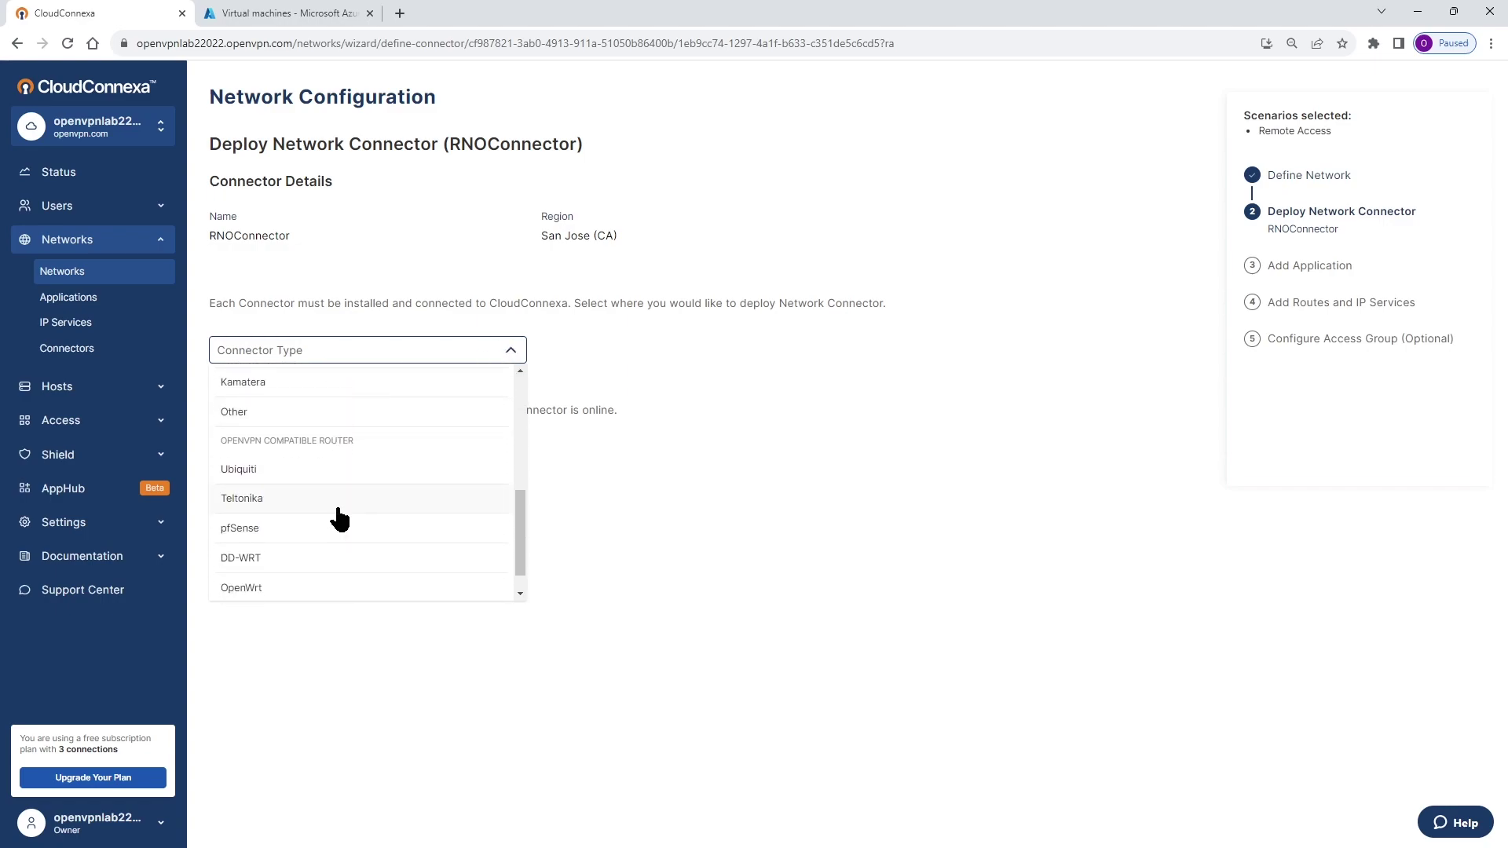
scroll(338, 514, up, 5)
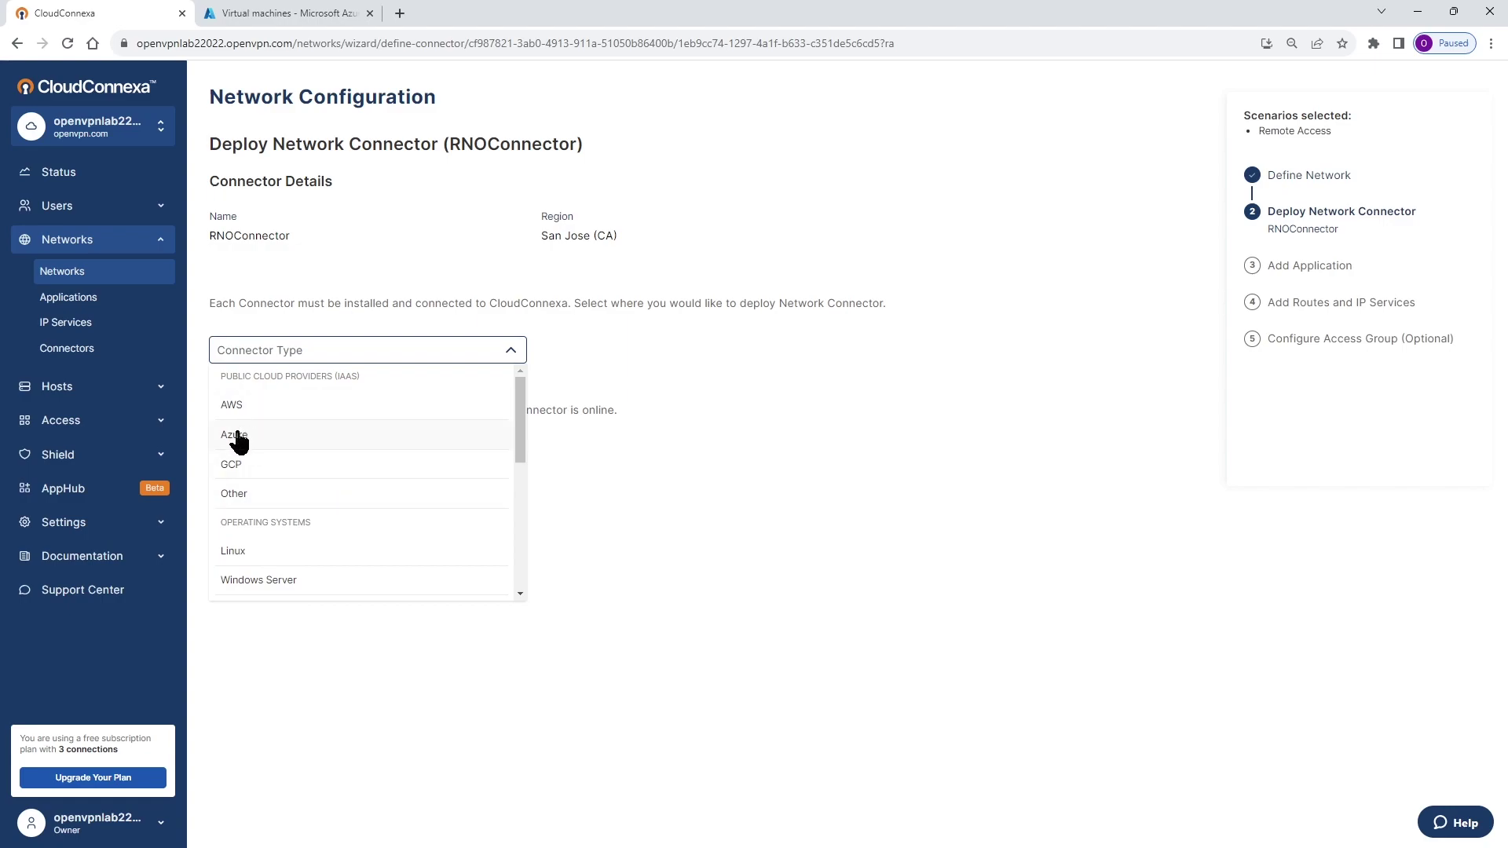
click(236, 436)
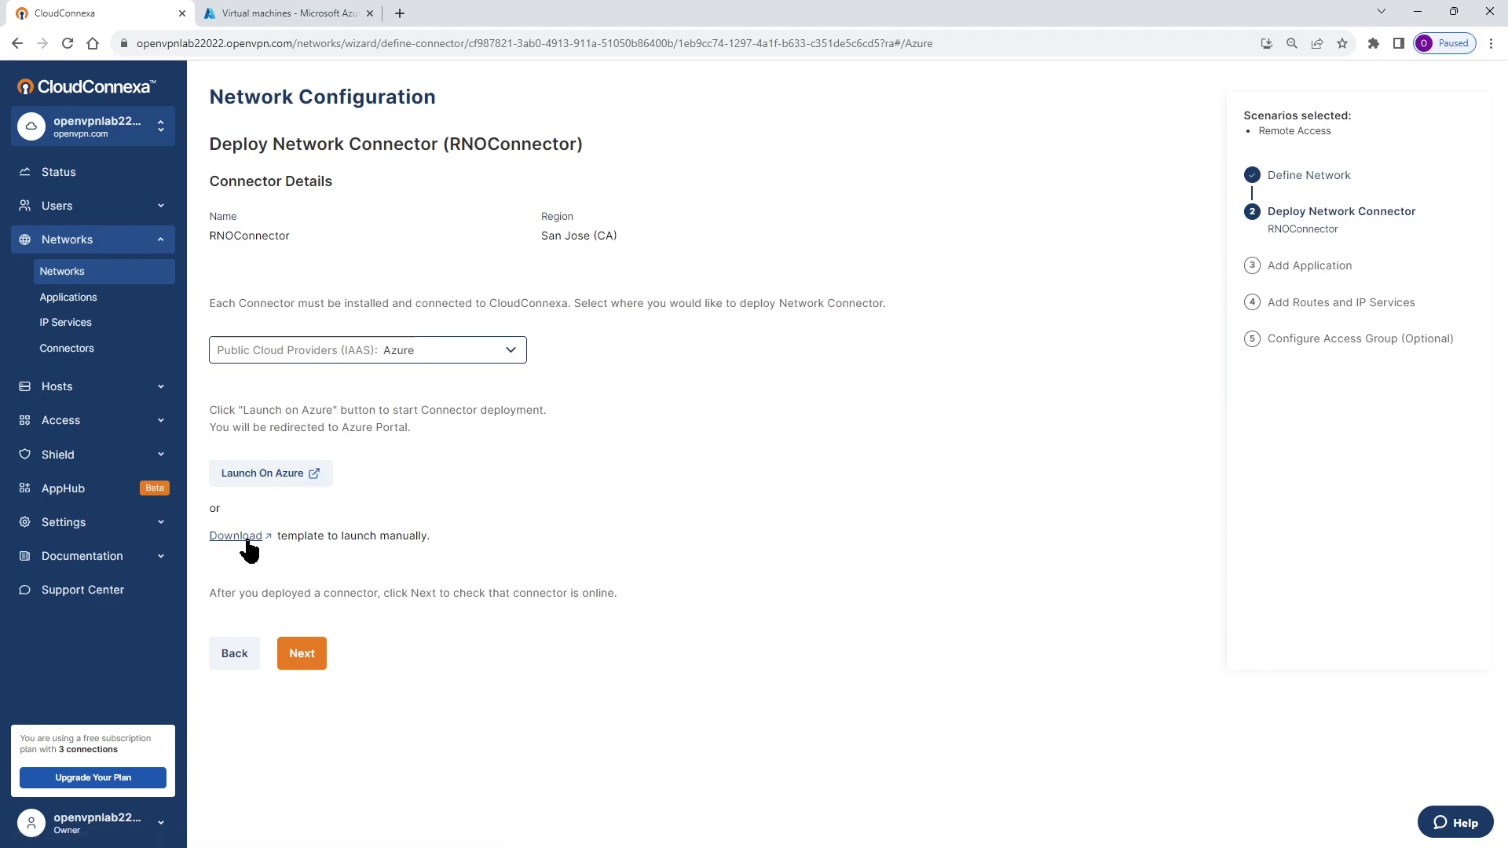
click(263, 475)
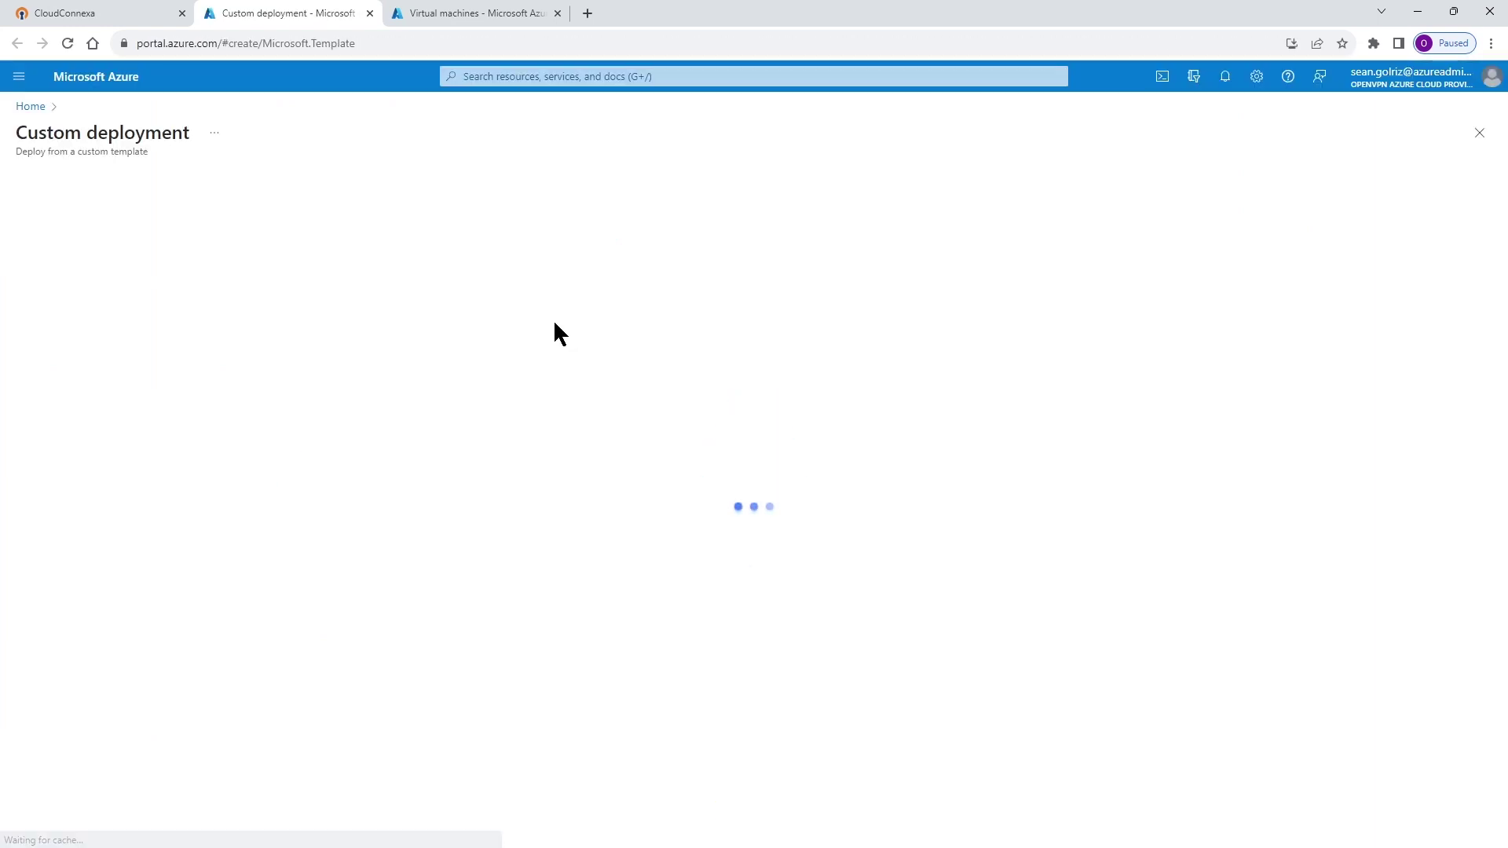
Set the deployment's resource group to OVNLab
scroll(617, 316, down, 2)
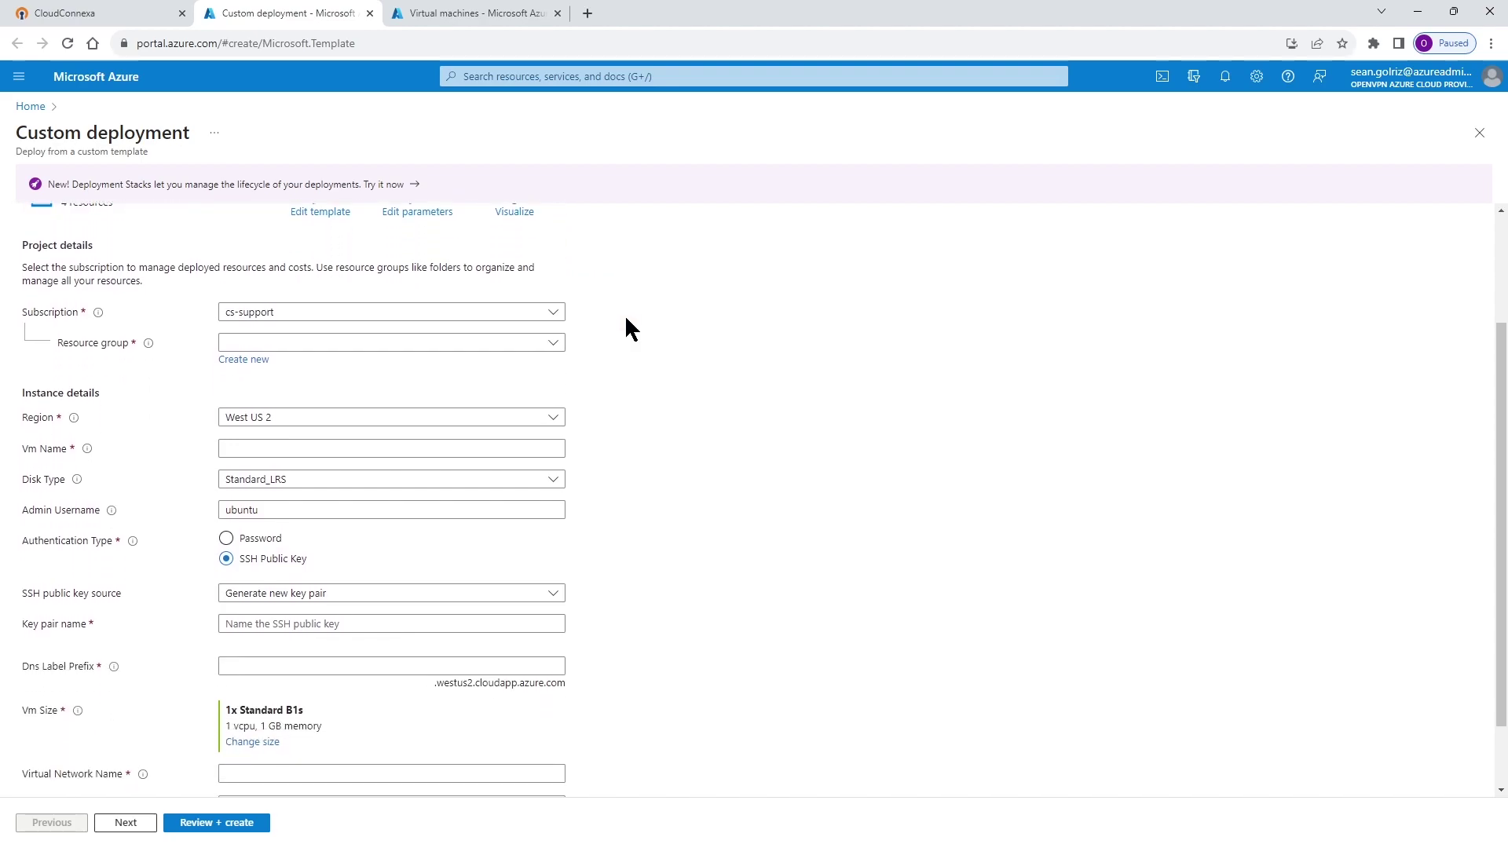
click(352, 345)
text(ovnlab)
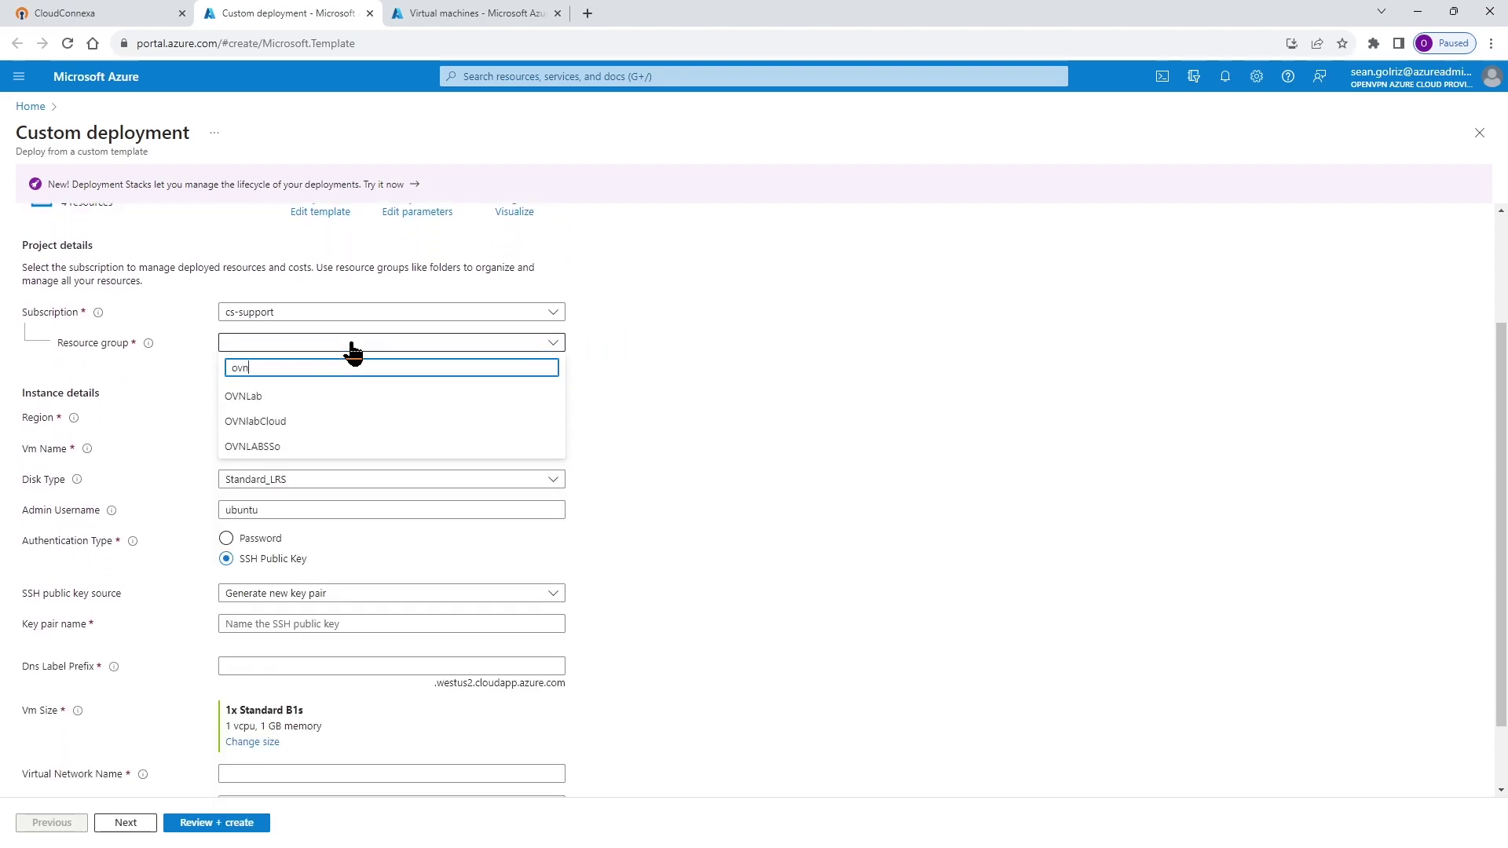
click(314, 421)
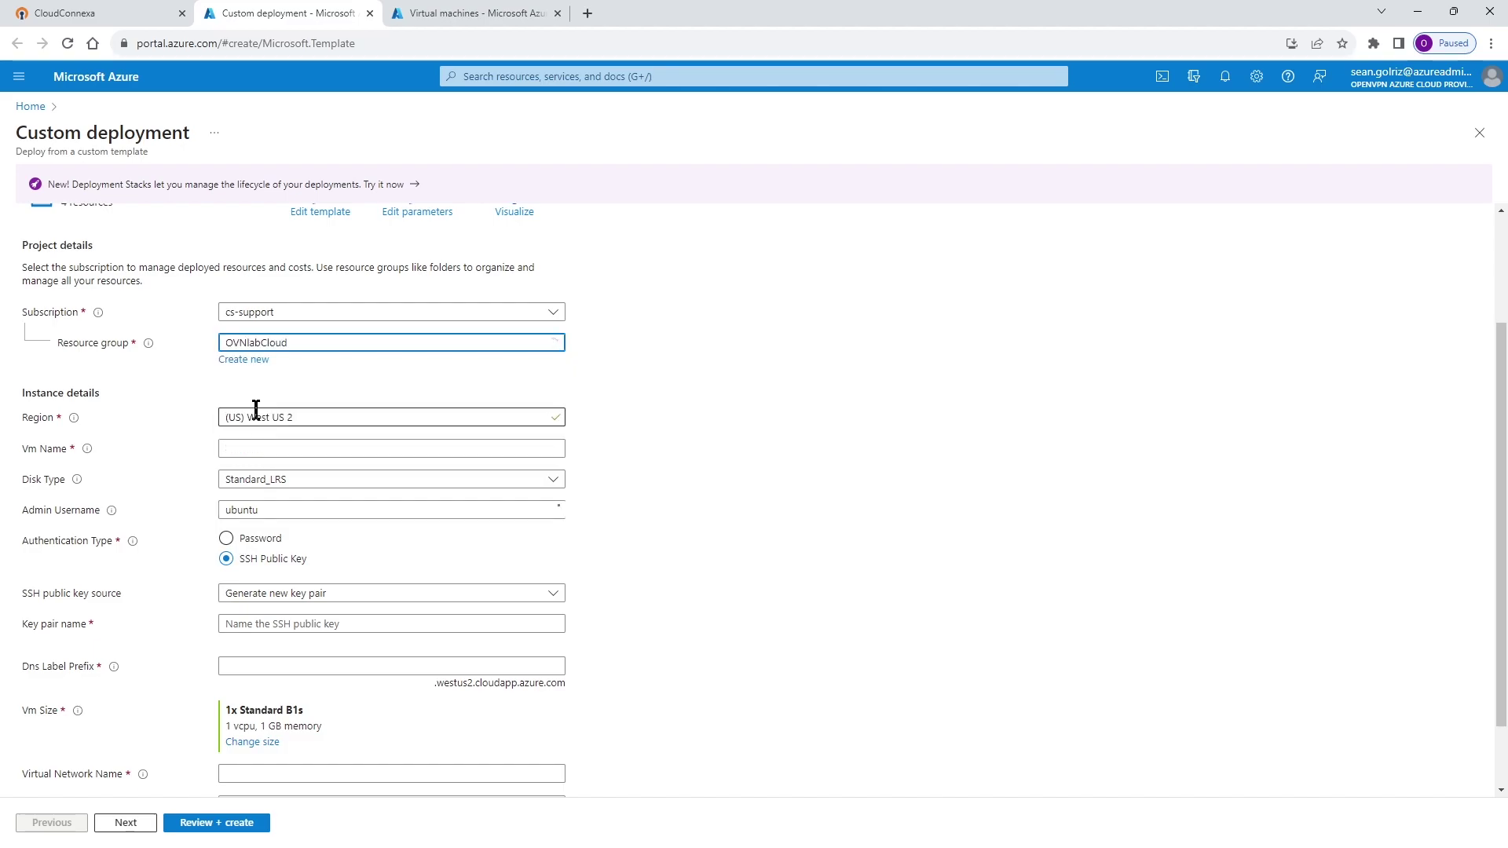
click(296, 346)
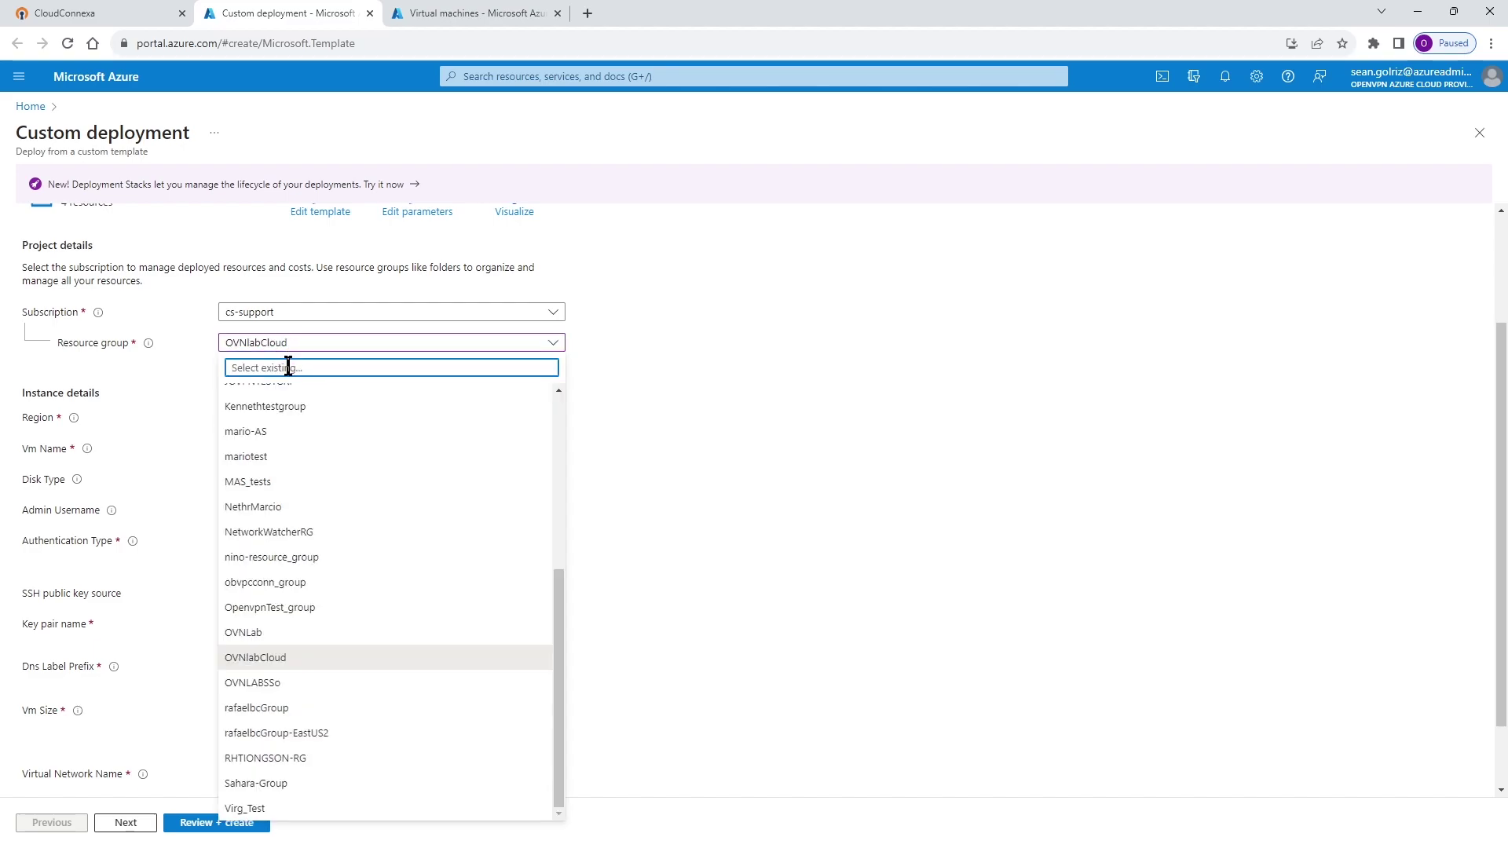
text(ovnlab)
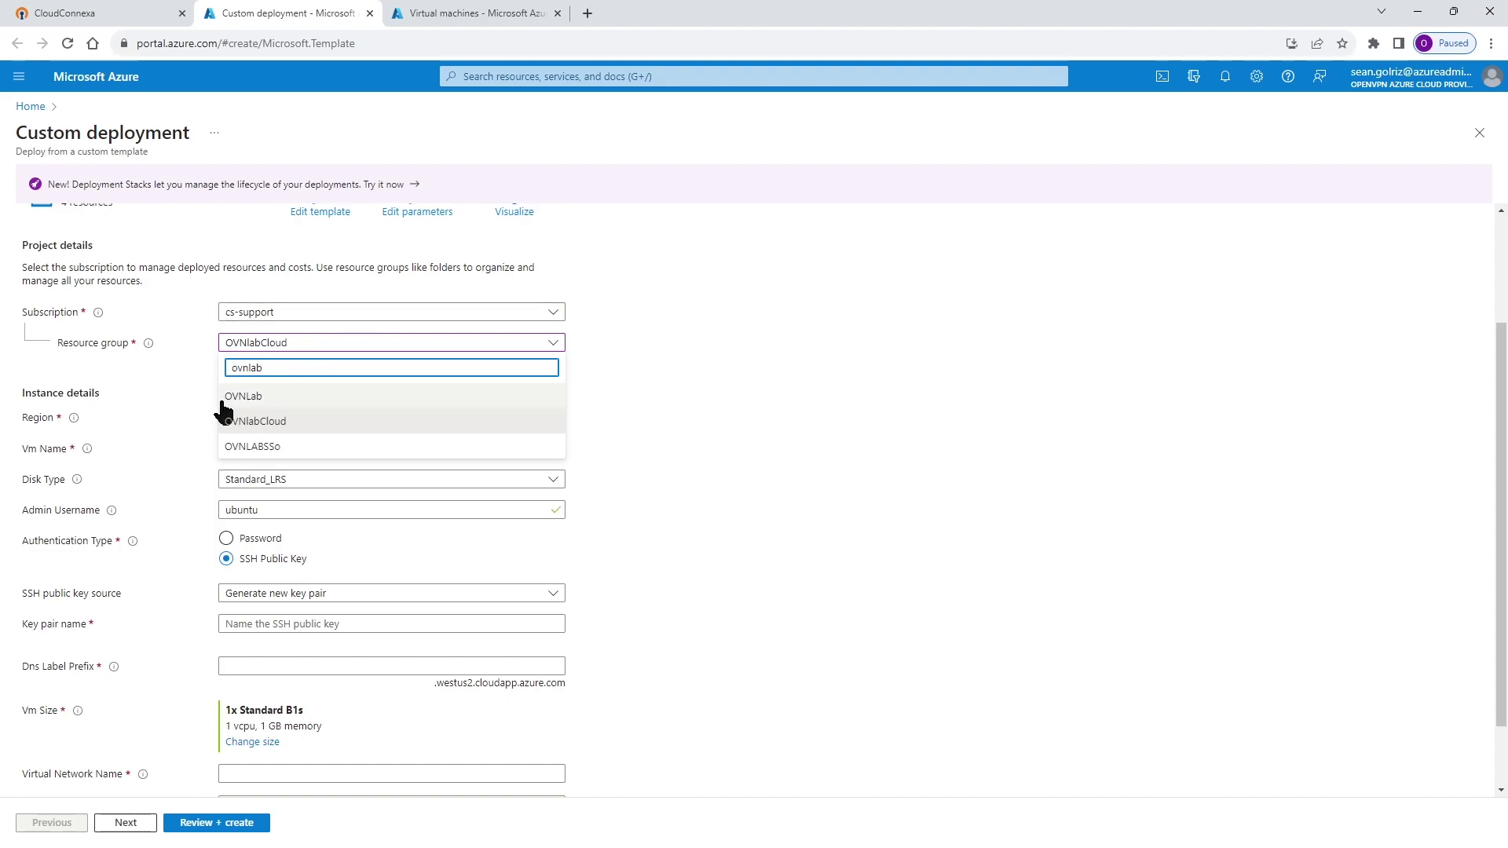
click(256, 398)
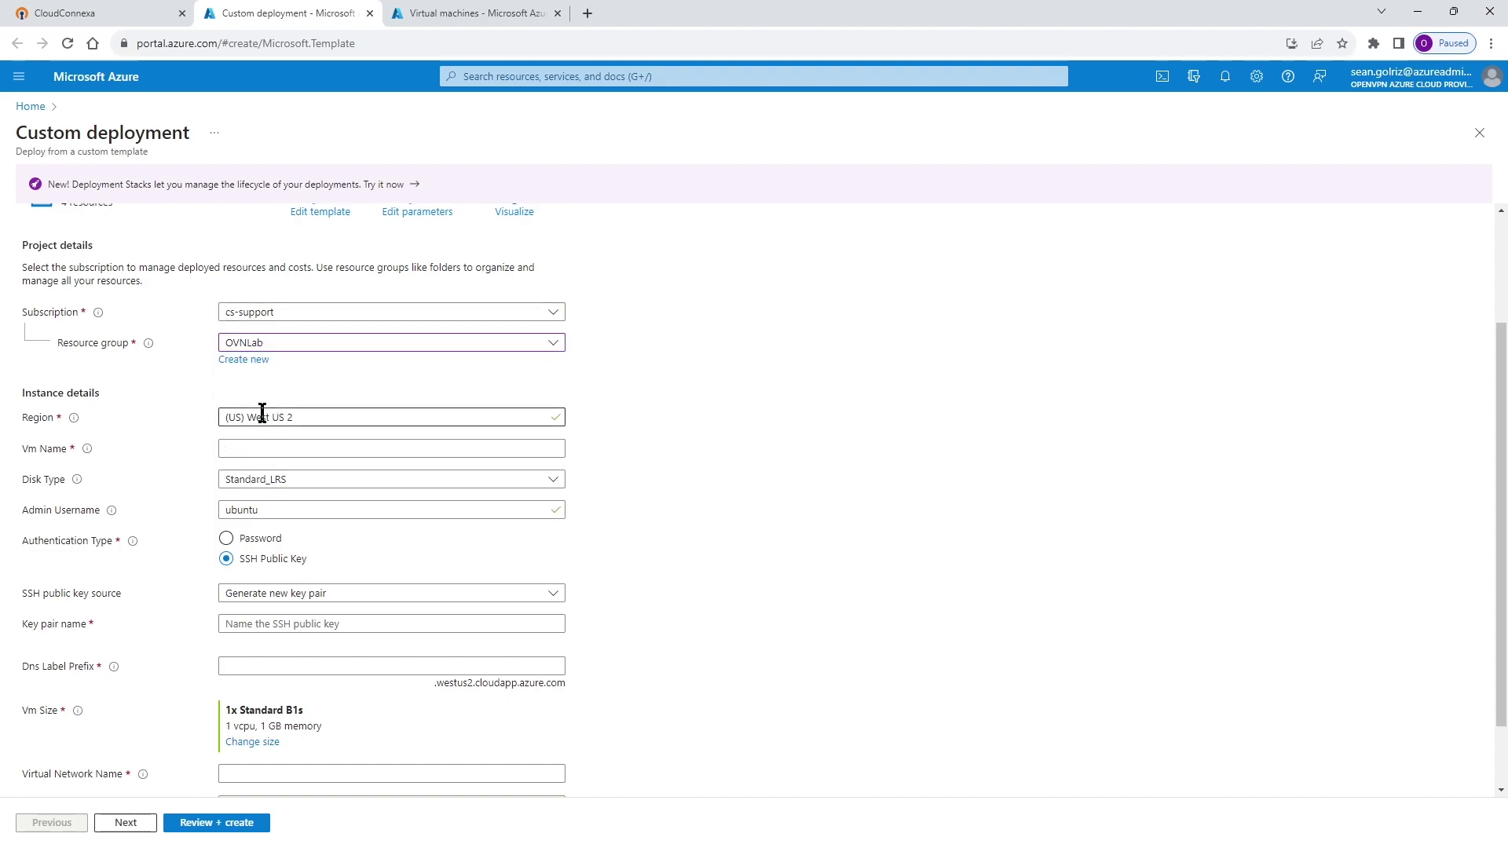
Enter VM name RNOConnector and use password authentication with an admin password
click(228, 446)
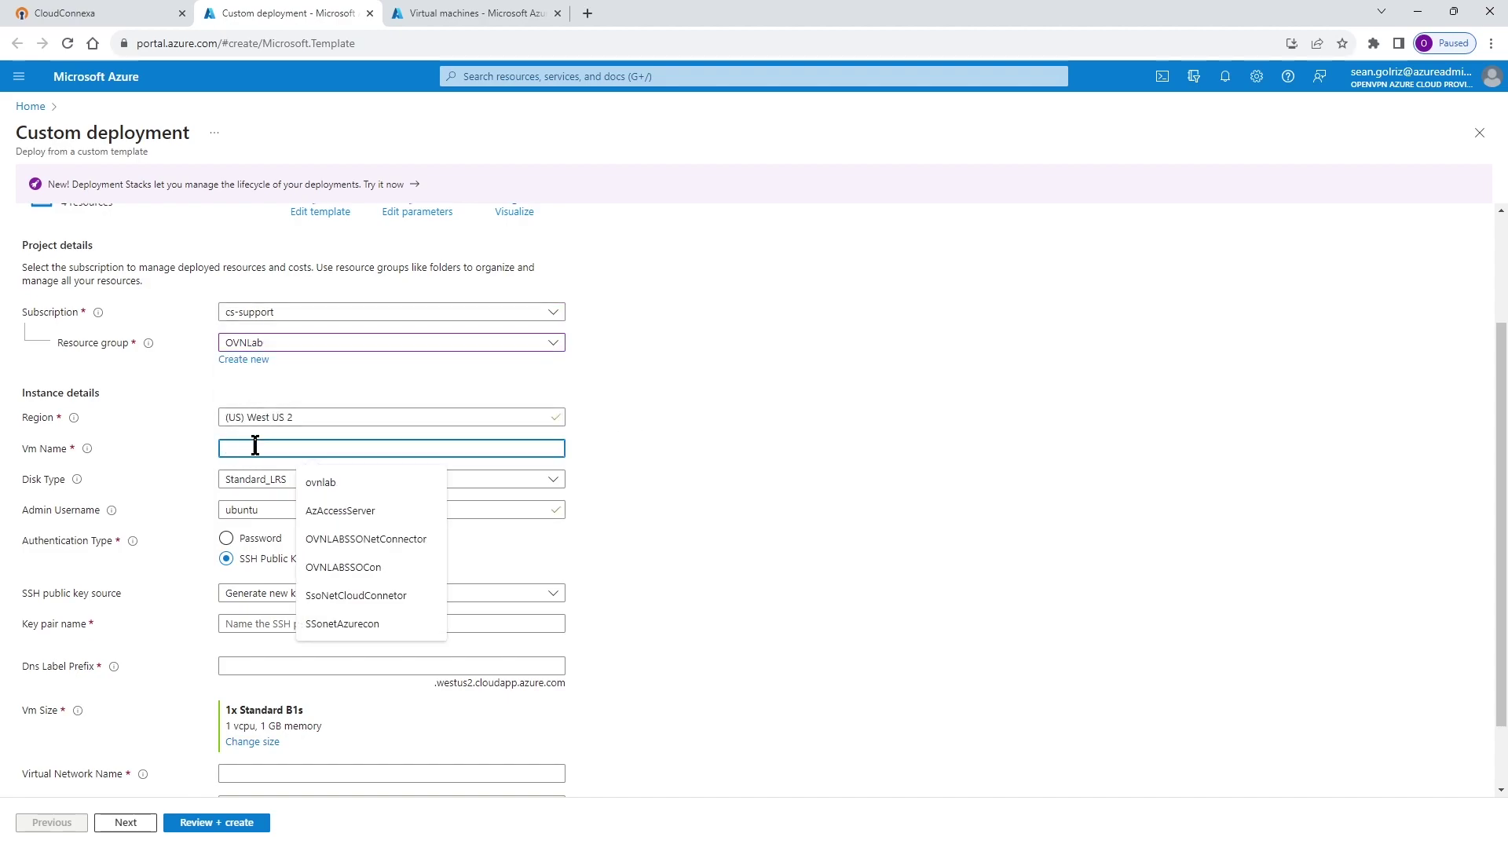
text(RNOConnector)
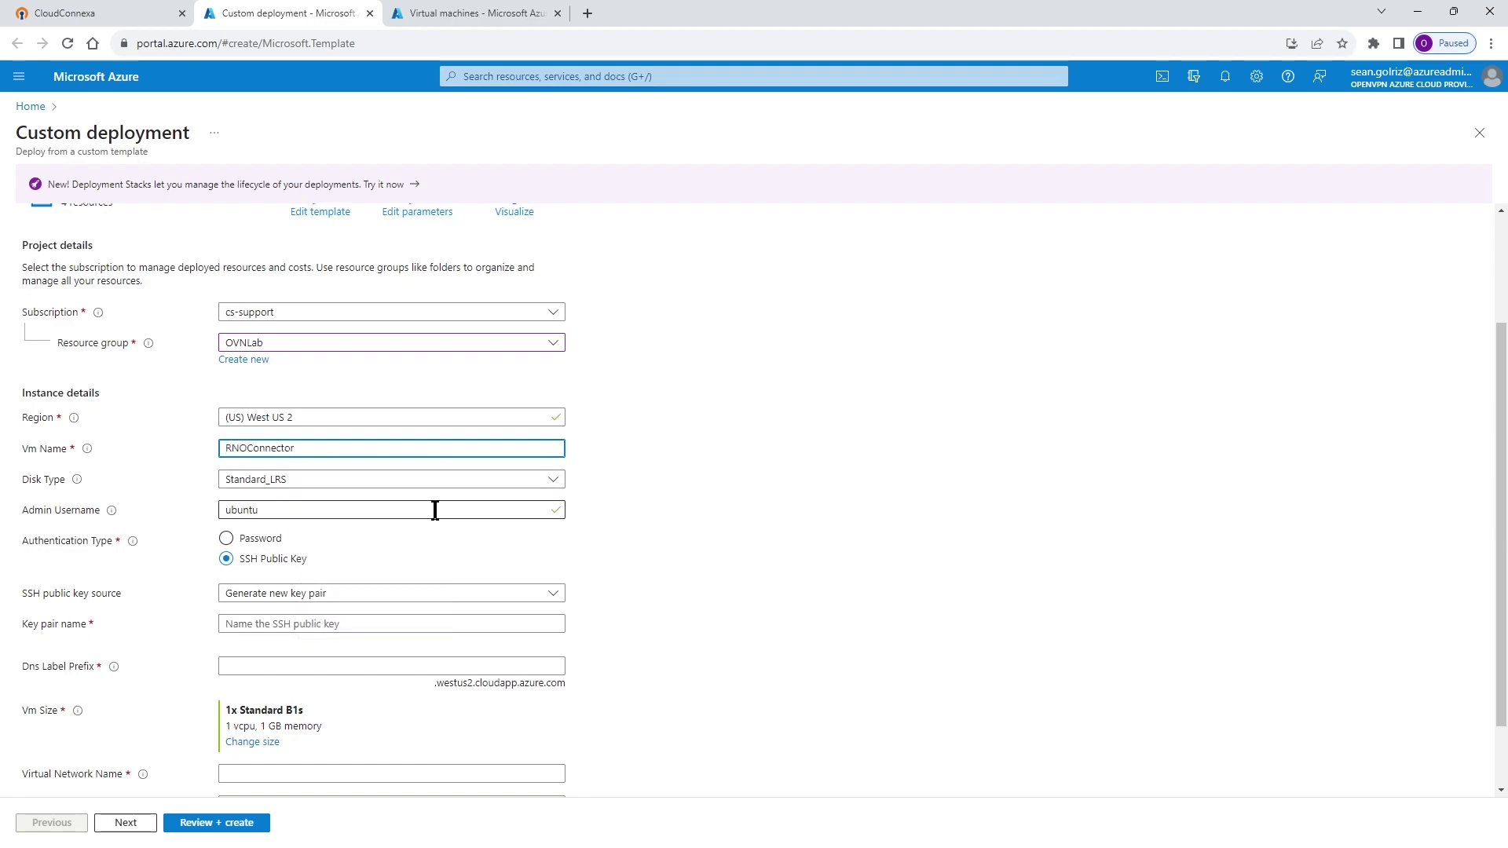
click(424, 459)
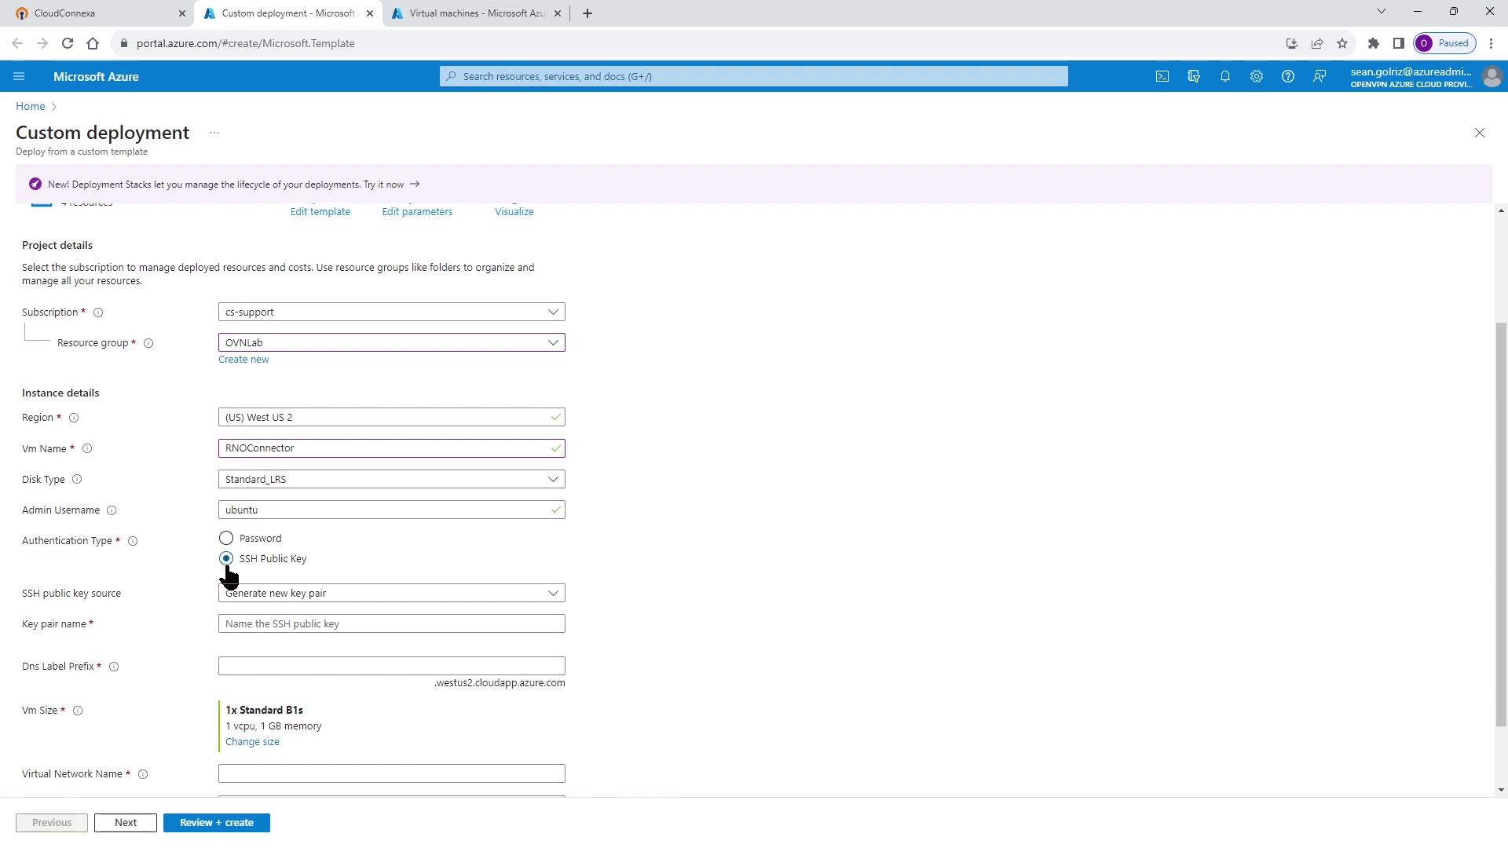
click(338, 590)
click(370, 591)
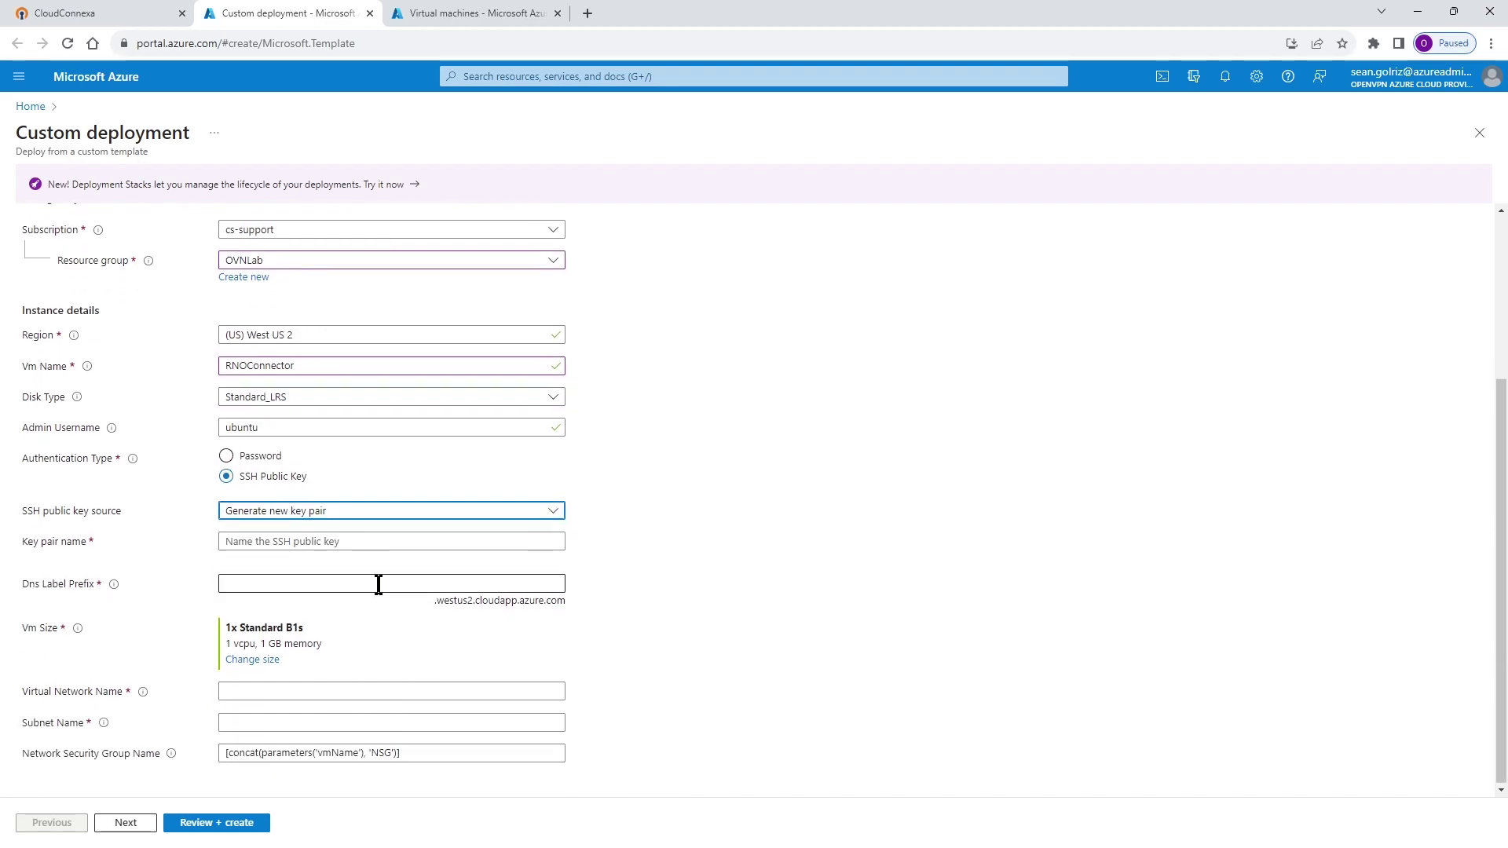
click(319, 595)
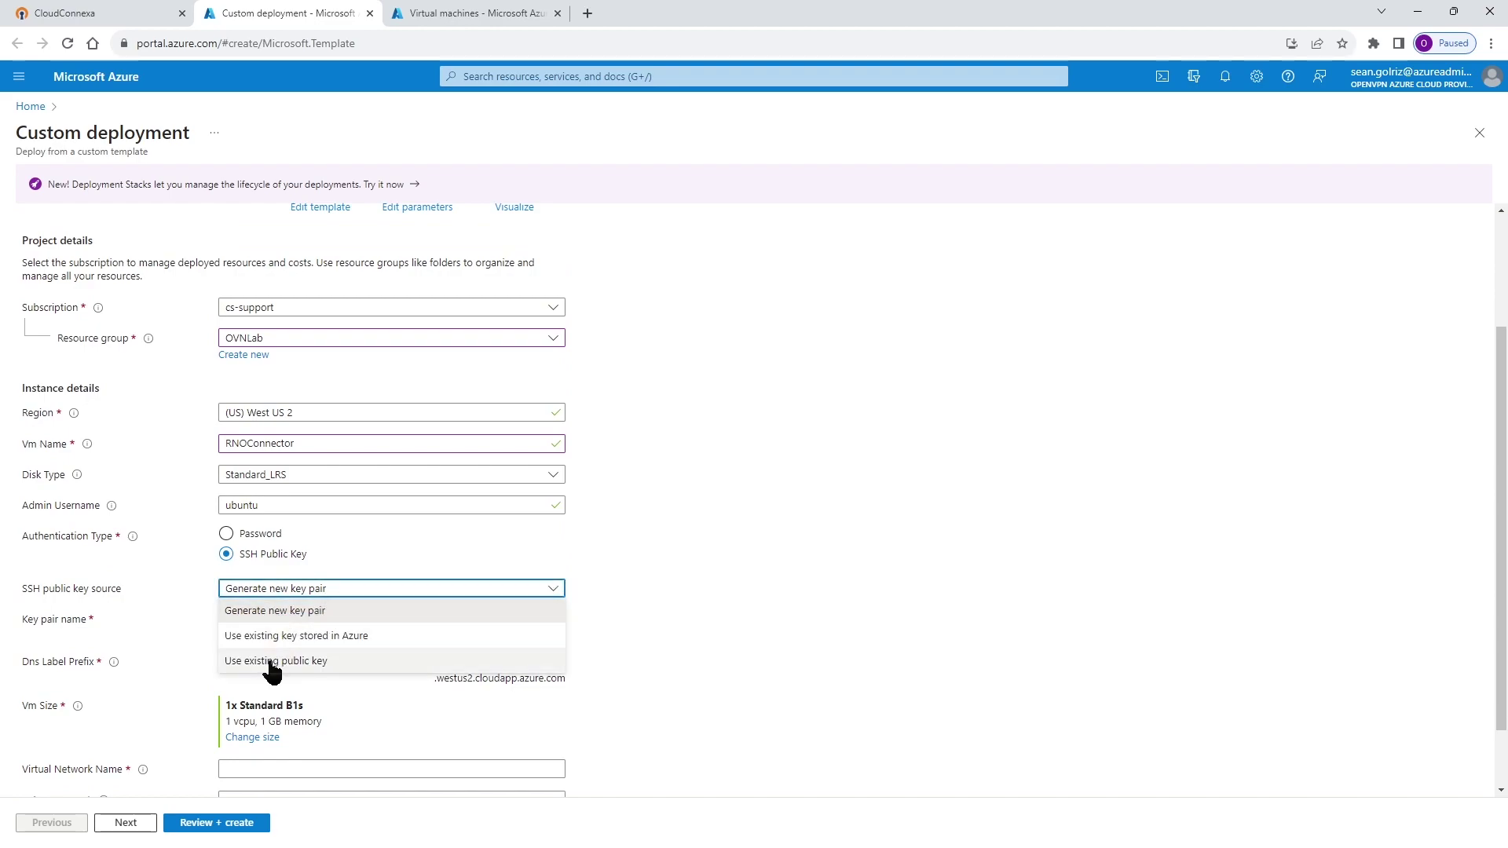
click(226, 533)
click(249, 589)
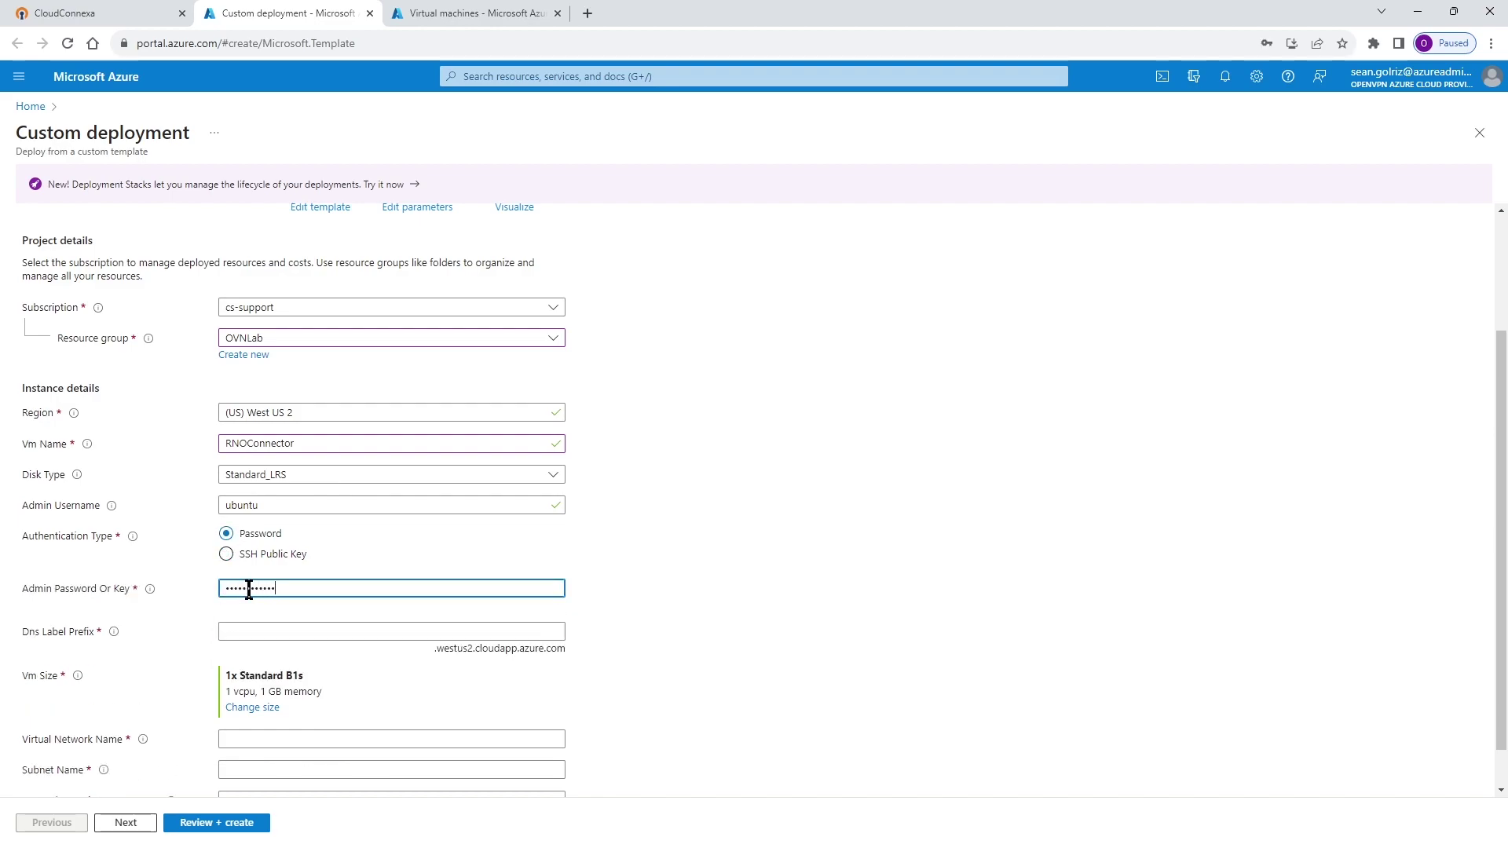
click(748, 473)
Set DNS label prefix rnoconnector, virtual network ovnlab-vnet and subnet default
scroll(667, 503, down, 1)
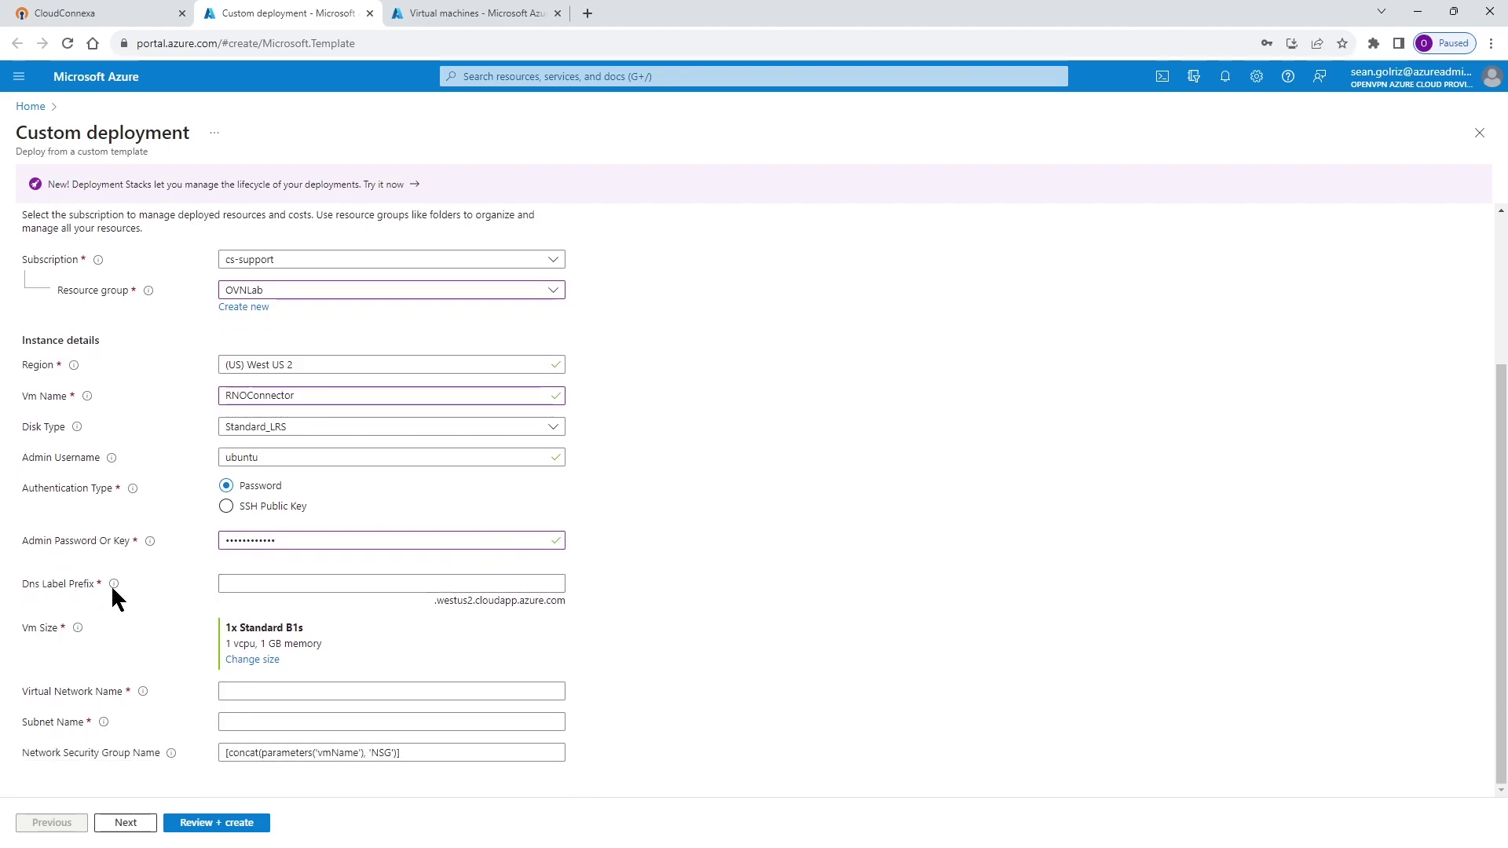
click(251, 581)
text(rn)
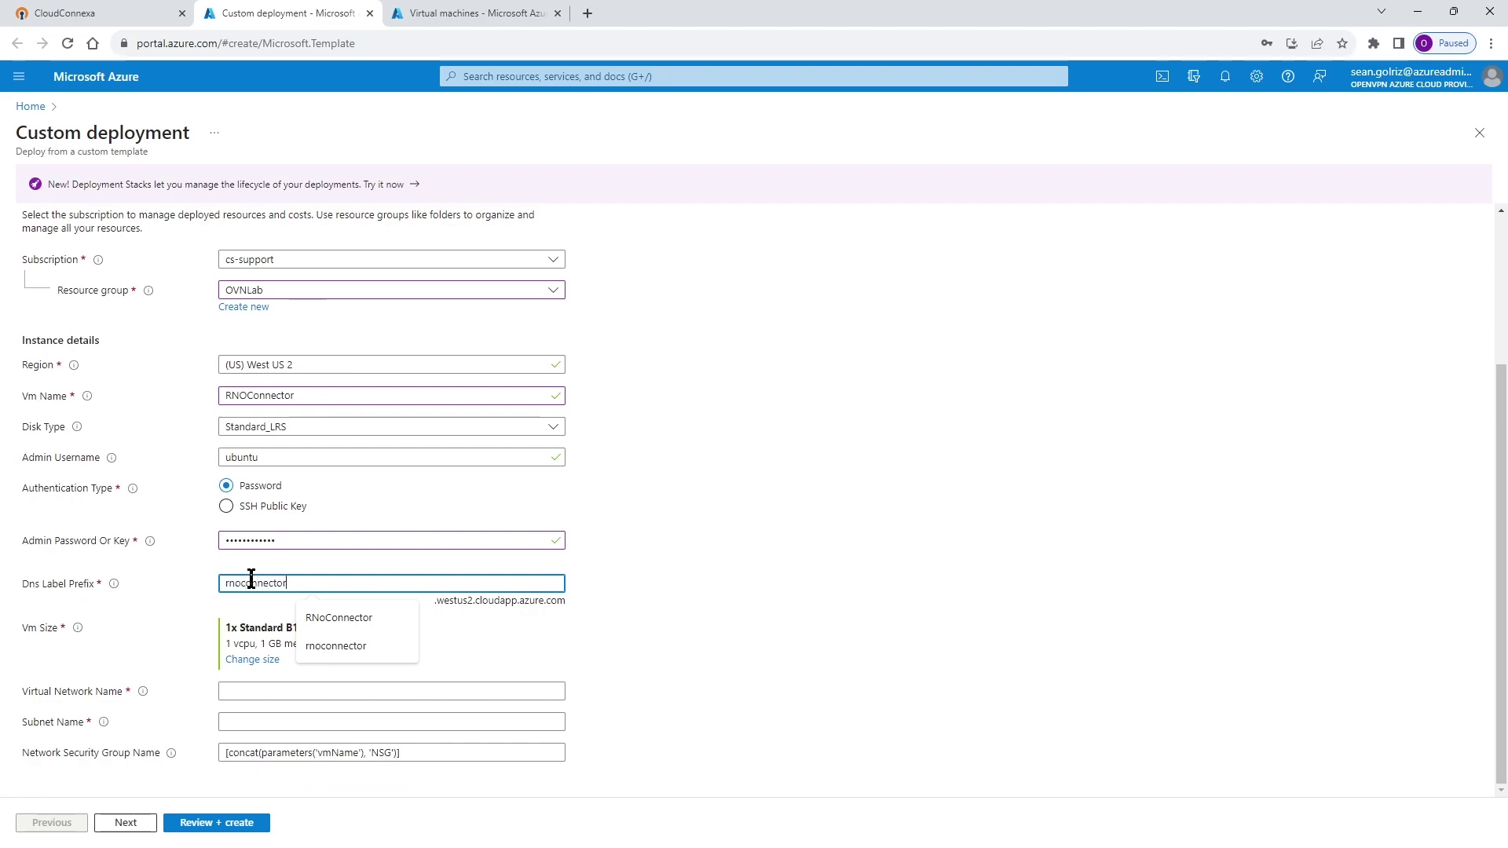
text(oconnector)
click(809, 575)
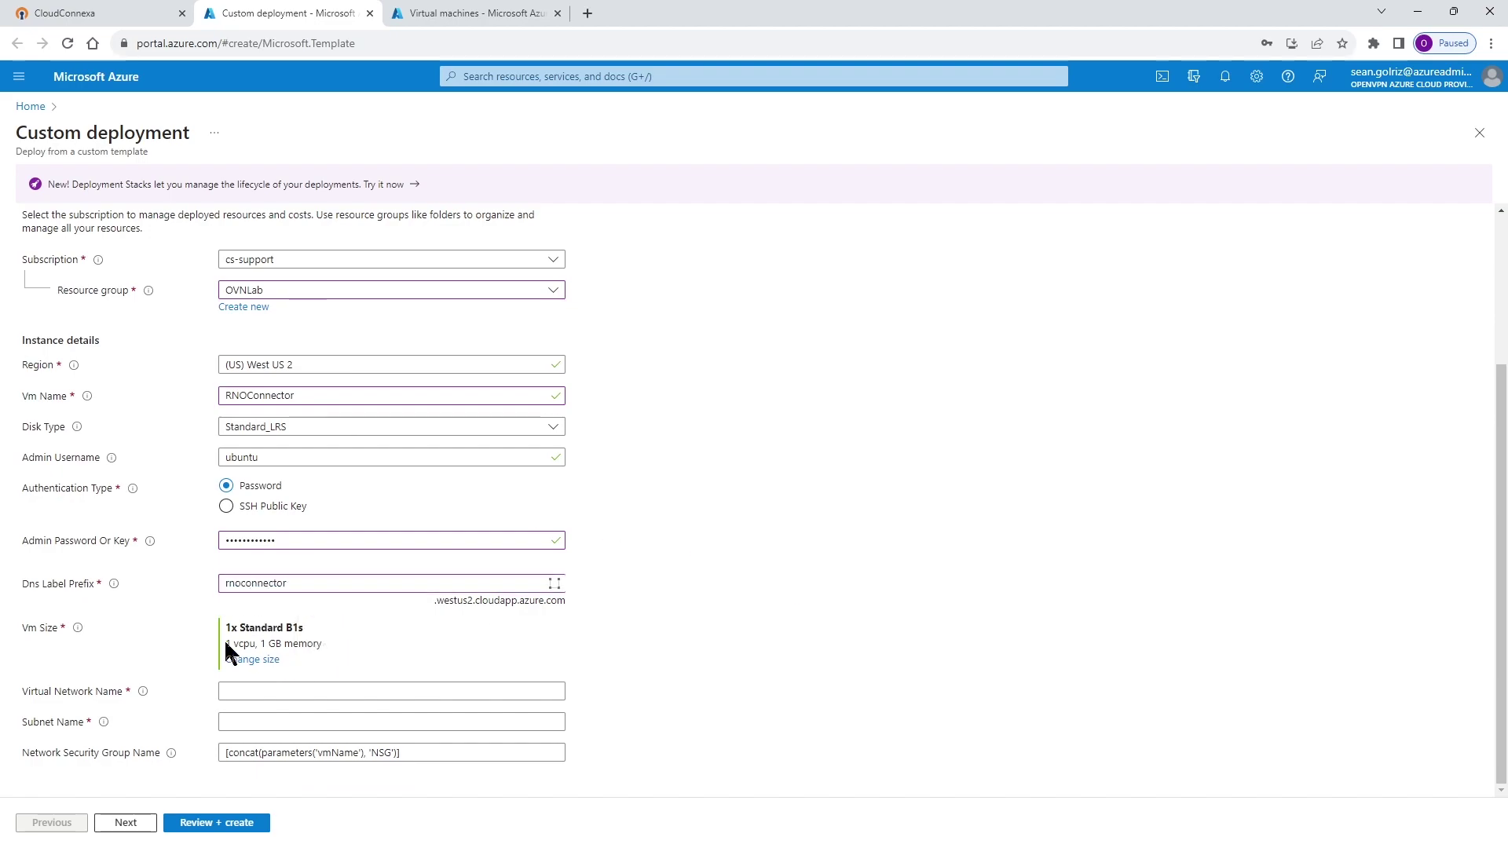
click(236, 689)
click(333, 725)
click(256, 721)
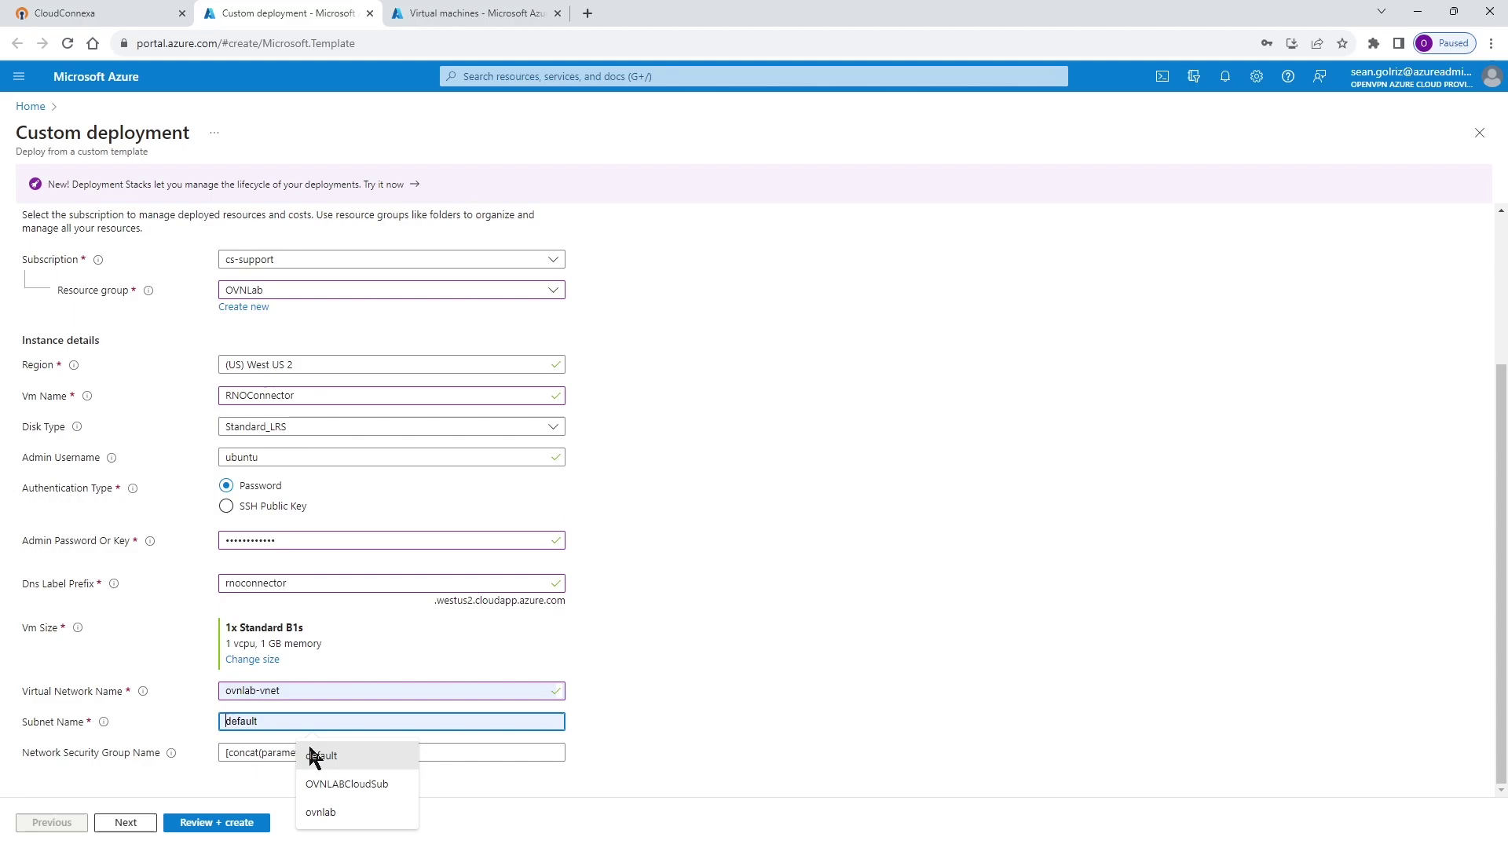
click(315, 756)
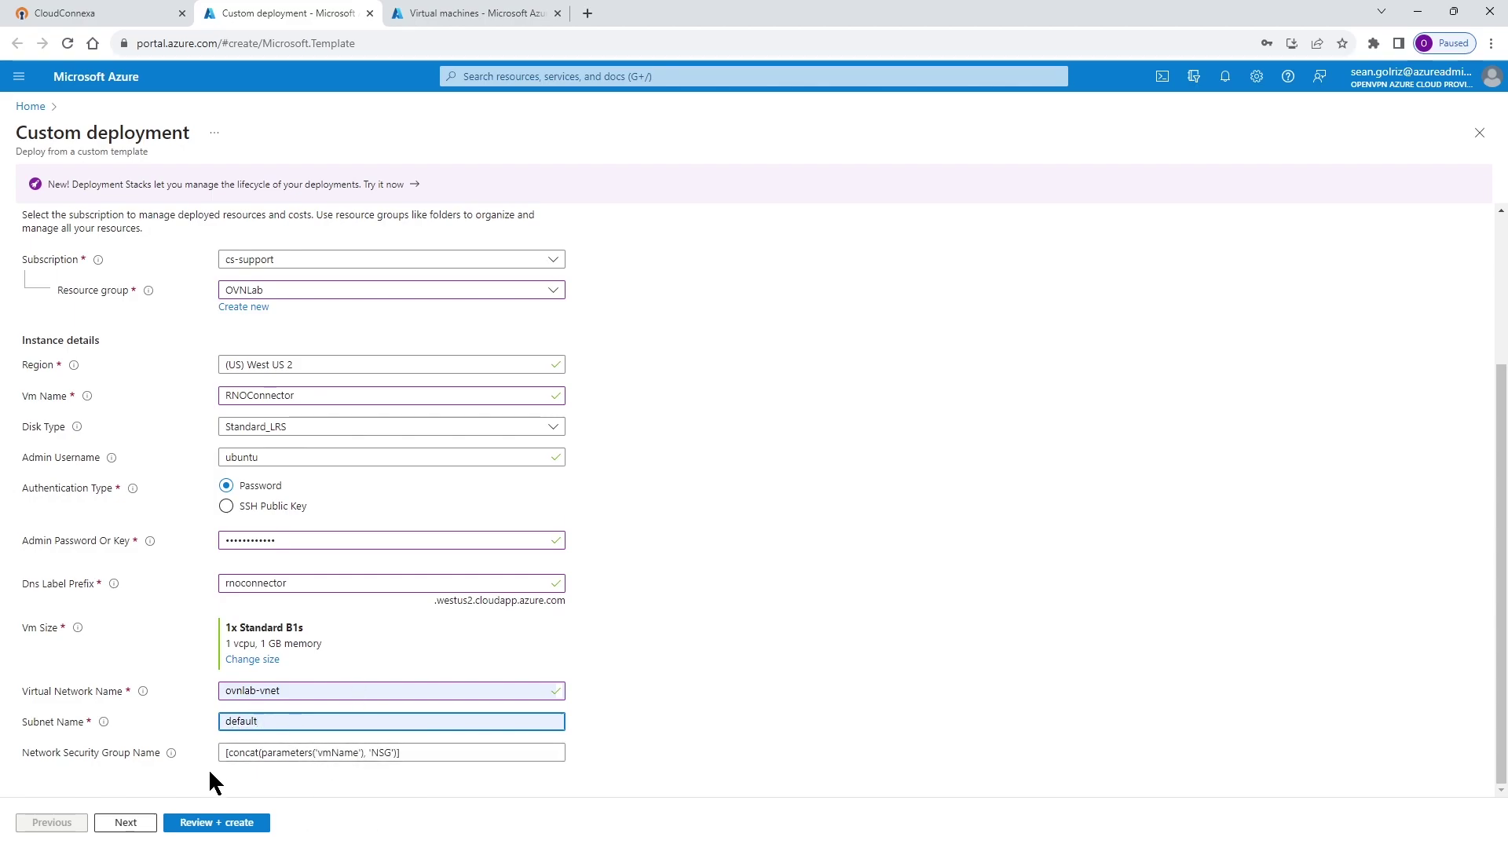
Review the RNOConnector deployment summary and create it in OVNLab
click(127, 824)
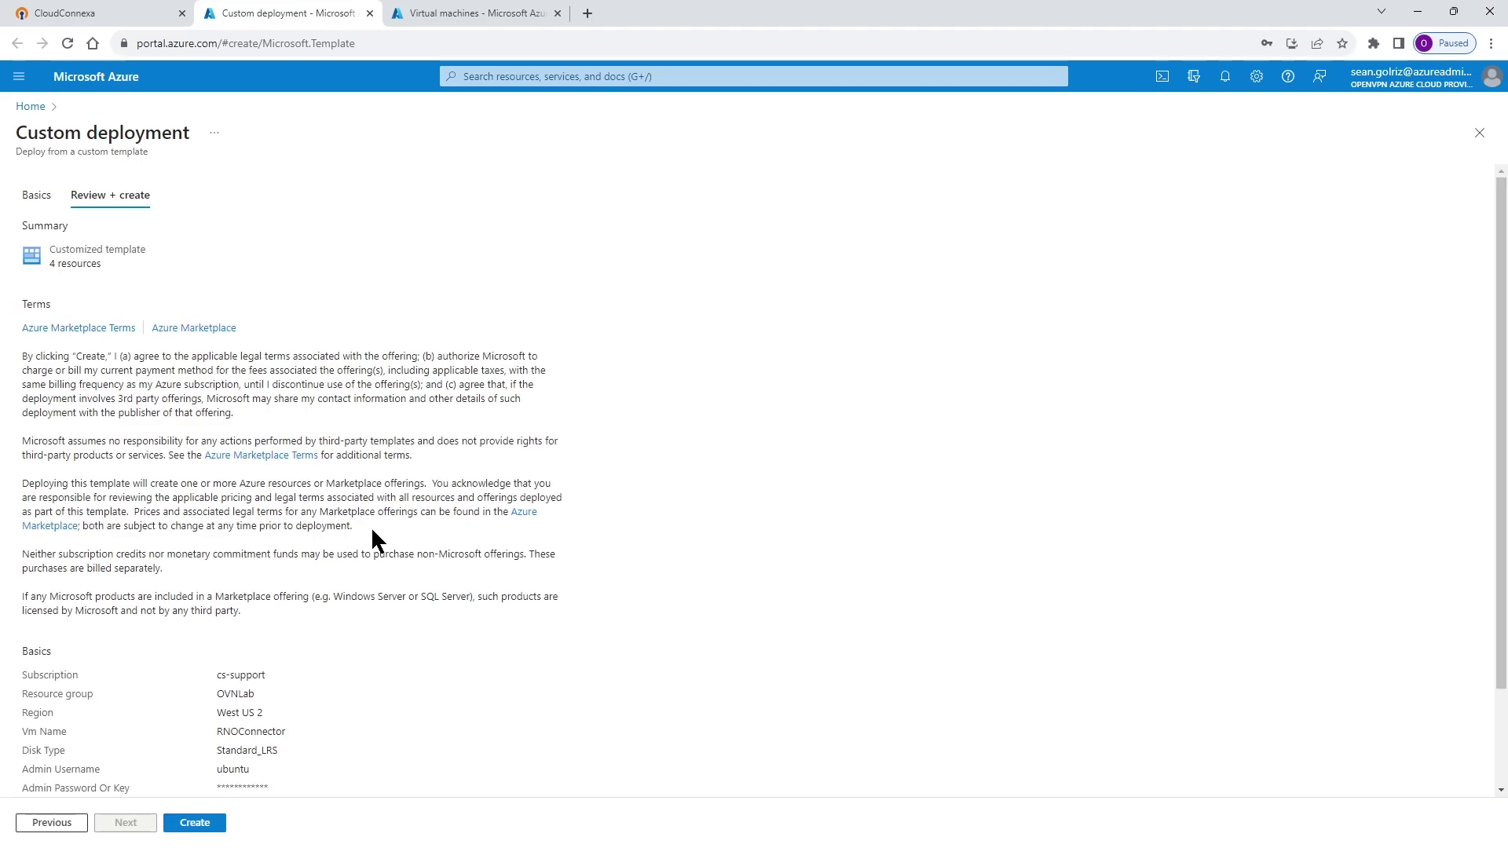
scroll(405, 513, down, 2)
scroll(405, 513, down, 1)
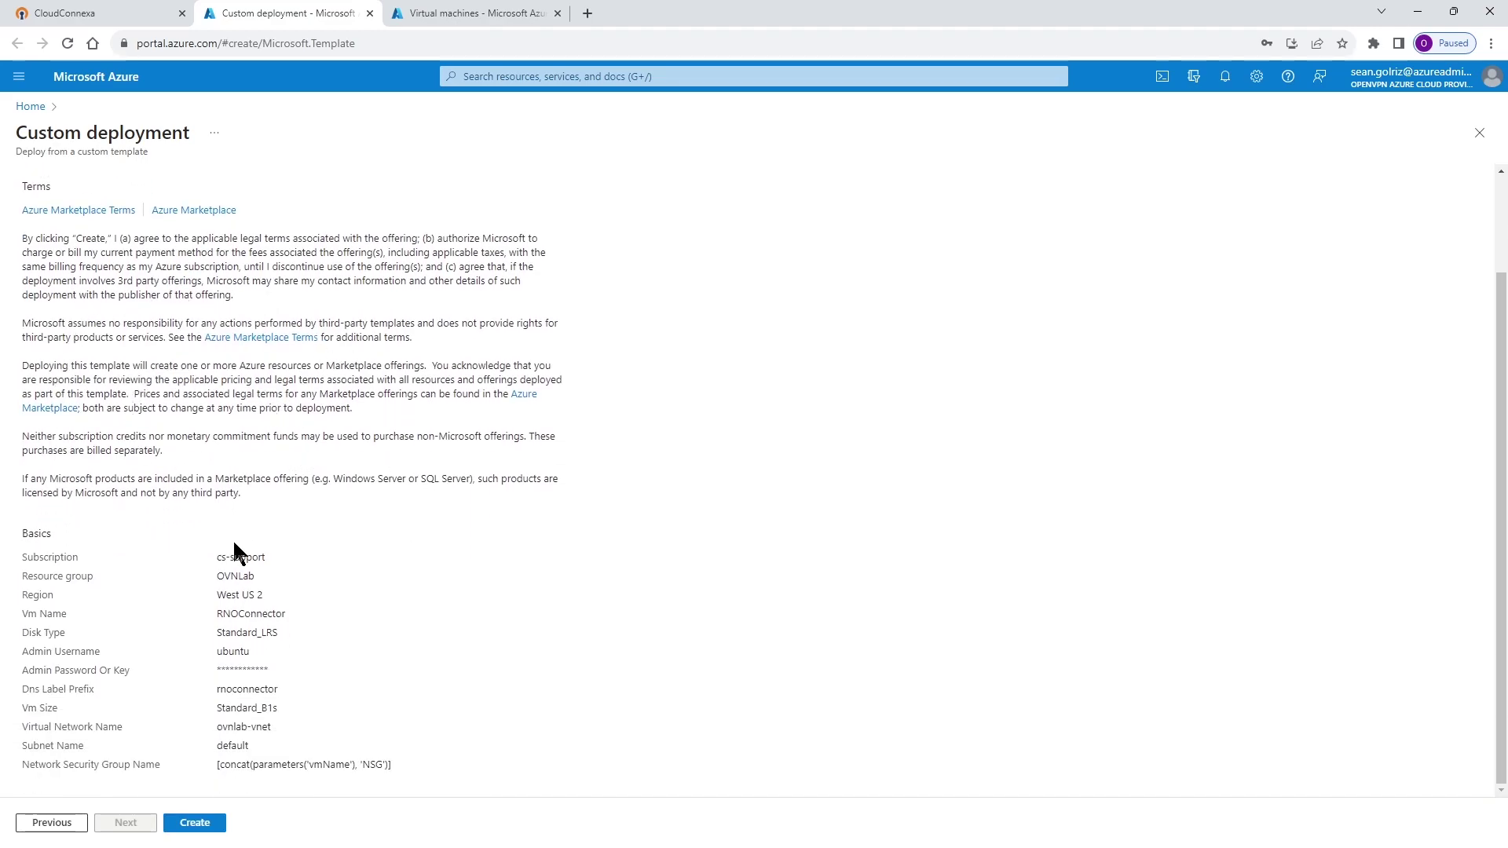
scroll(234, 542, up, 2)
scroll(234, 550, down, 2)
click(192, 825)
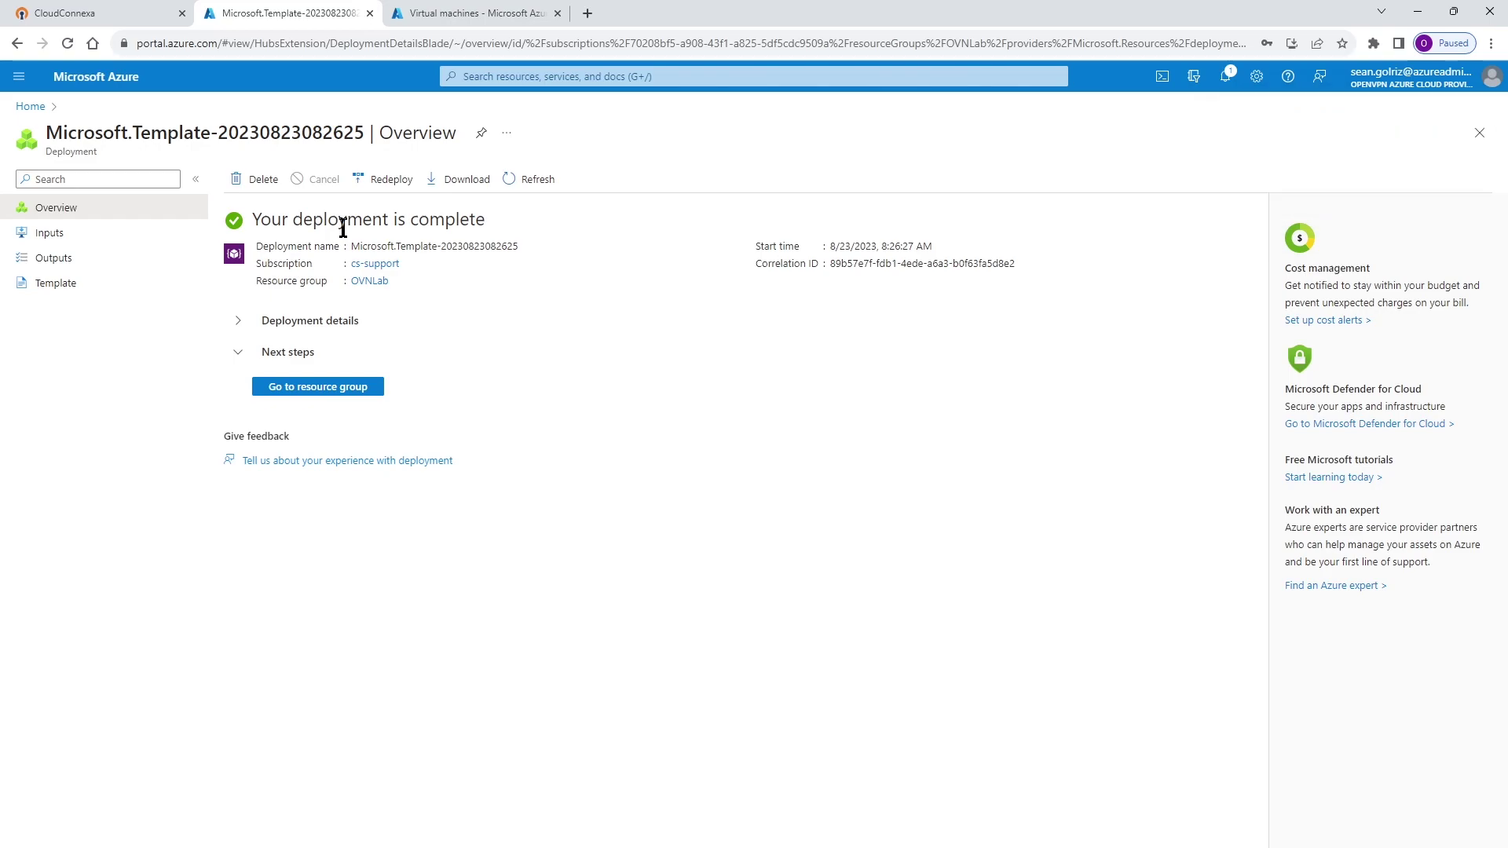
Filter Azure virtual machines by ovnlab to confirm RNOConnector is Running, then return to CloudConnexa
click(96, 76)
click(448, 185)
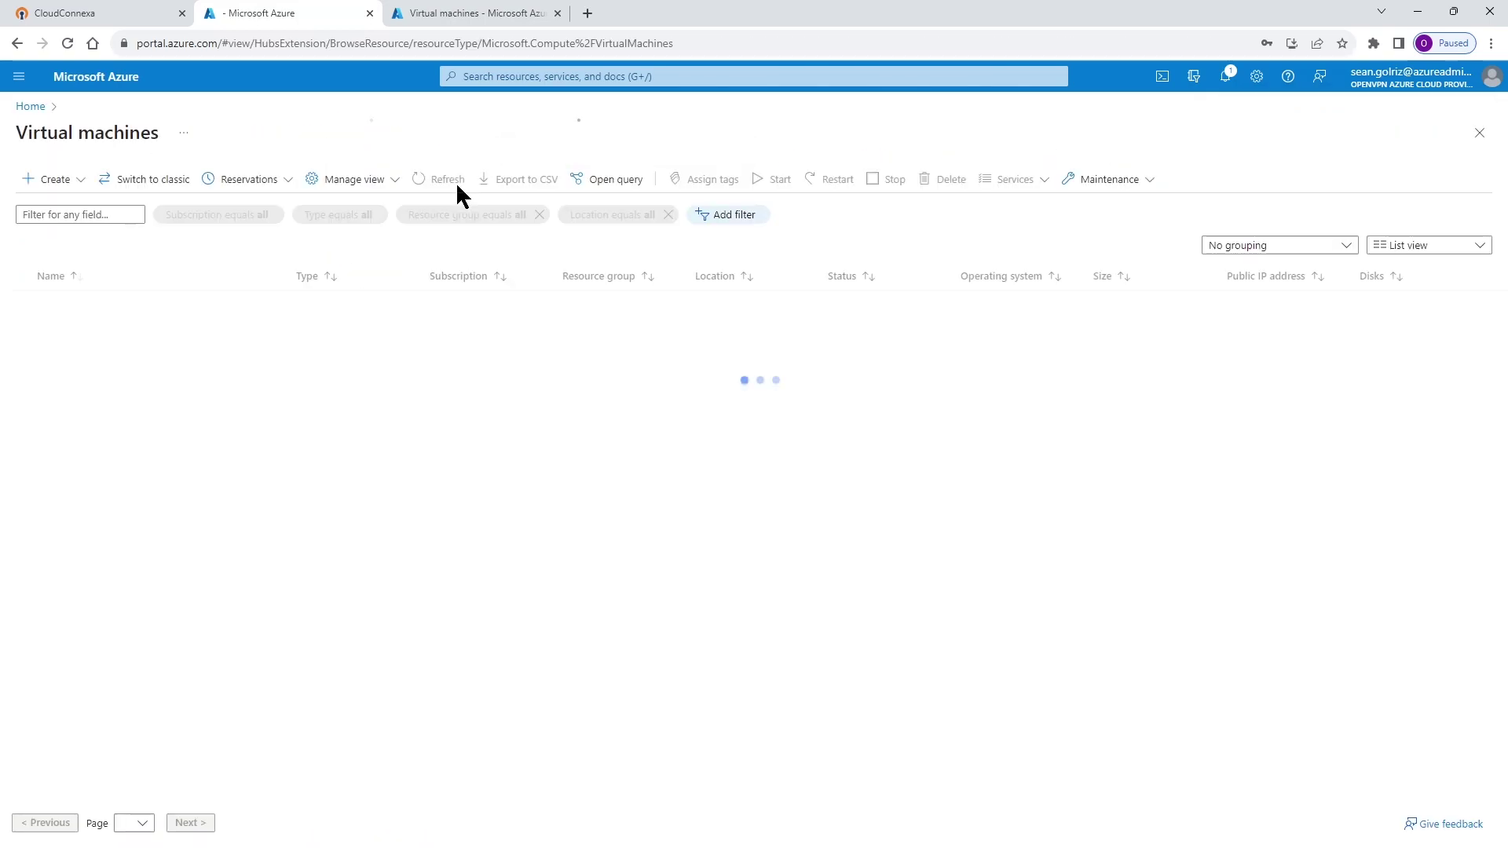
click(110, 215)
text(ovnlab)
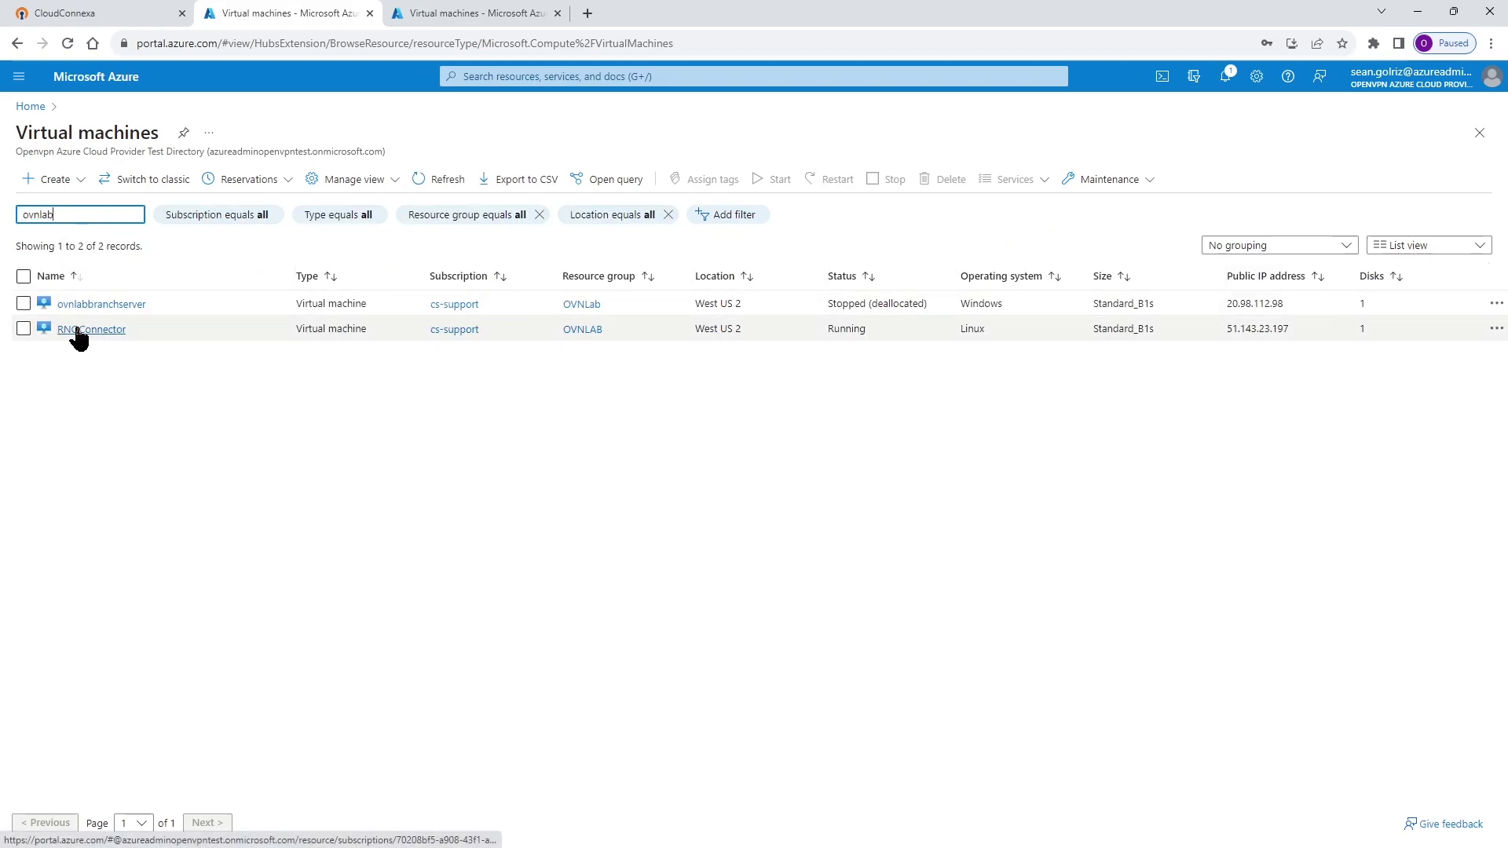
double_click(849, 329)
click(683, 330)
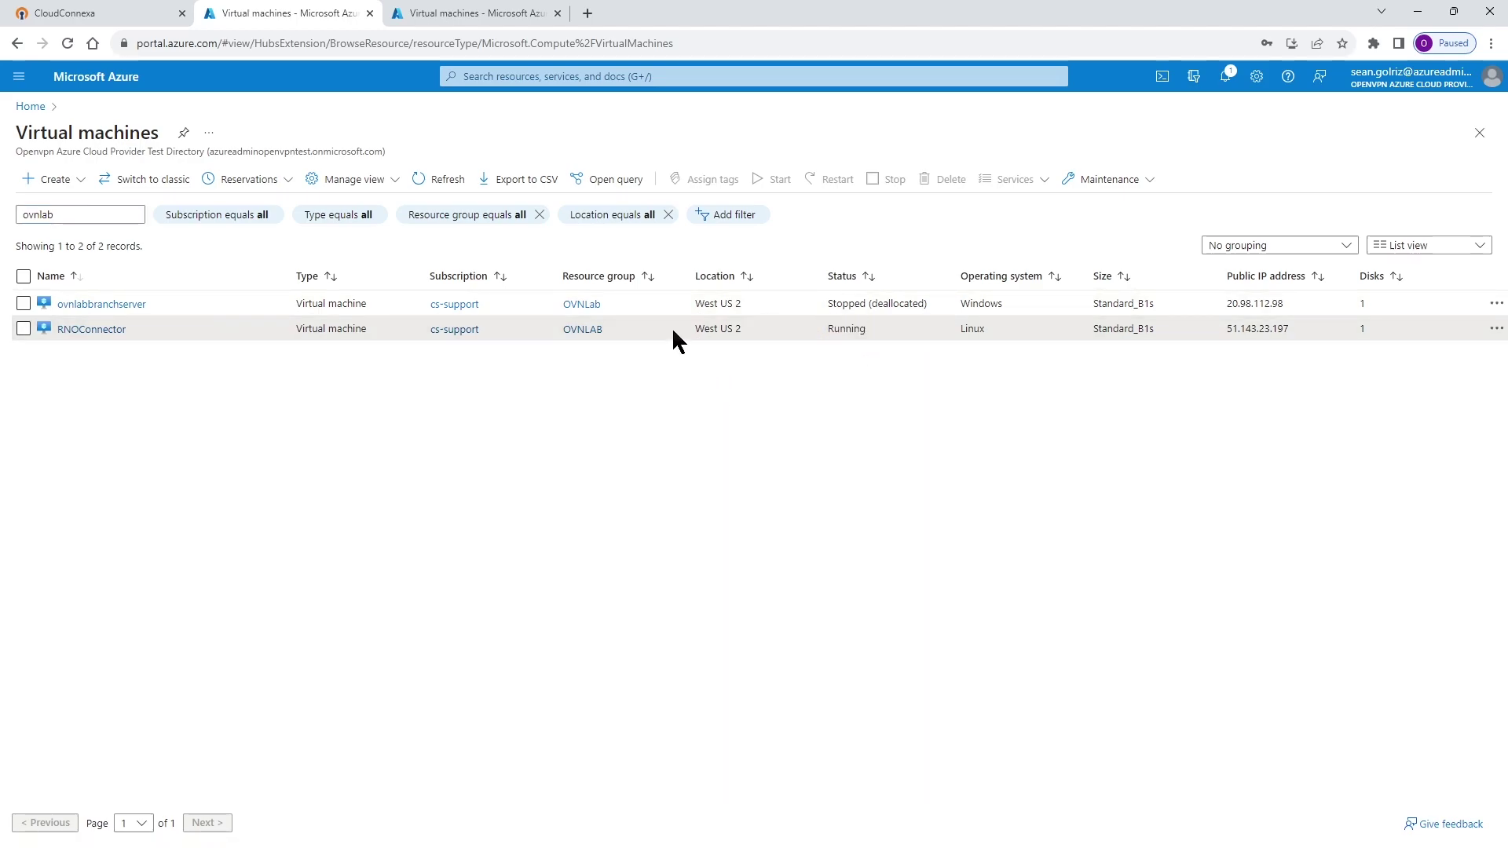
click(74, 13)
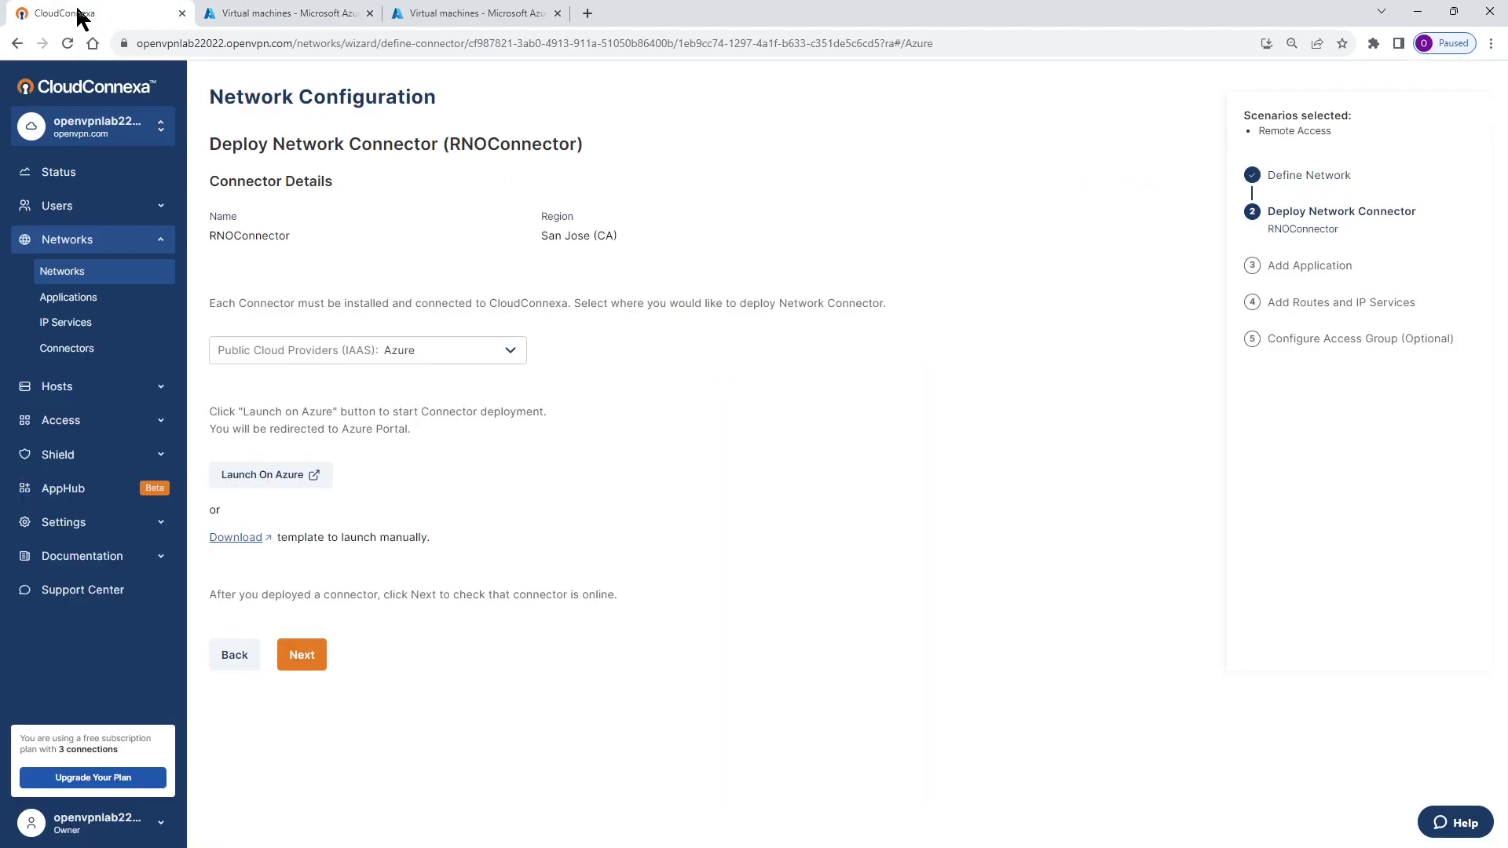
Confirm the connector is online and move on to adding an application
click(304, 656)
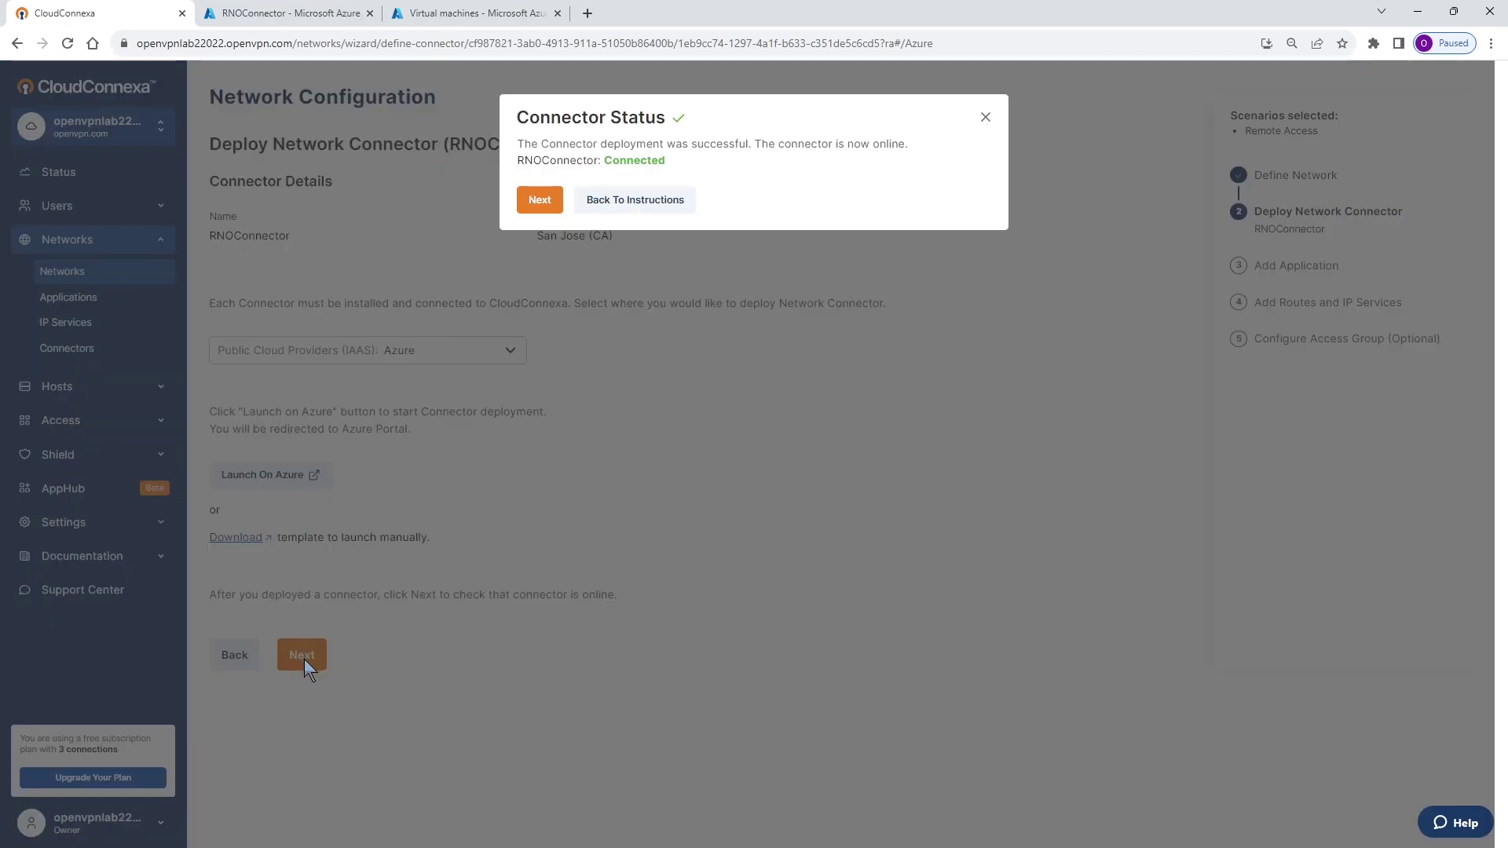
click(539, 201)
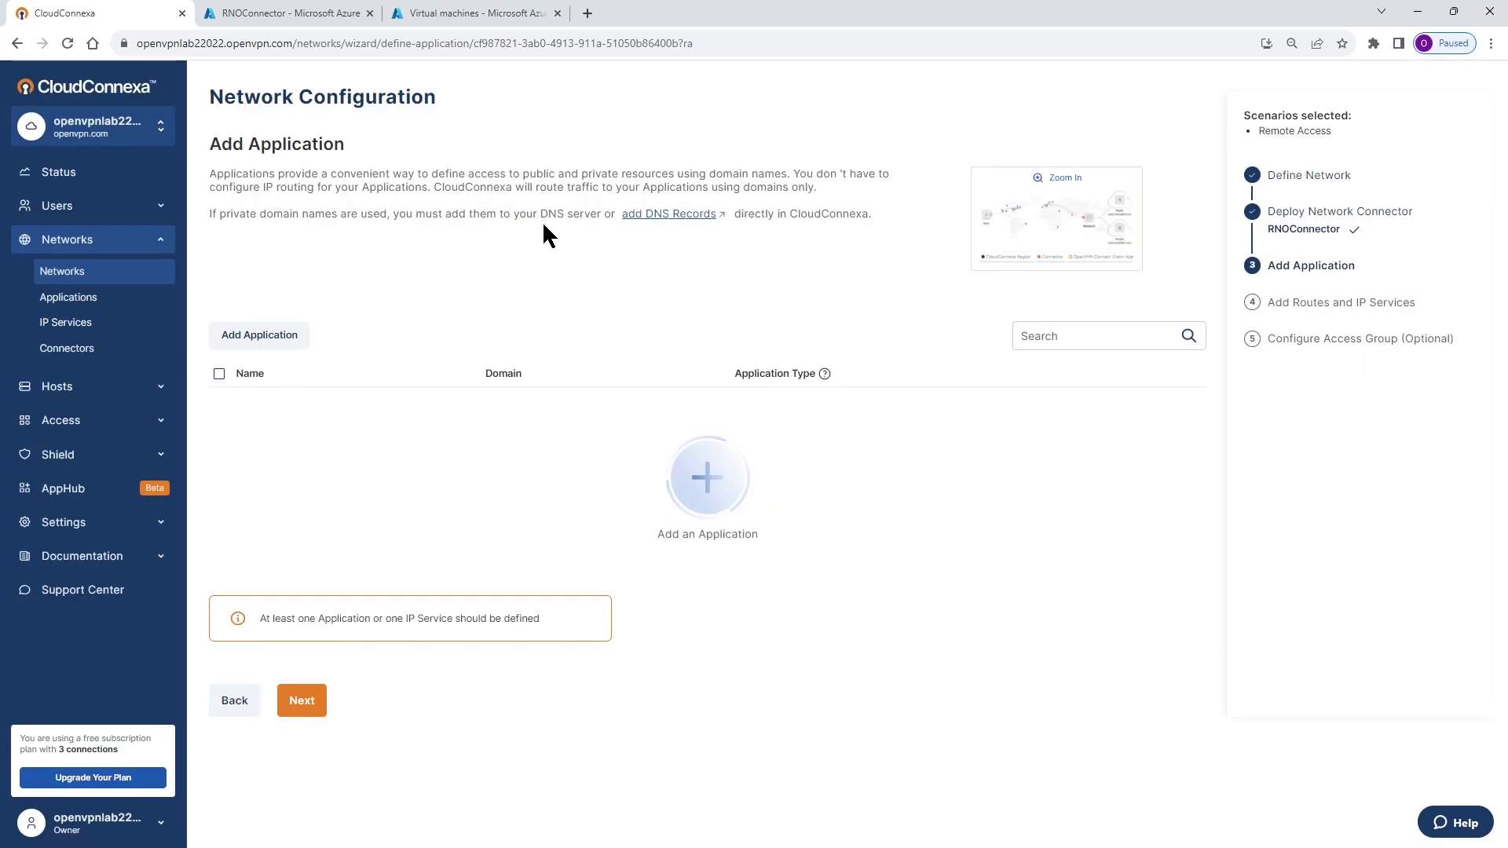
click(264, 344)
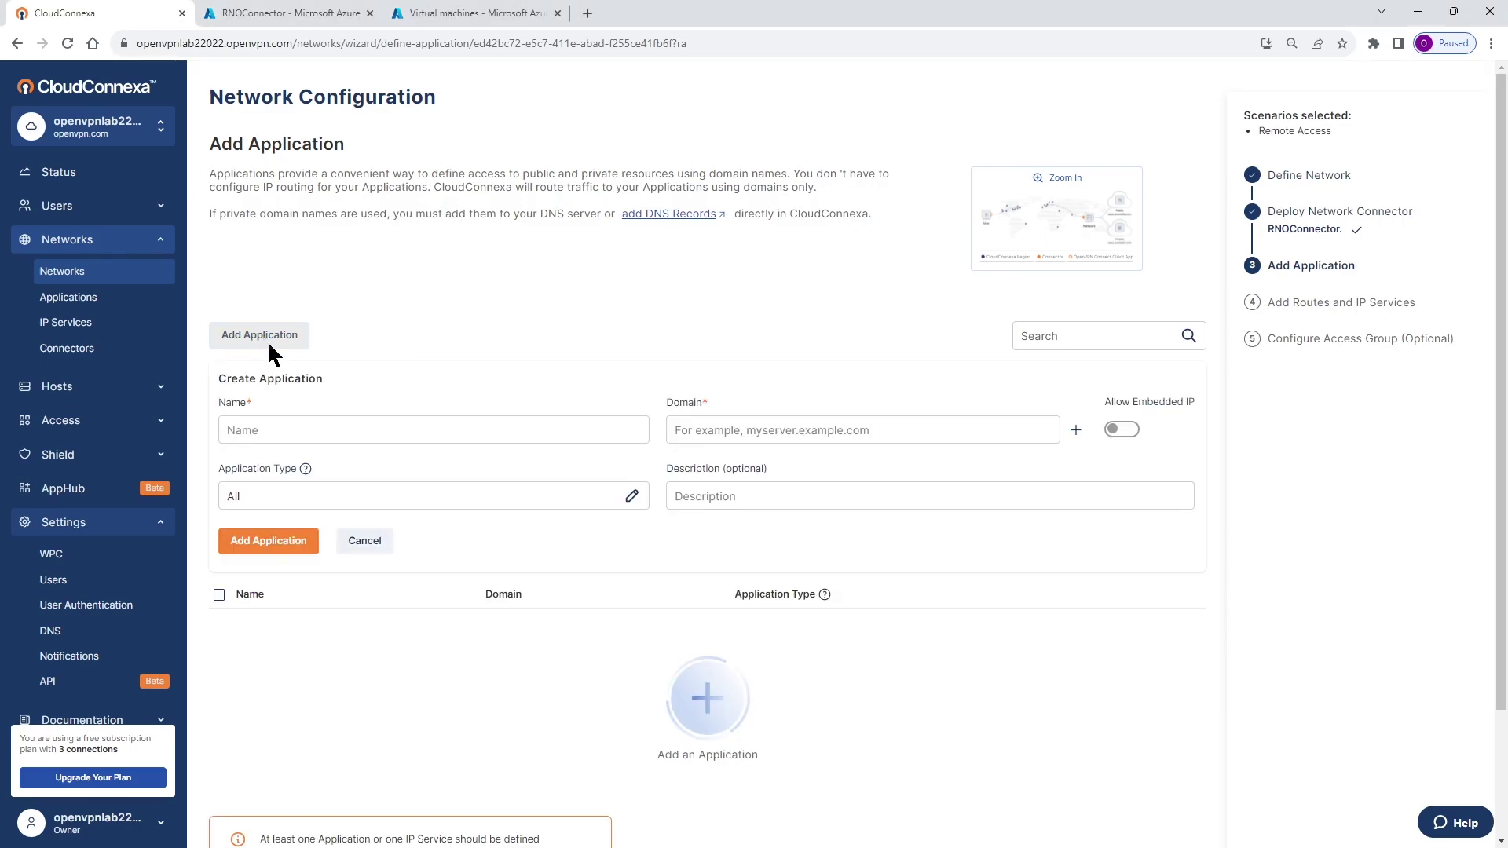
Enter application Shared with domain Shared.ovnlab.local and open its protocol settings
click(270, 433)
text(S)
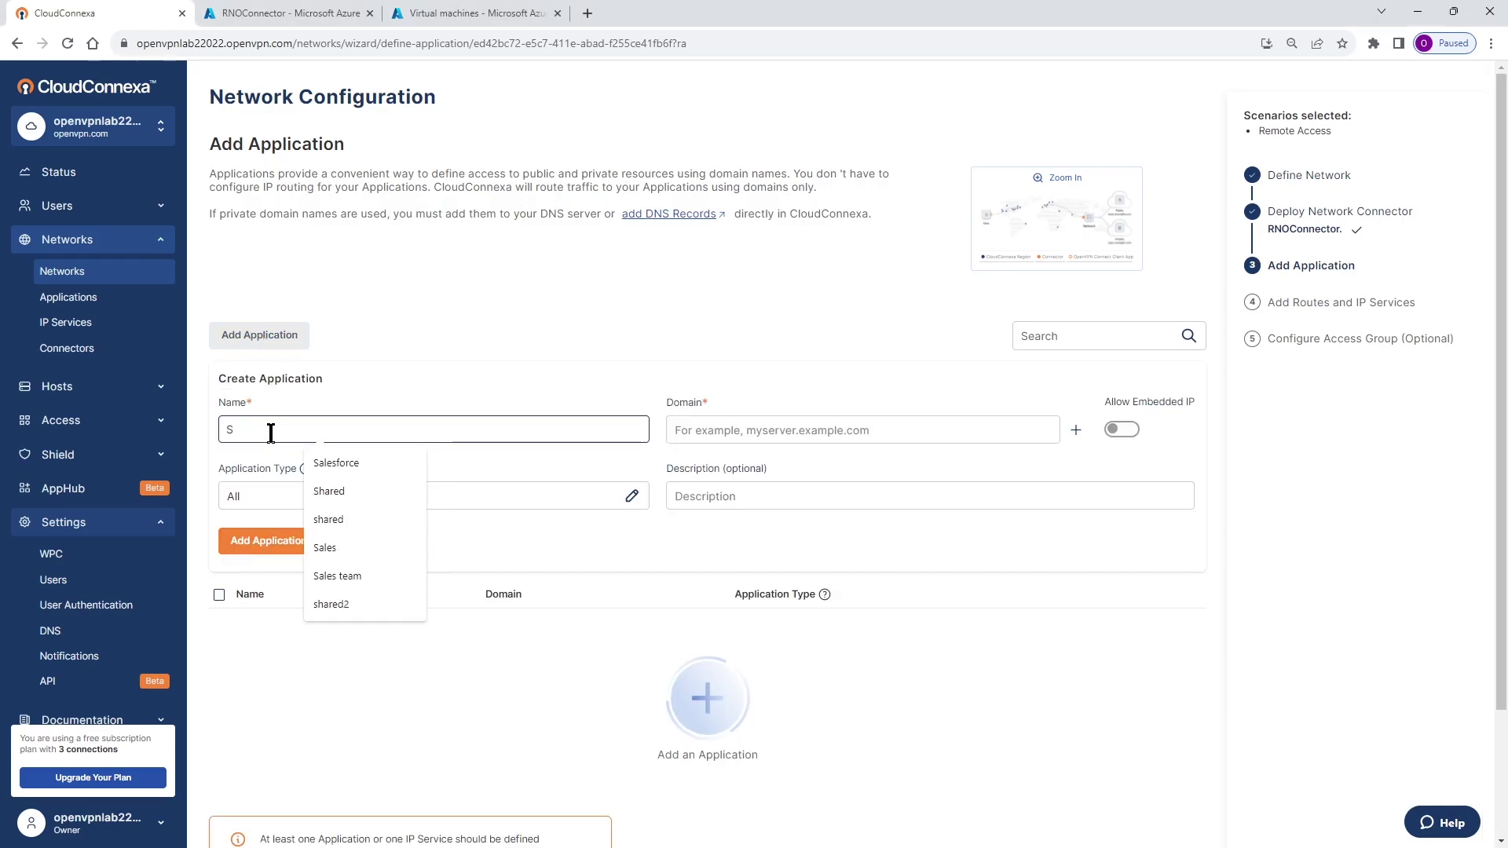
text(hared)
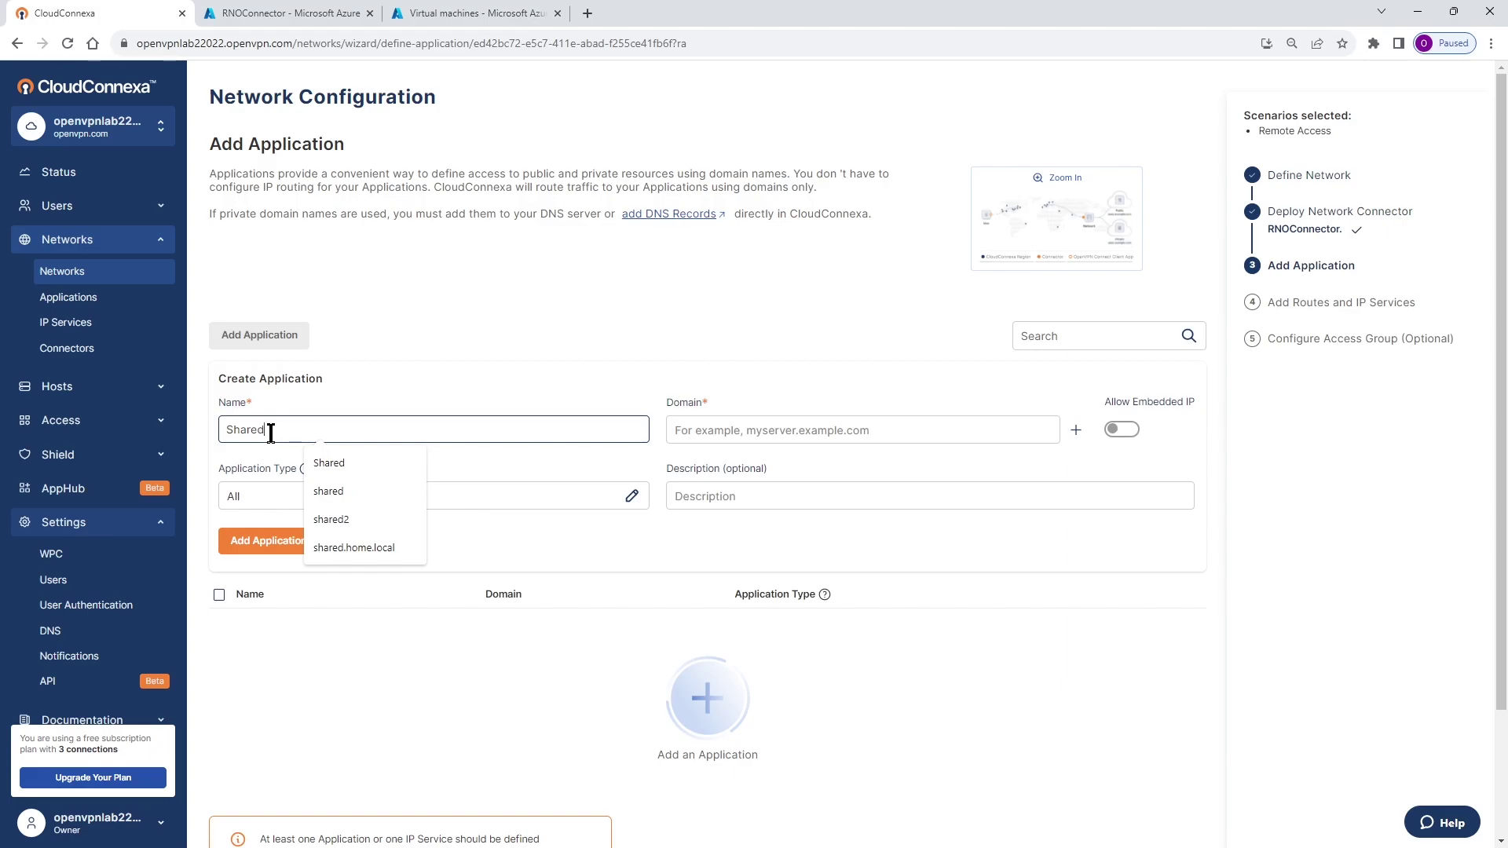
key(Tab)
text(Shar)
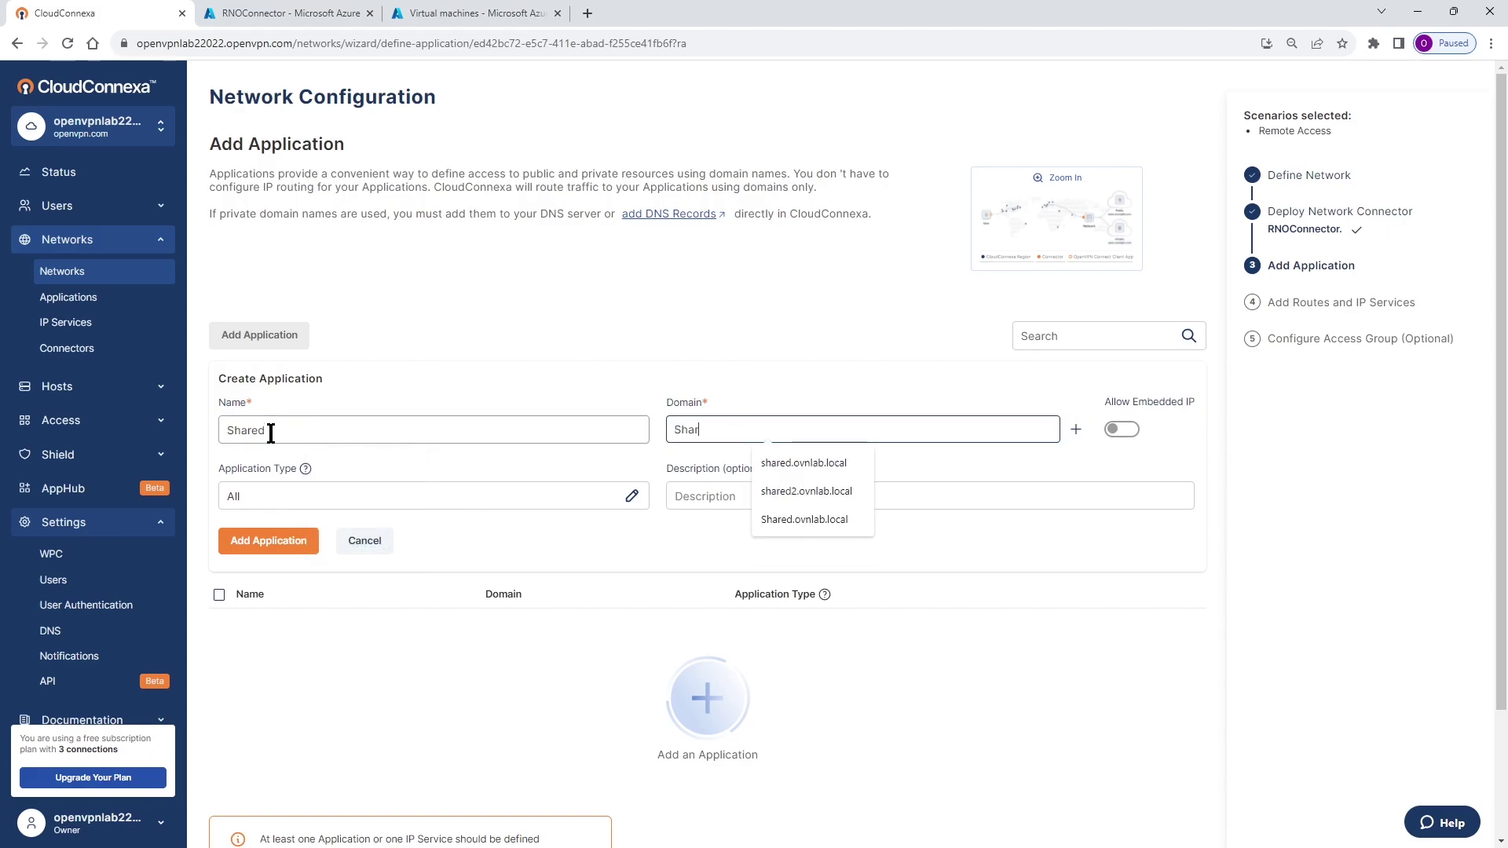
text(ed.ovn)
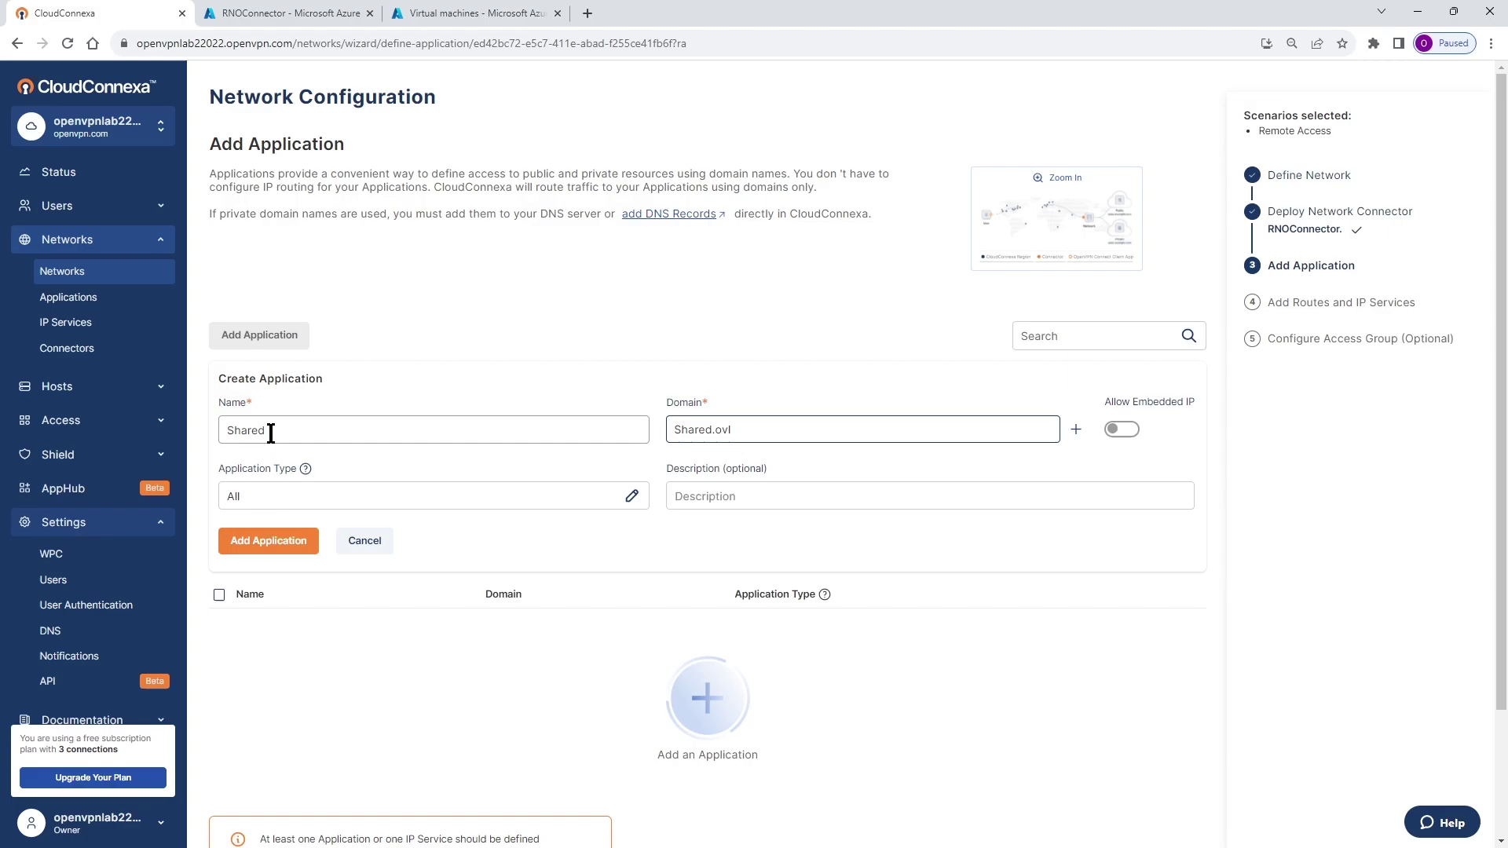
text(la)
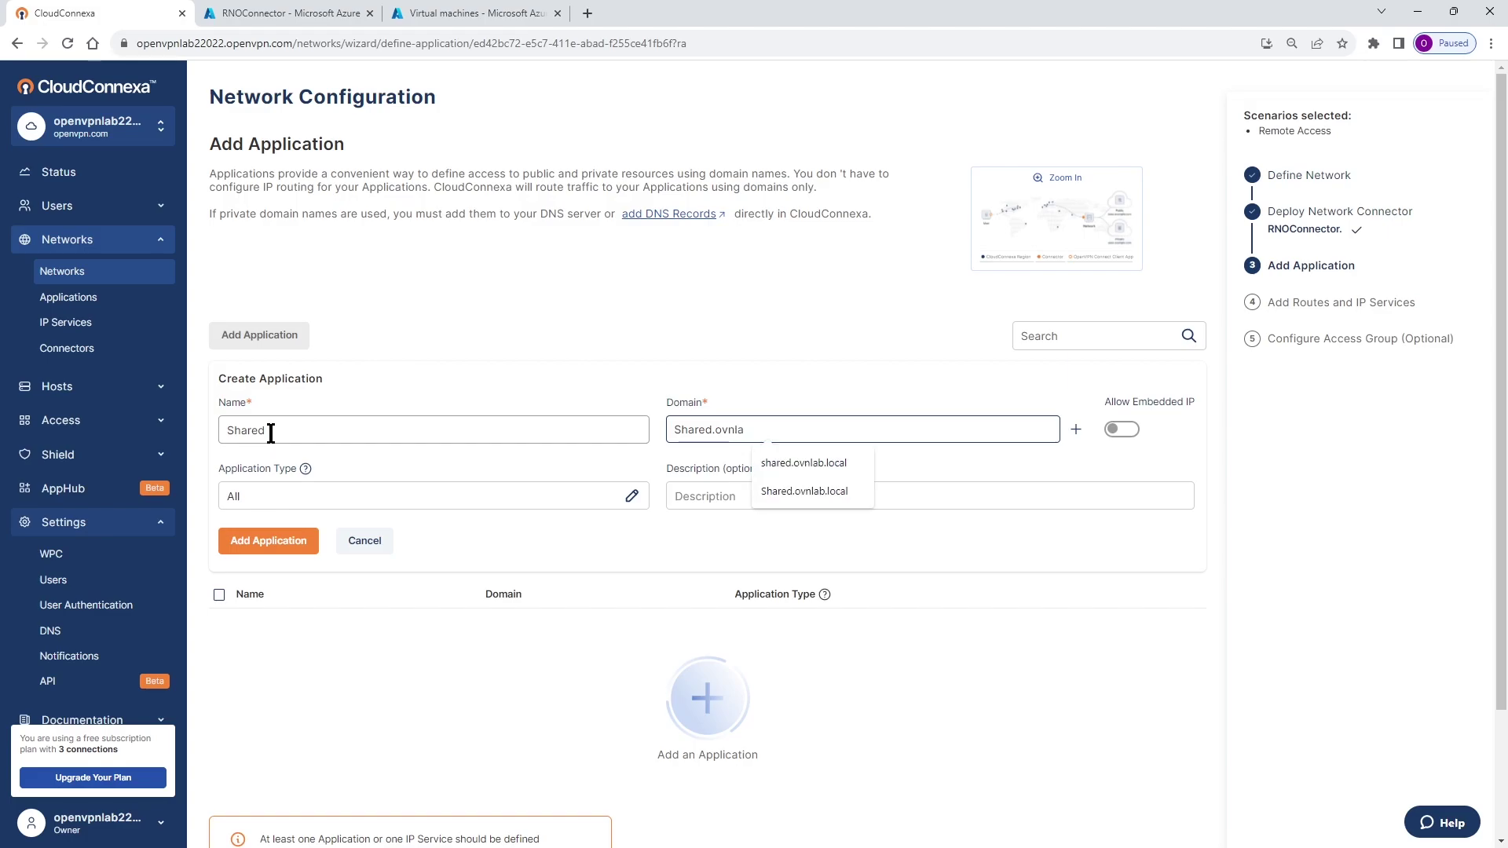
text(b.local)
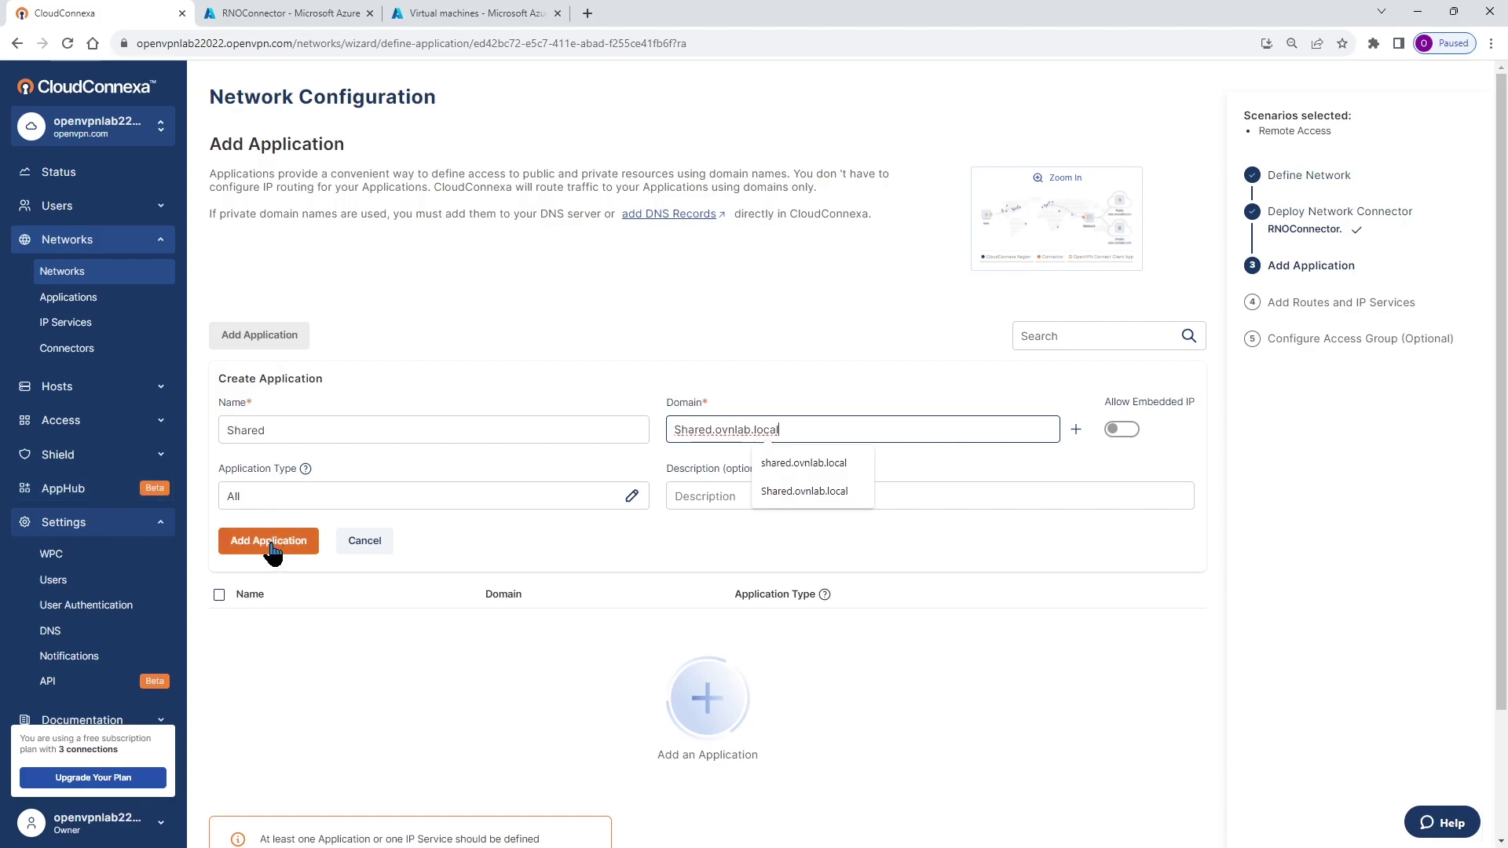
click(628, 497)
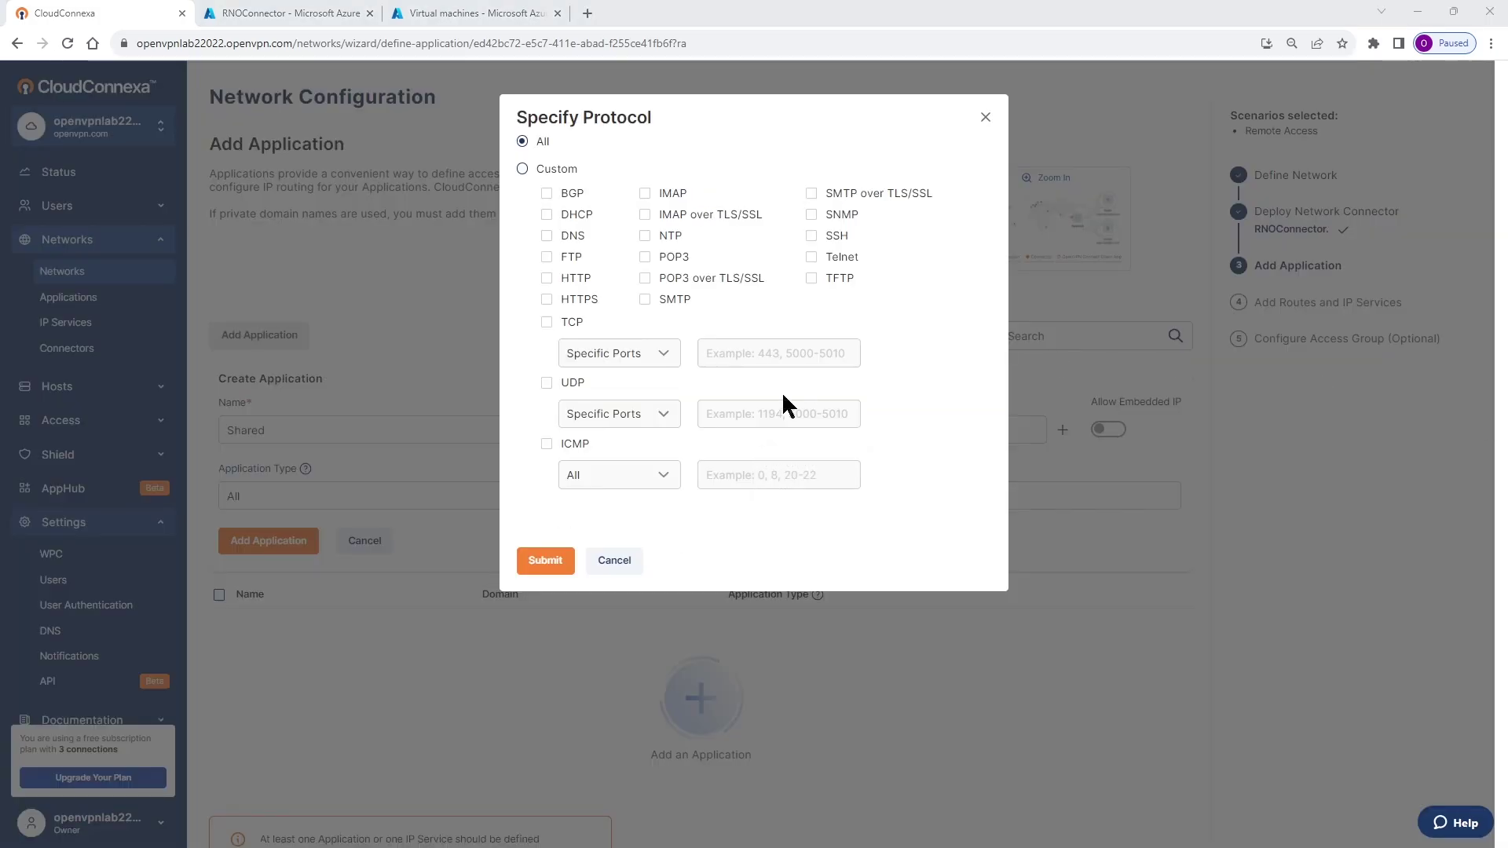
Set custom protocols for Shared: TCP ports 139,445 and UDP ports 137,138
click(522, 169)
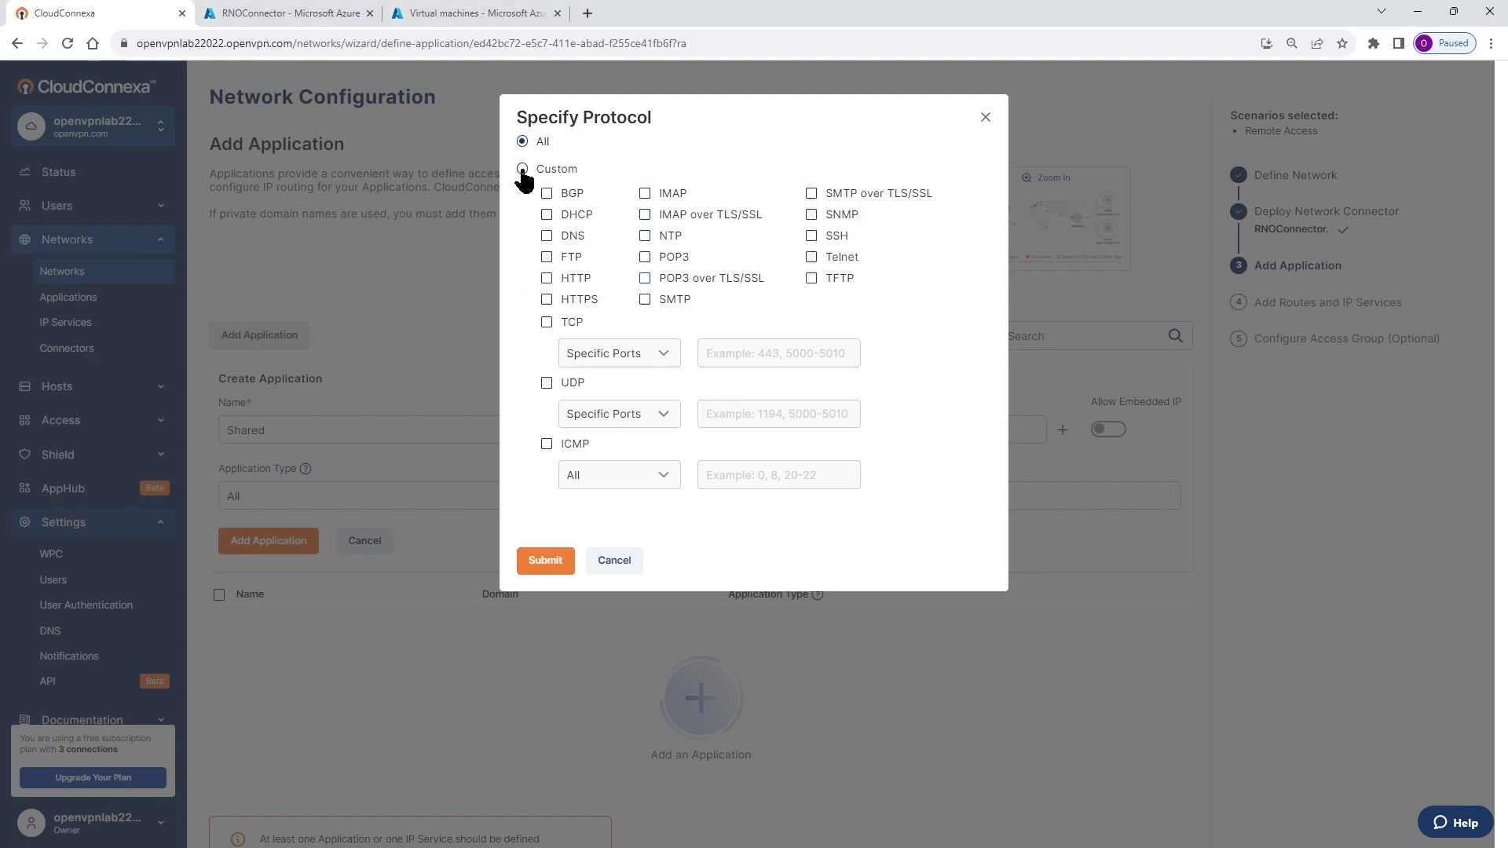
click(545, 322)
click(713, 353)
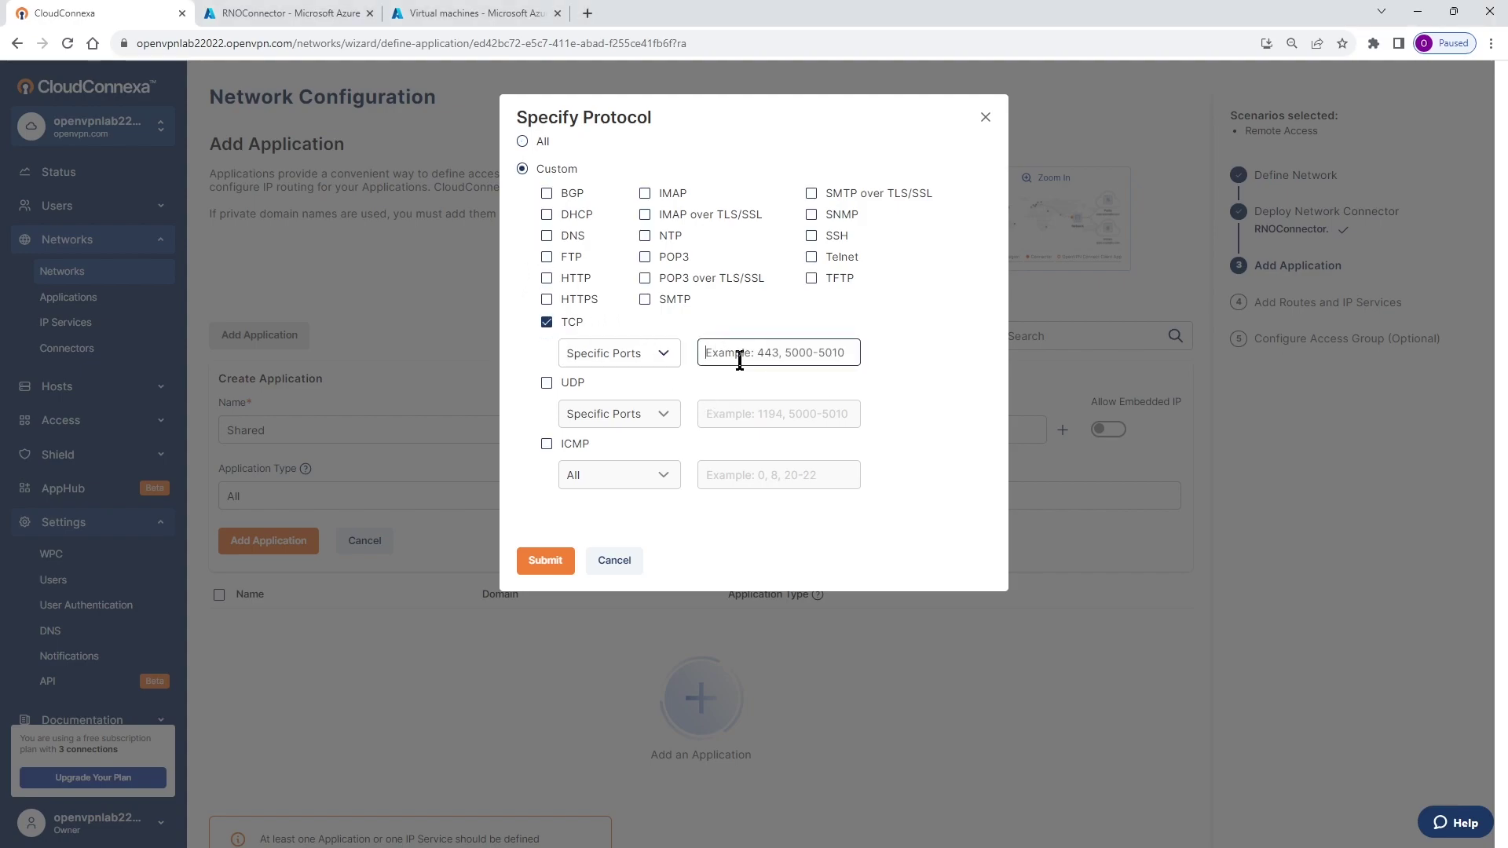
text(139,445)
click(546, 383)
click(723, 414)
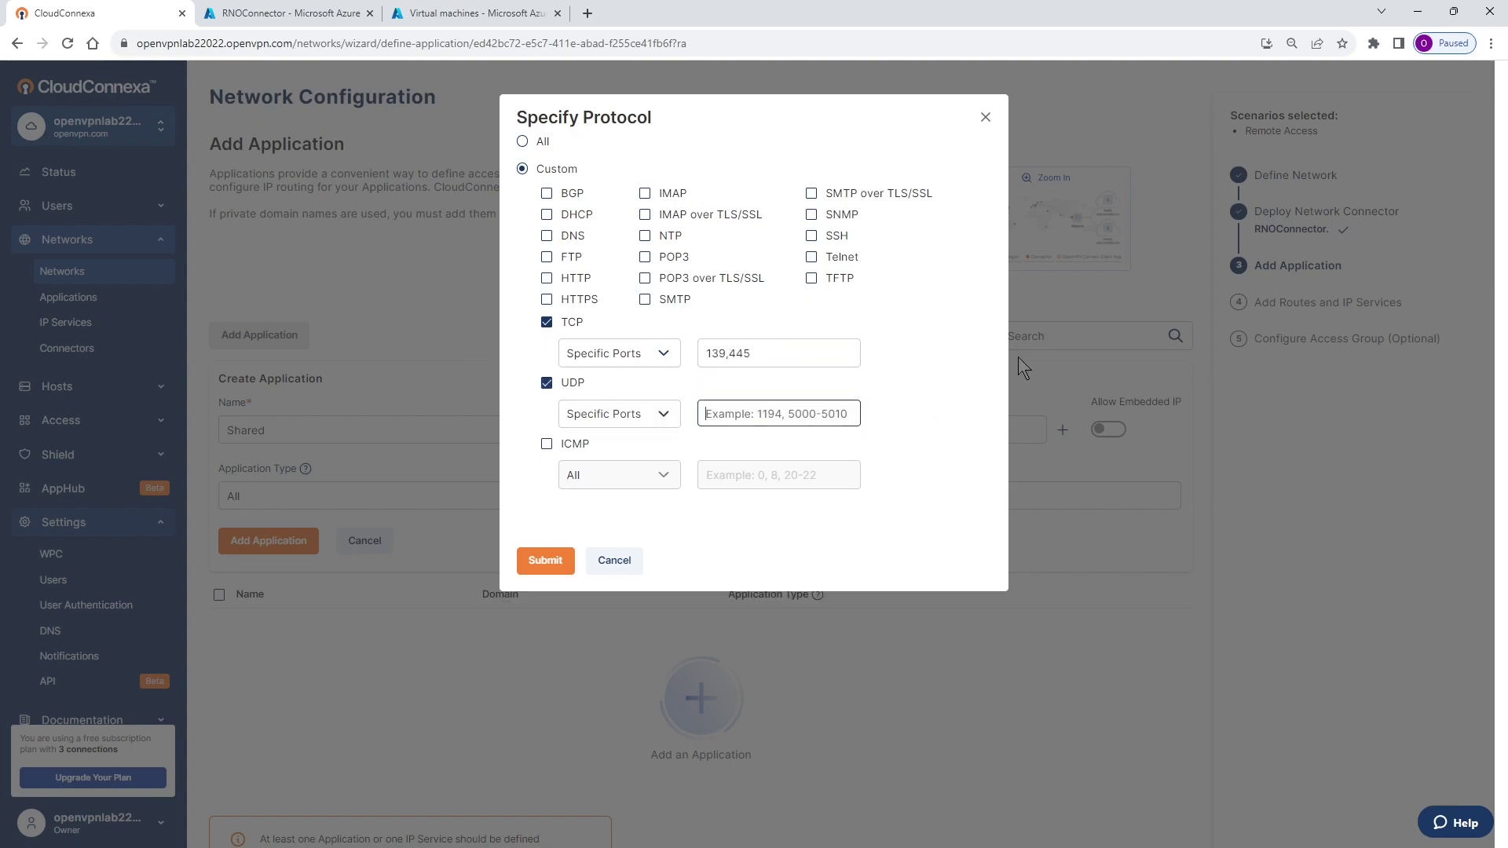
text(137)
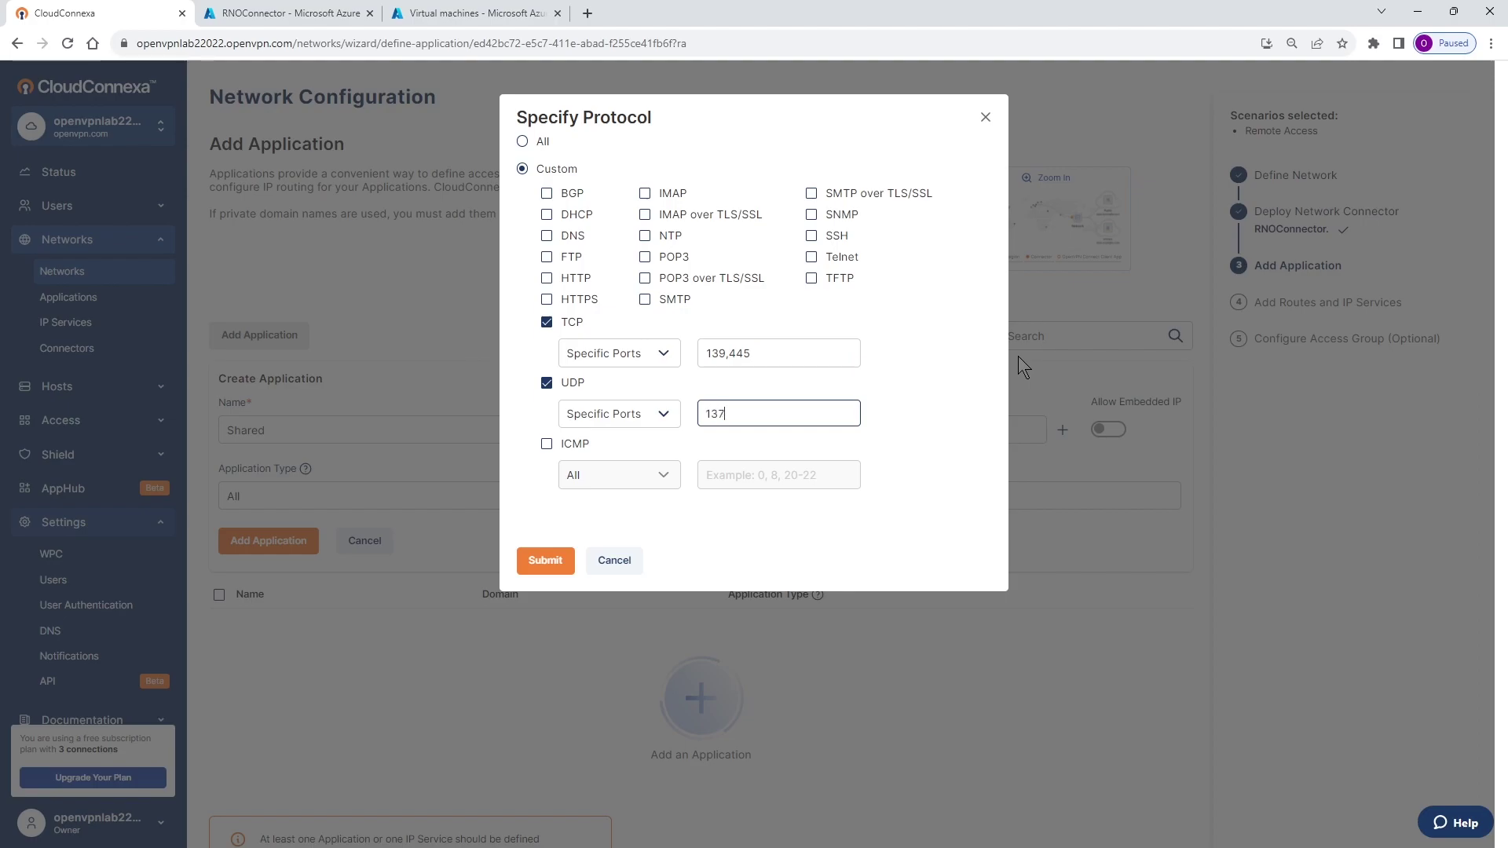
text(,138)
click(542, 560)
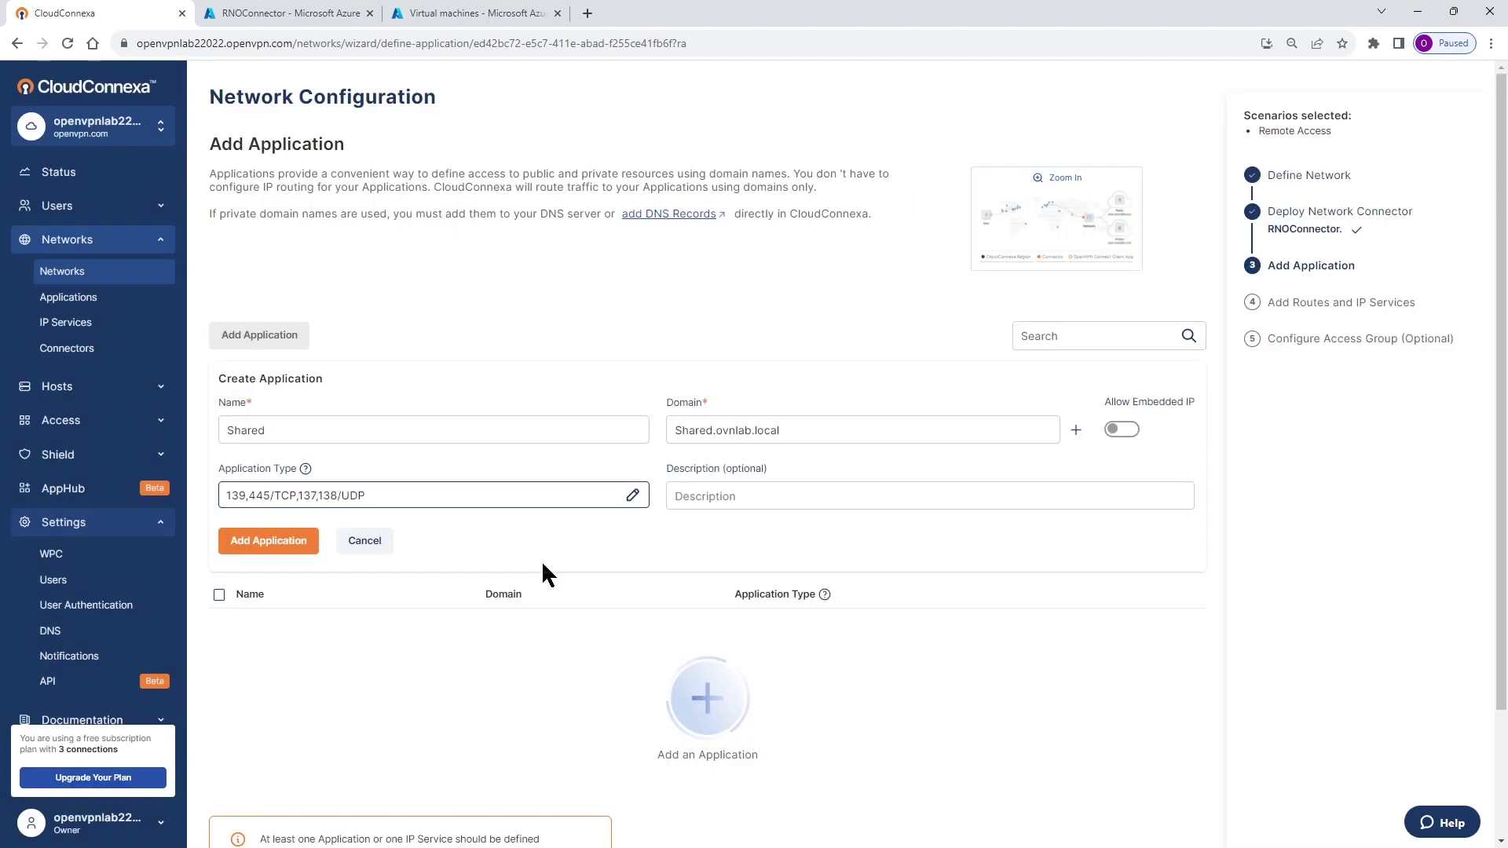
Save the Shared application and advance to Add Routes and IP Services
click(269, 542)
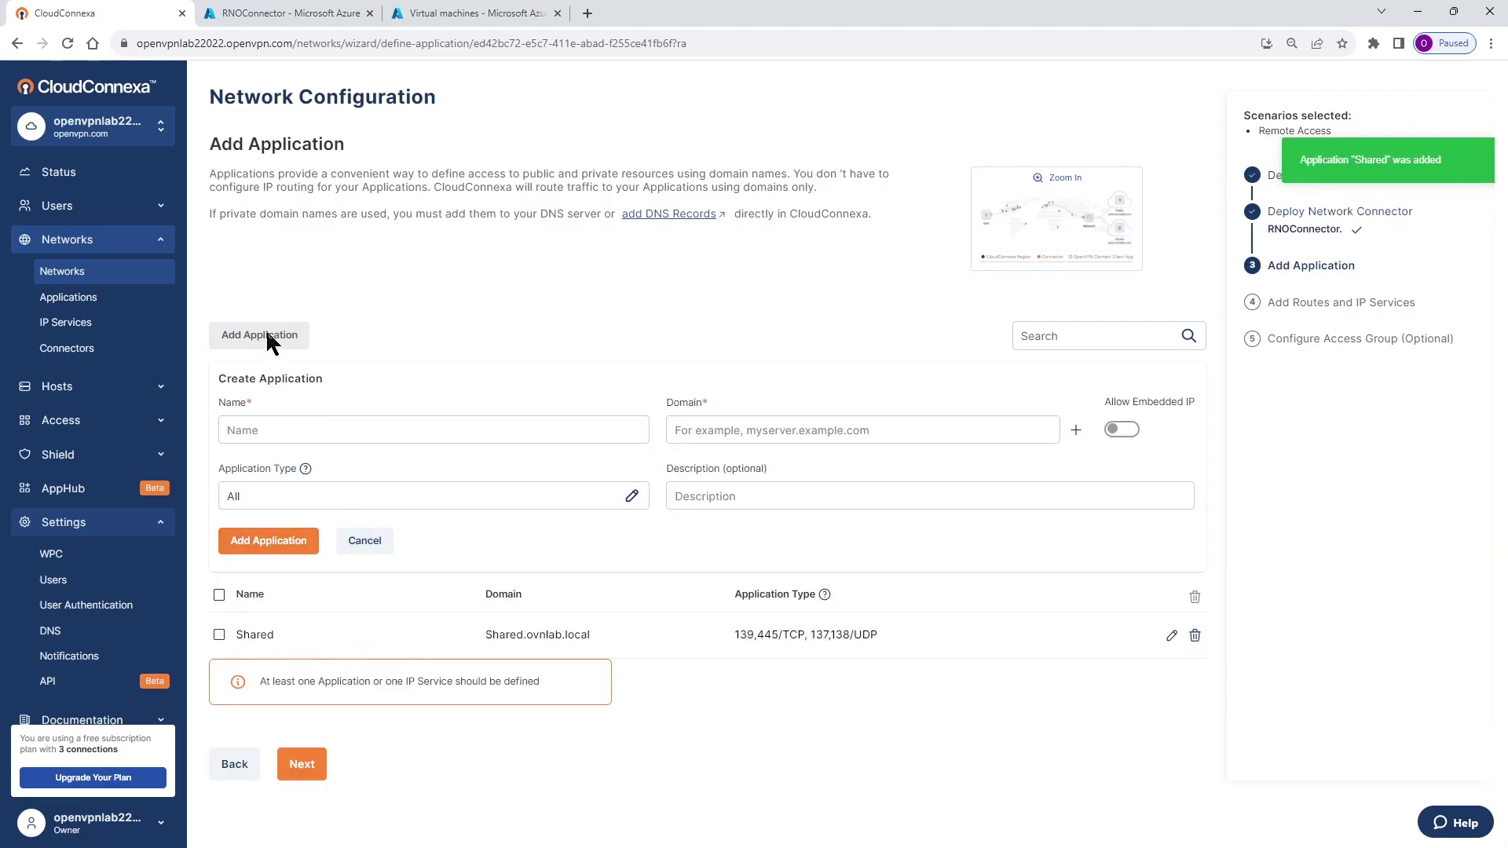
click(249, 430)
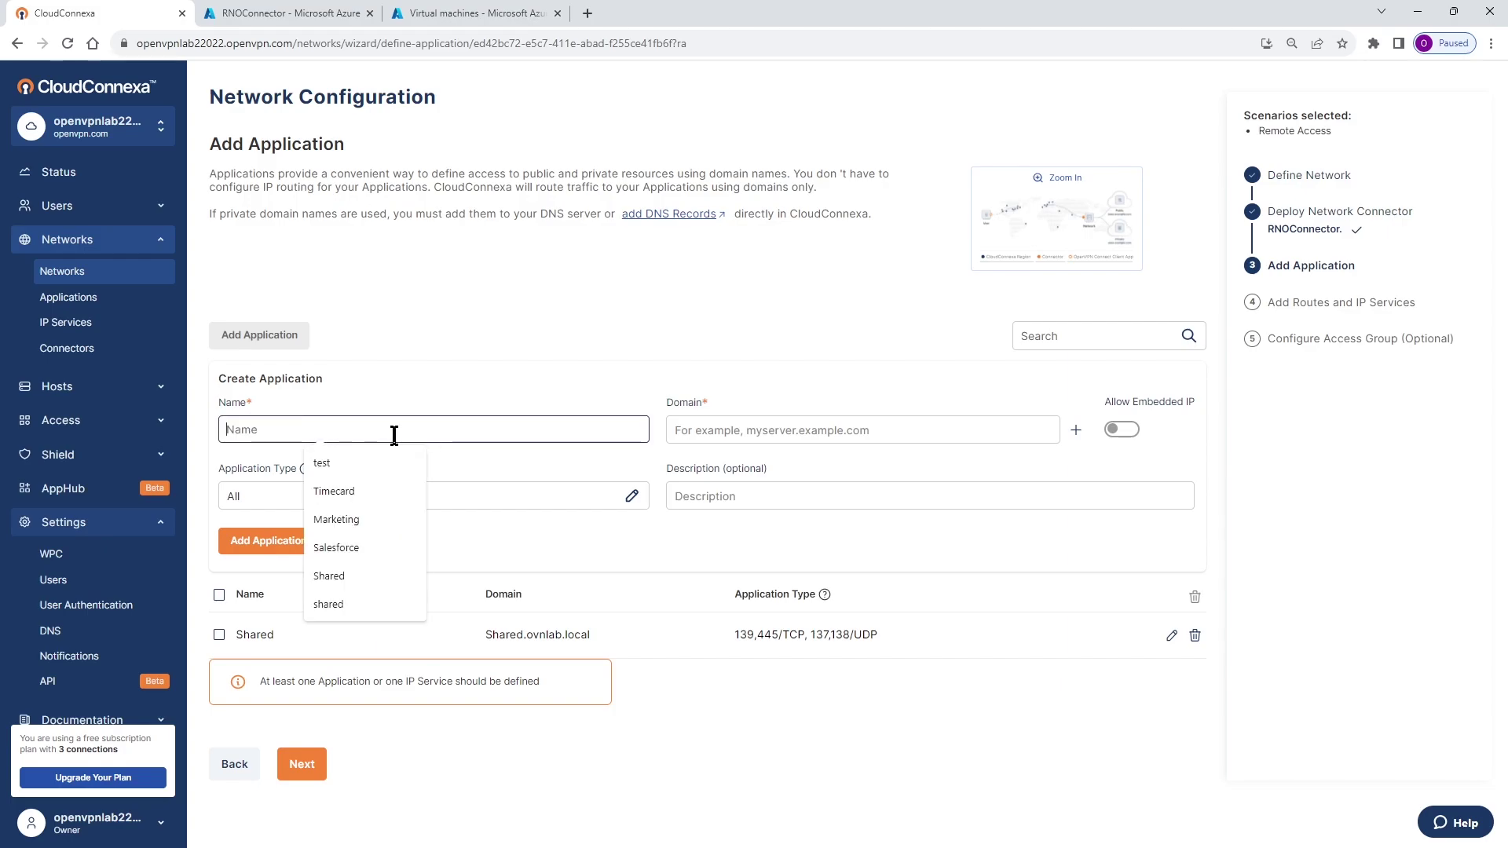
click(746, 715)
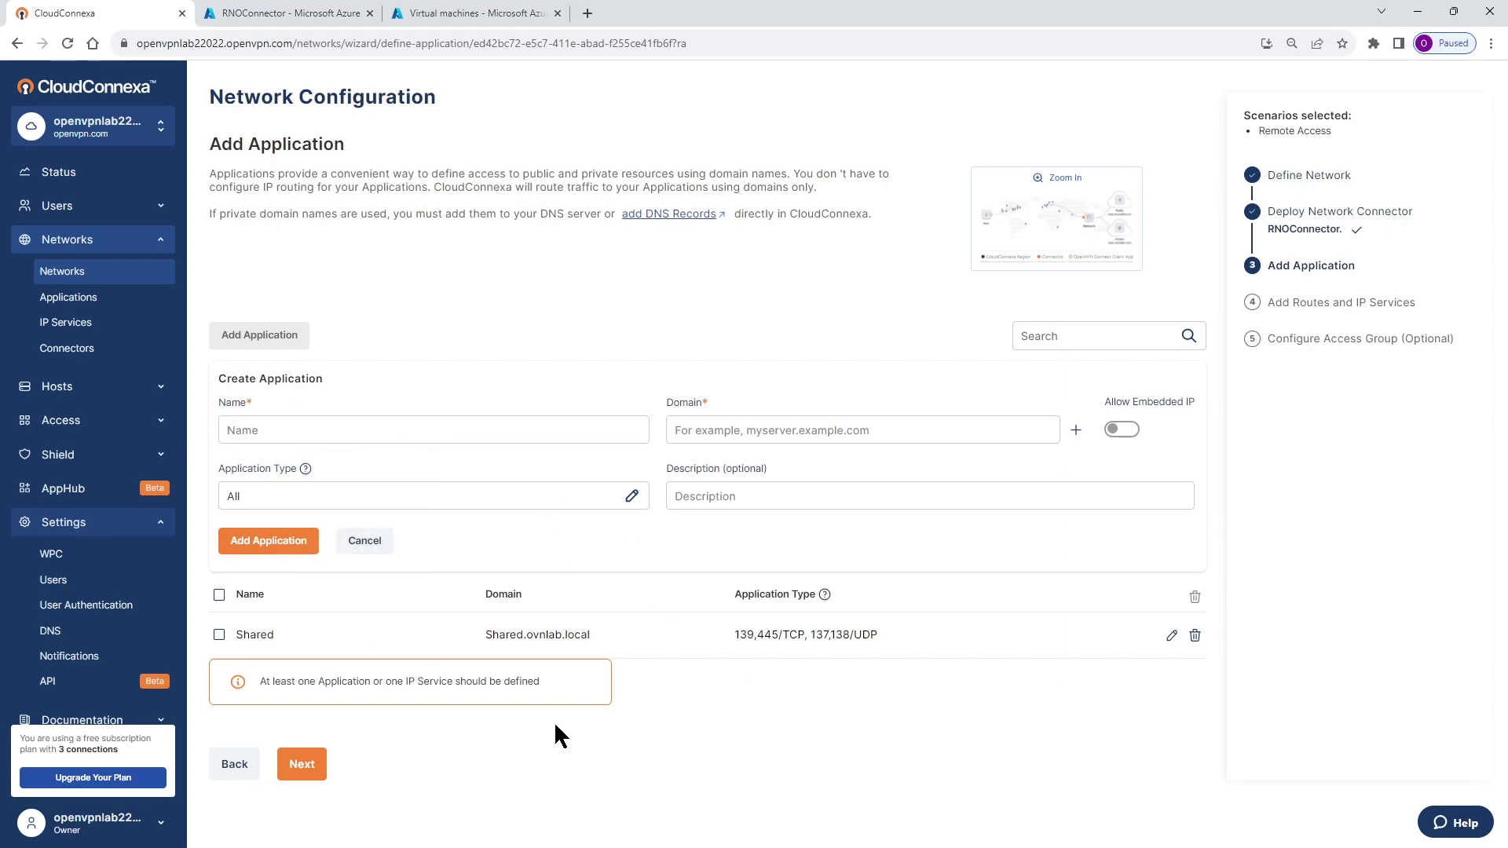
click(304, 765)
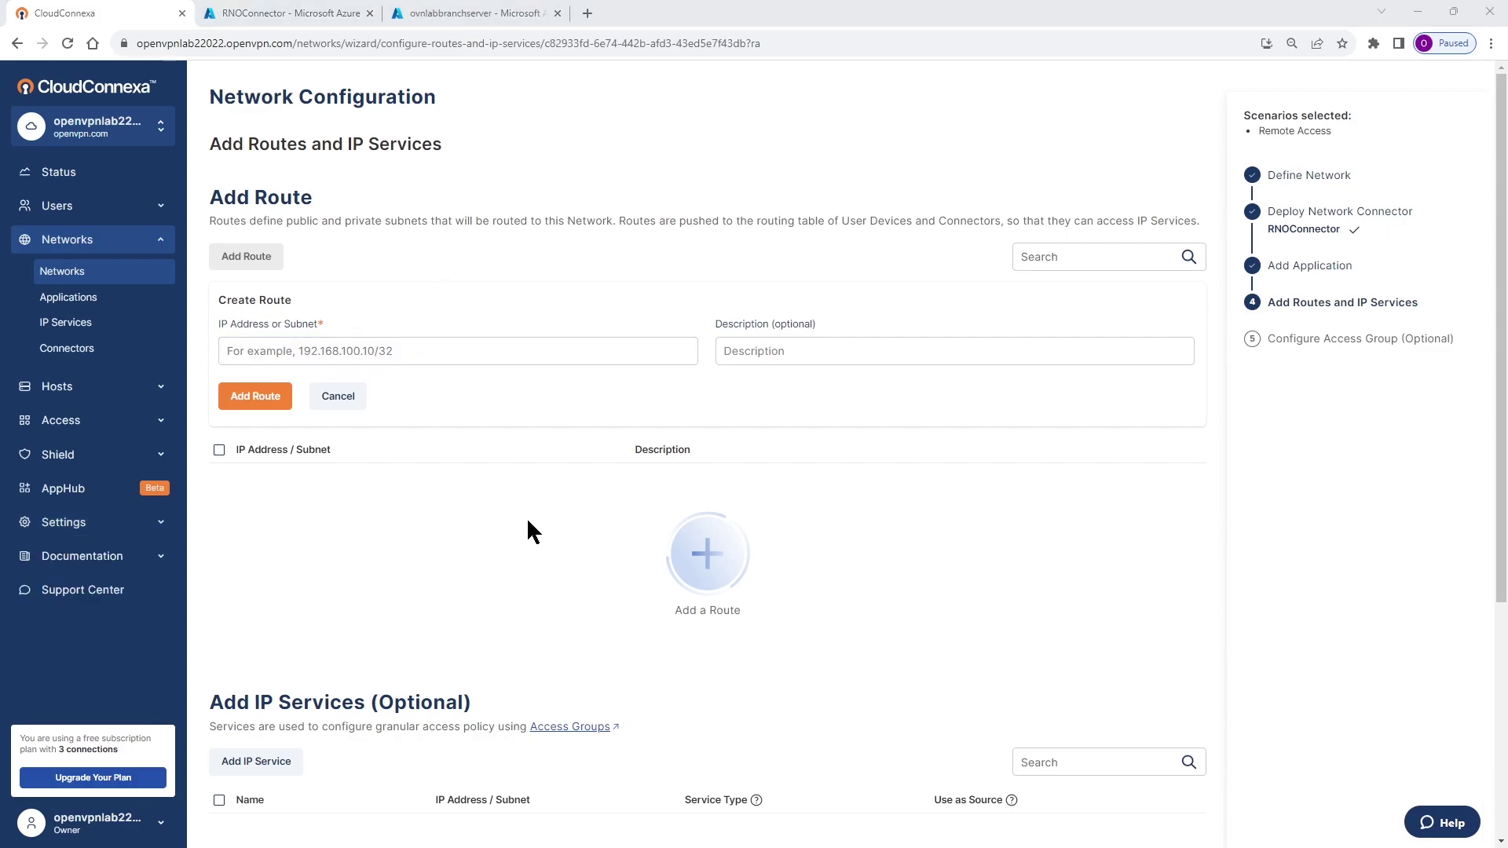
Skip past Add Routes and IP Services and the Access Group step to finish the RNONet wizard
scroll(527, 531, down, 4)
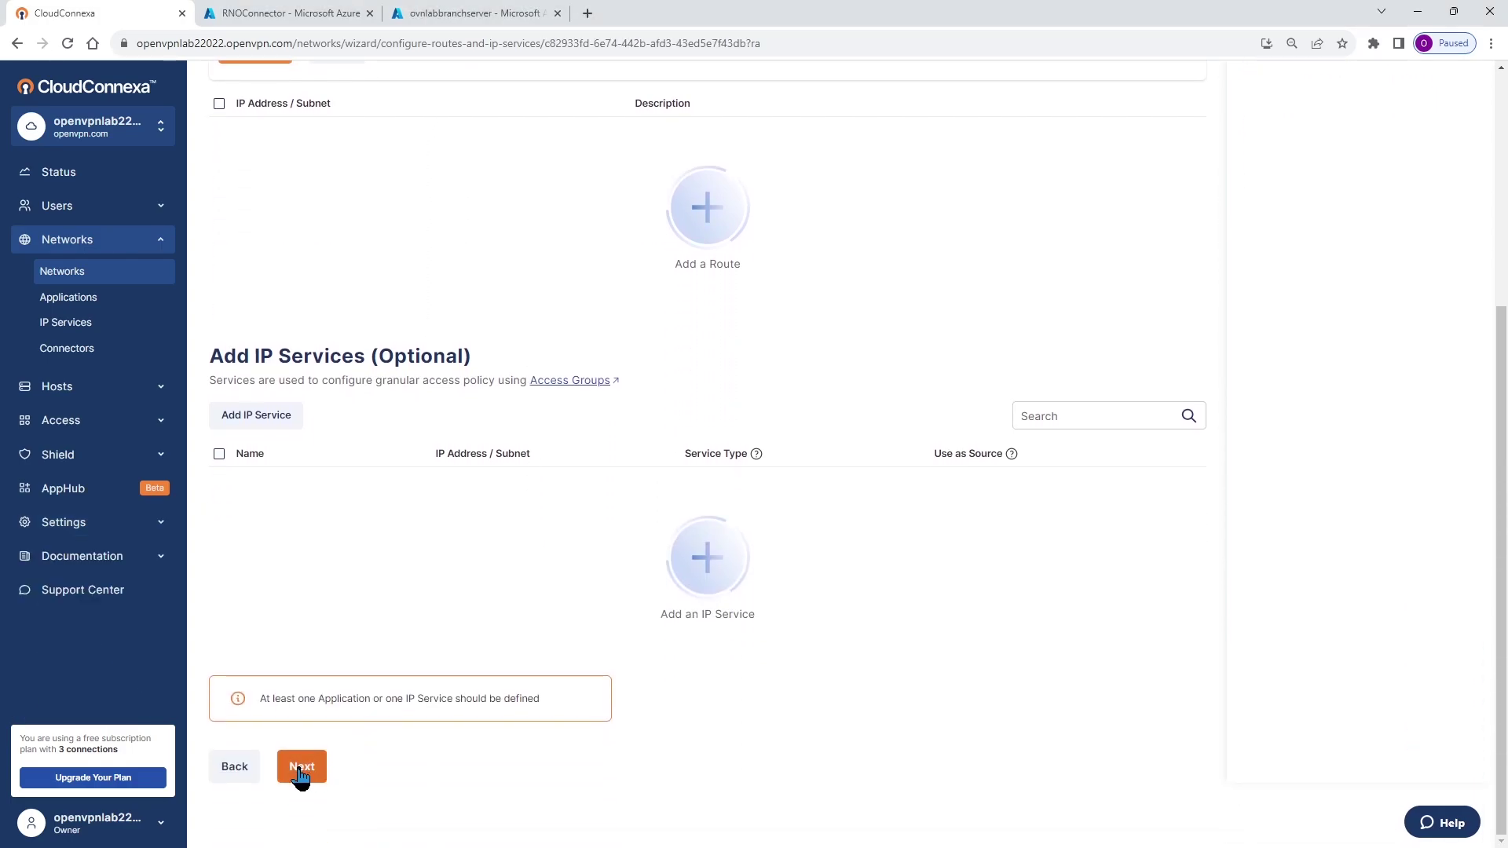
click(302, 767)
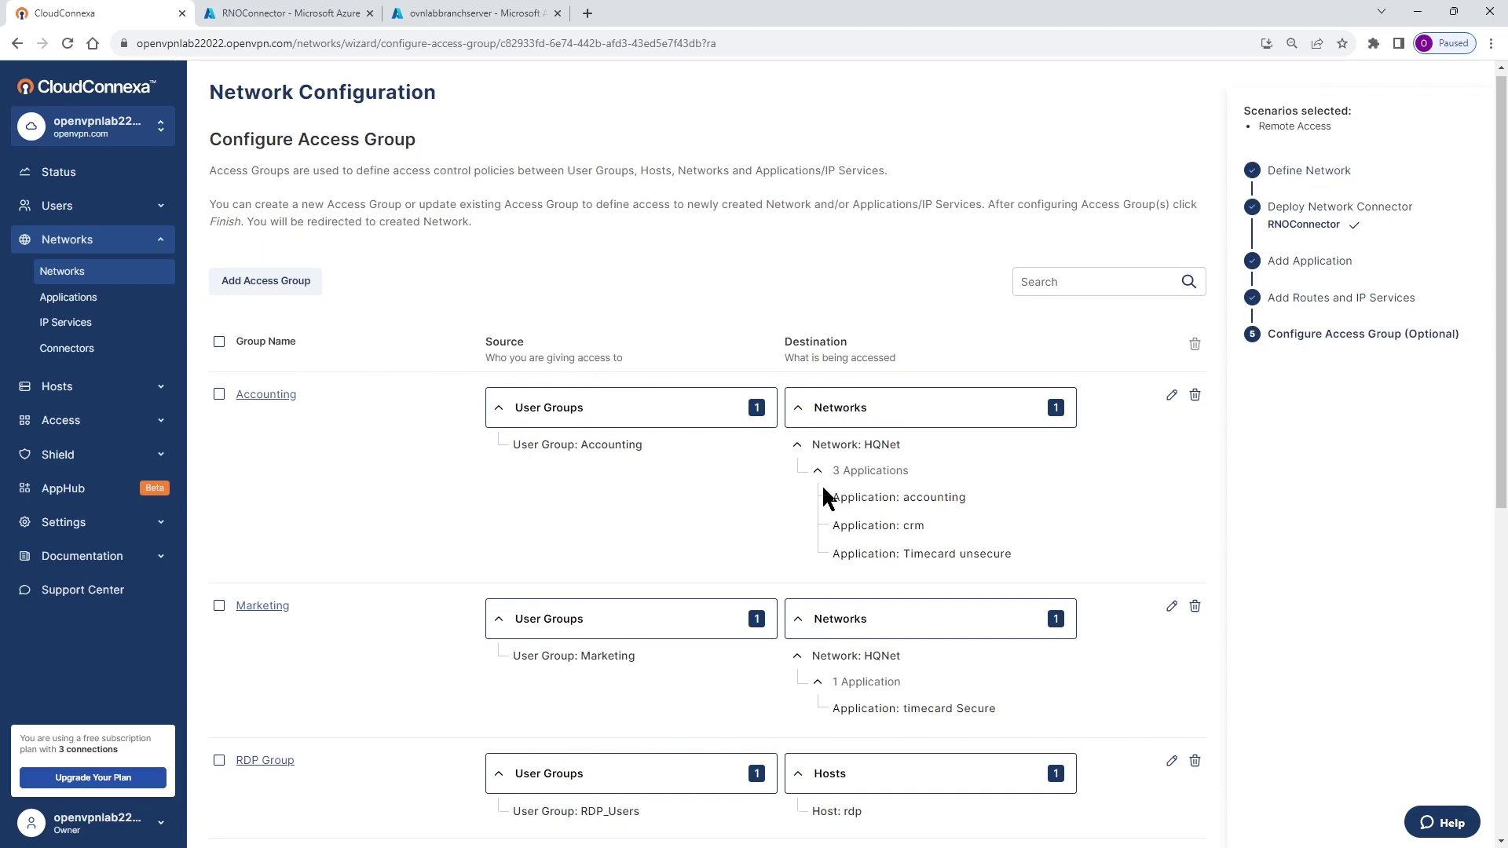
scroll(876, 495, down, 8)
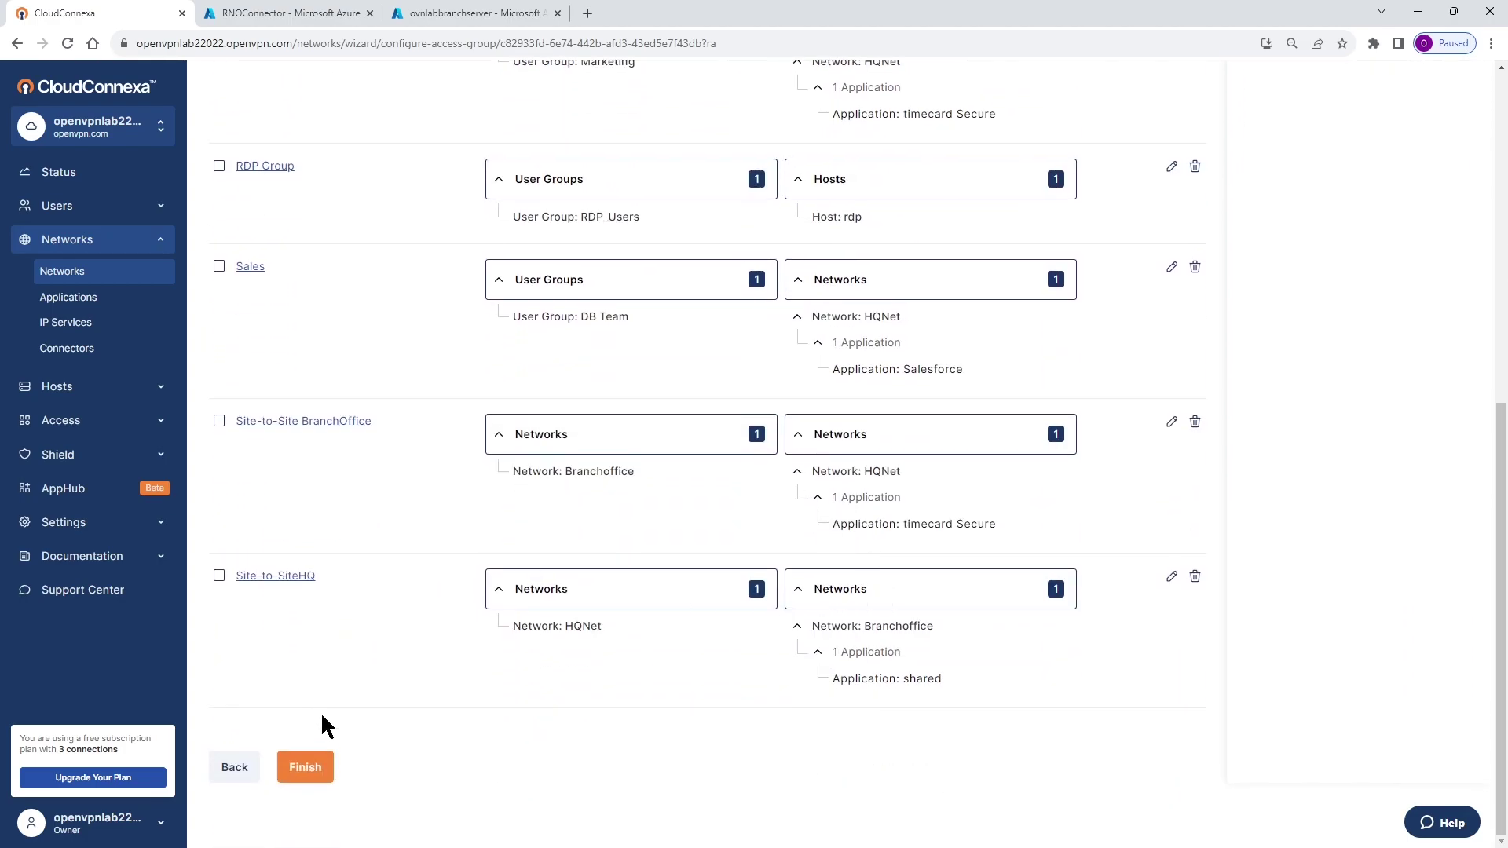
click(307, 770)
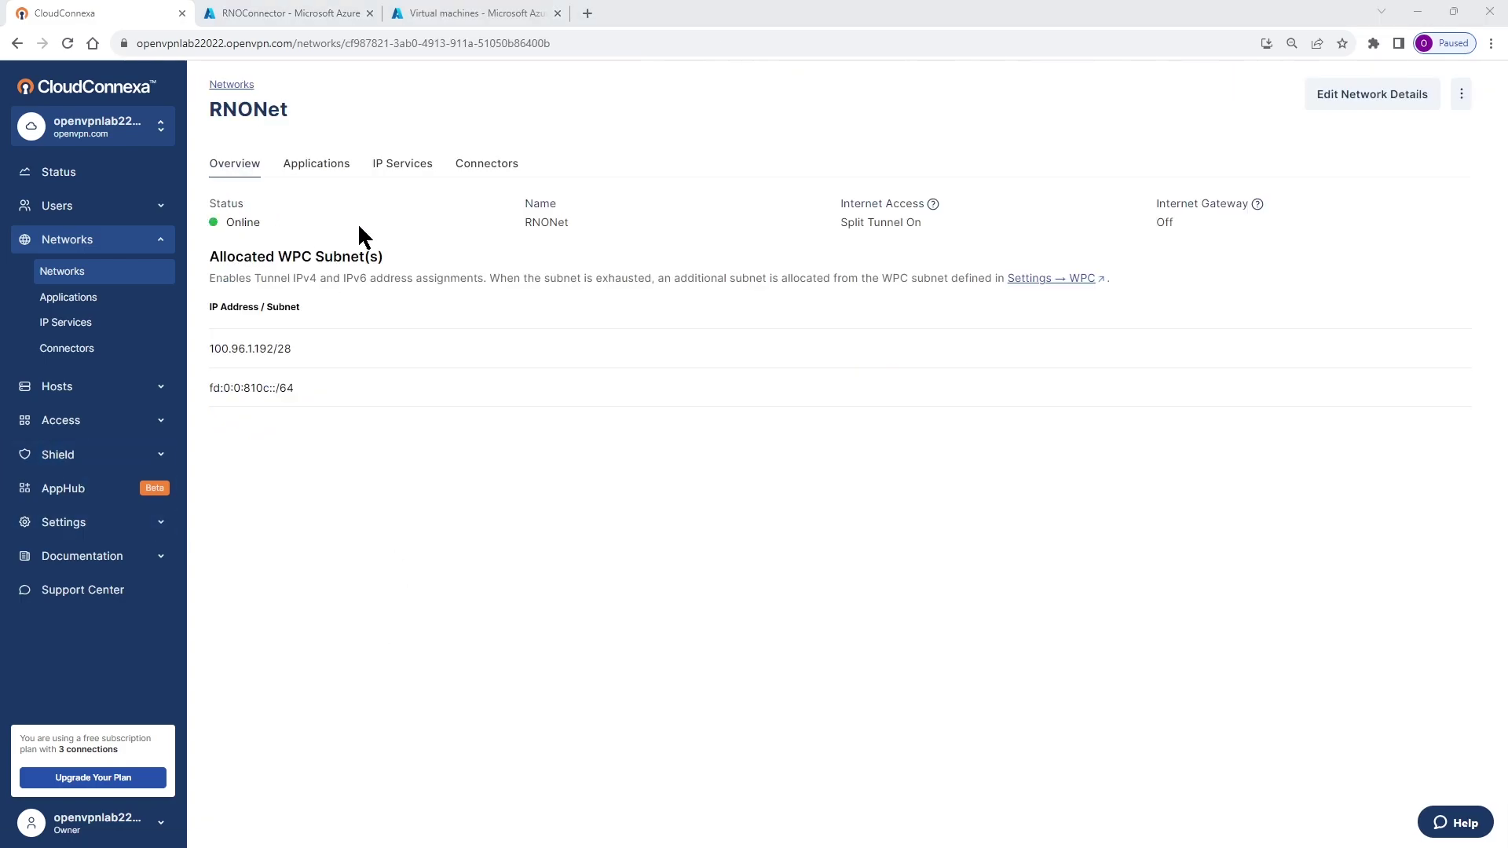
Review RNONet's Connectors and Applications tabs, then bring up the Settings > DNS Records list
click(482, 171)
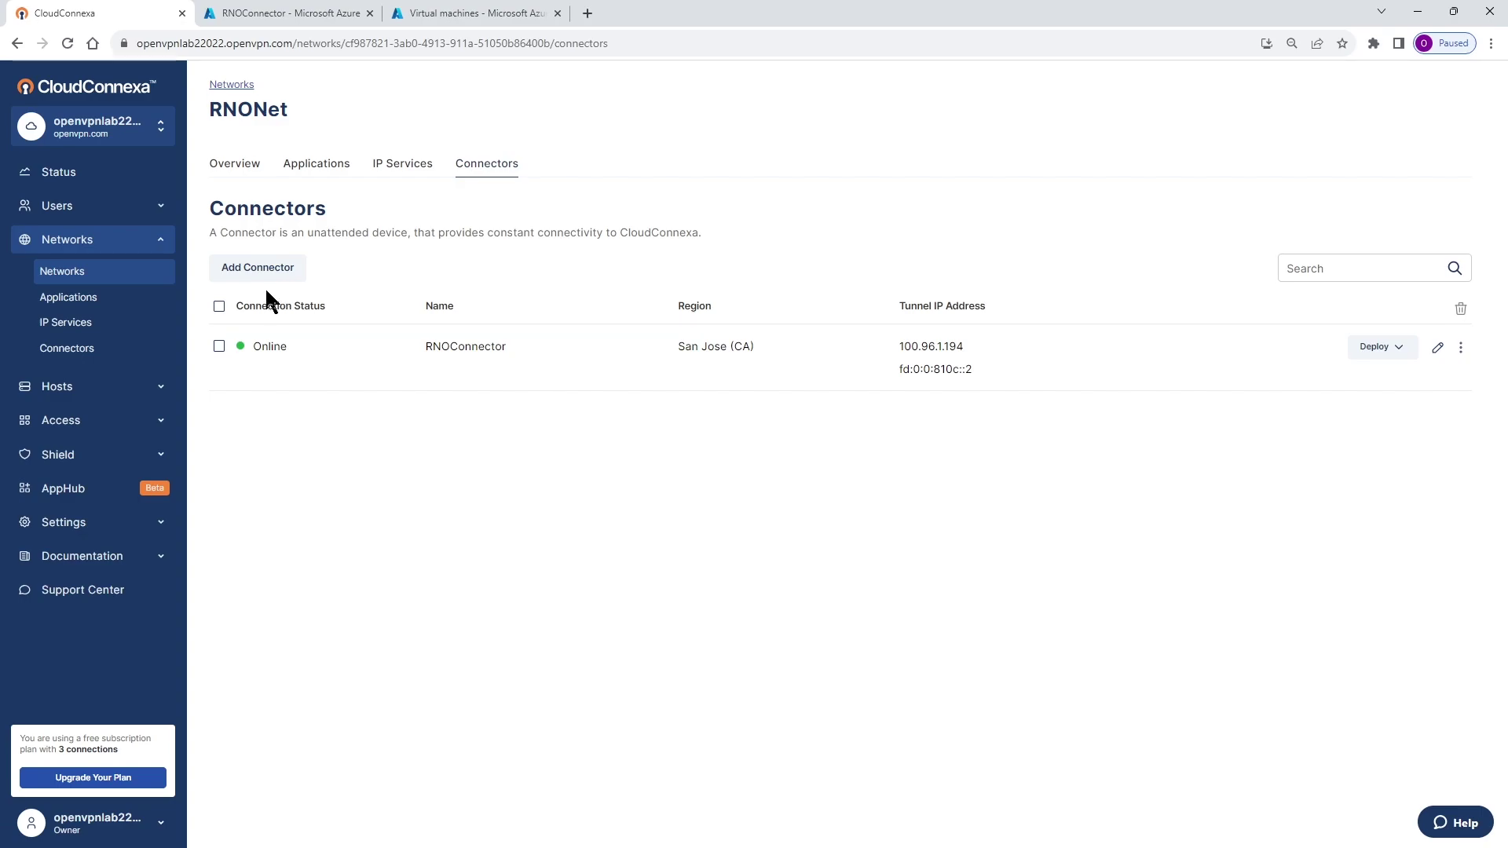
click(313, 165)
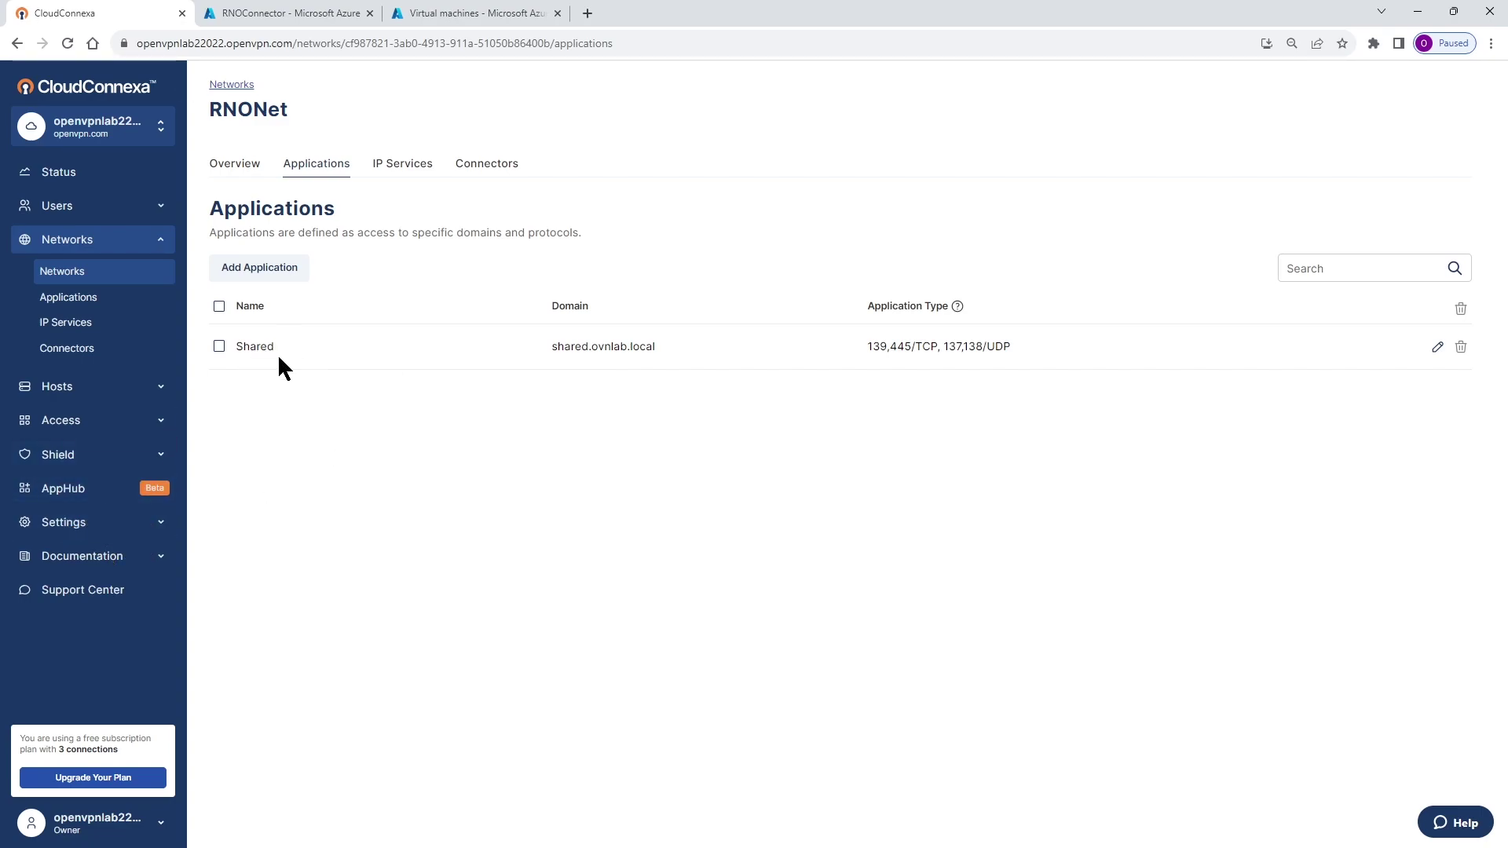
mouse_move(620, 360)
click(156, 523)
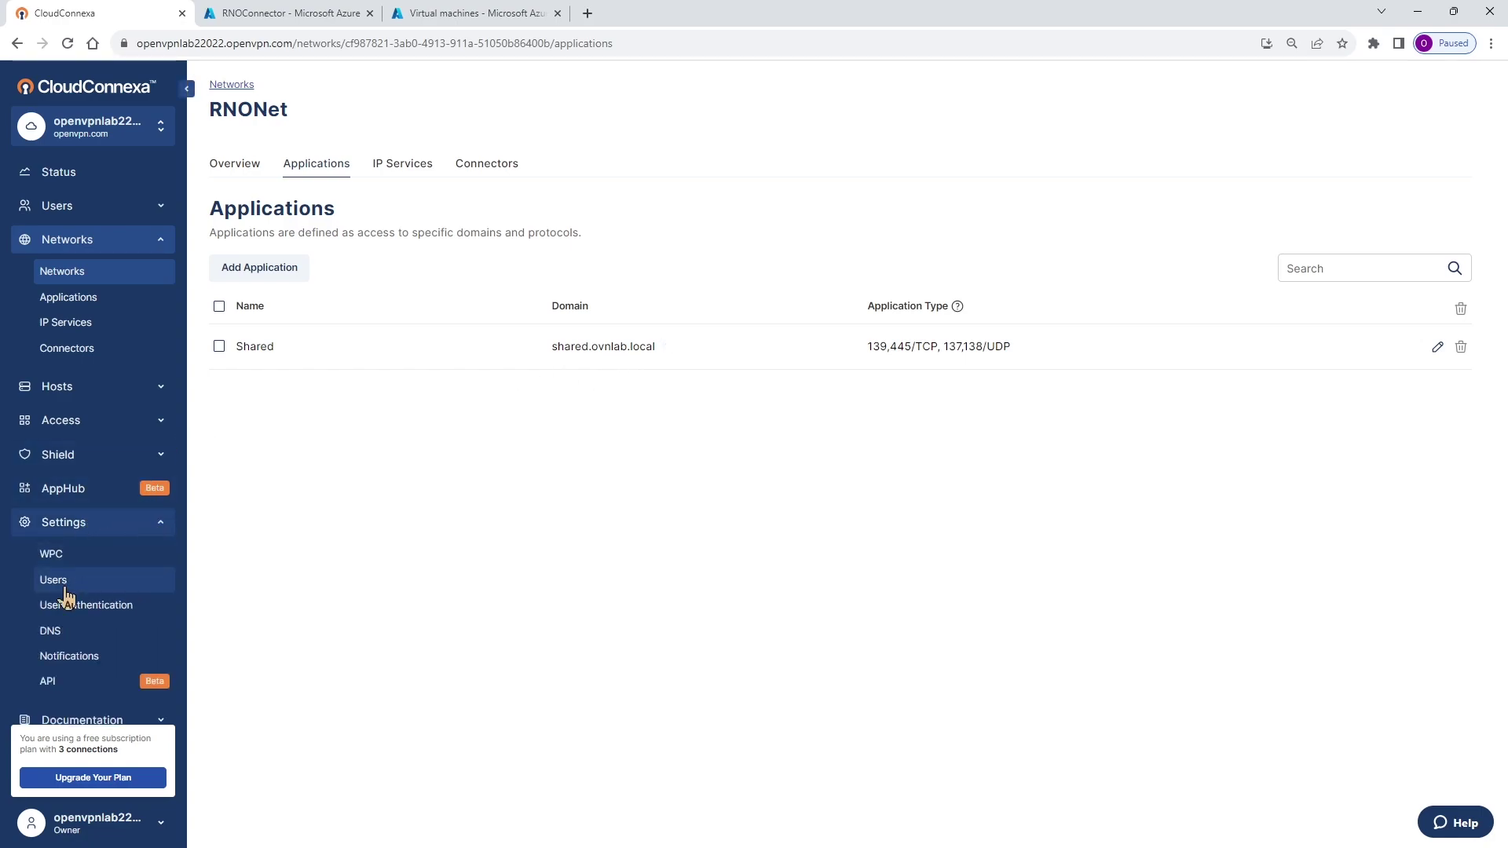
click(45, 638)
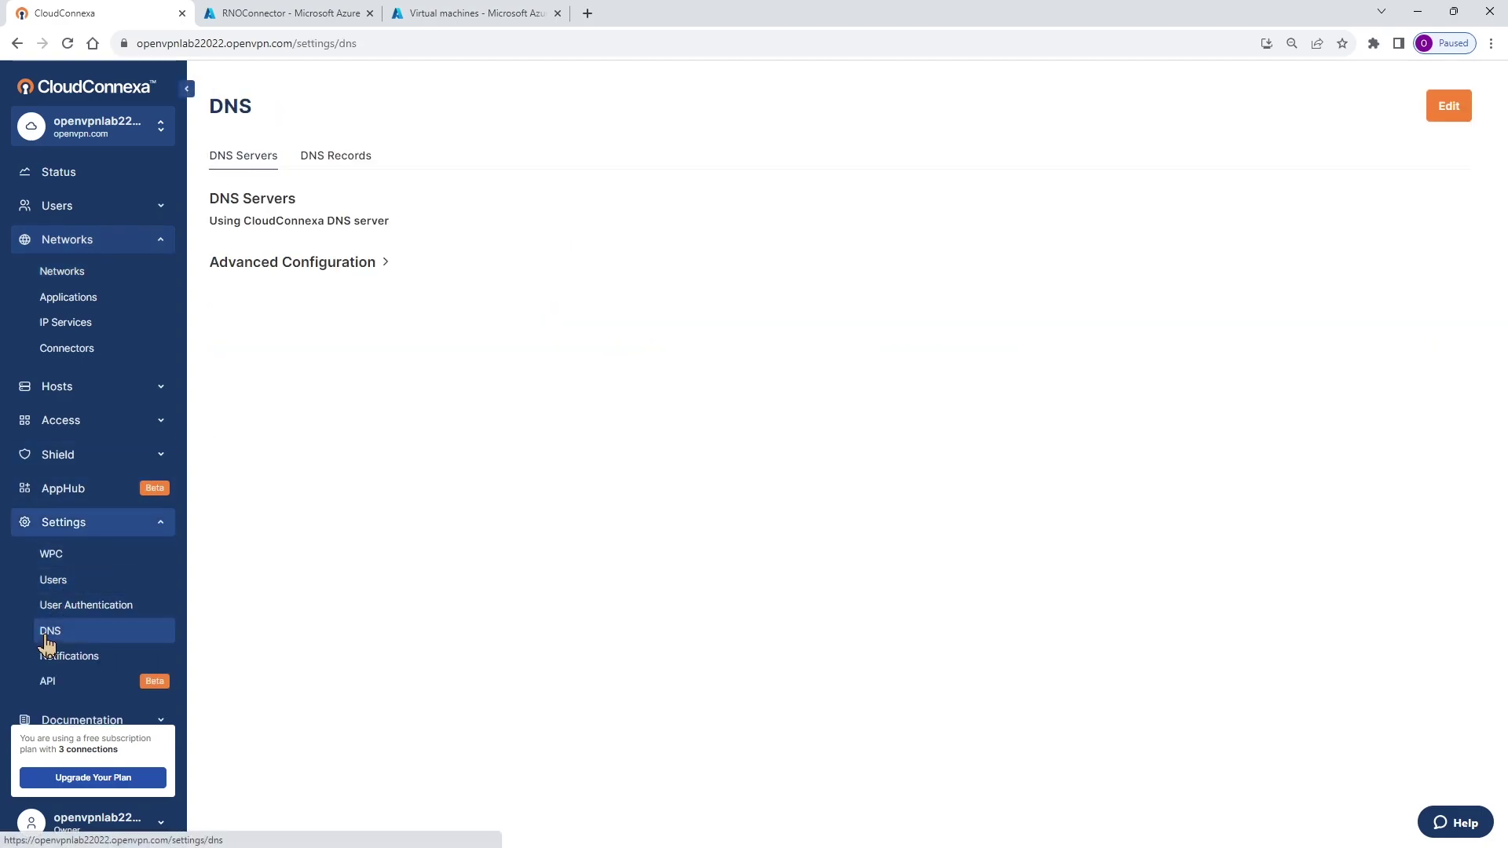
click(340, 157)
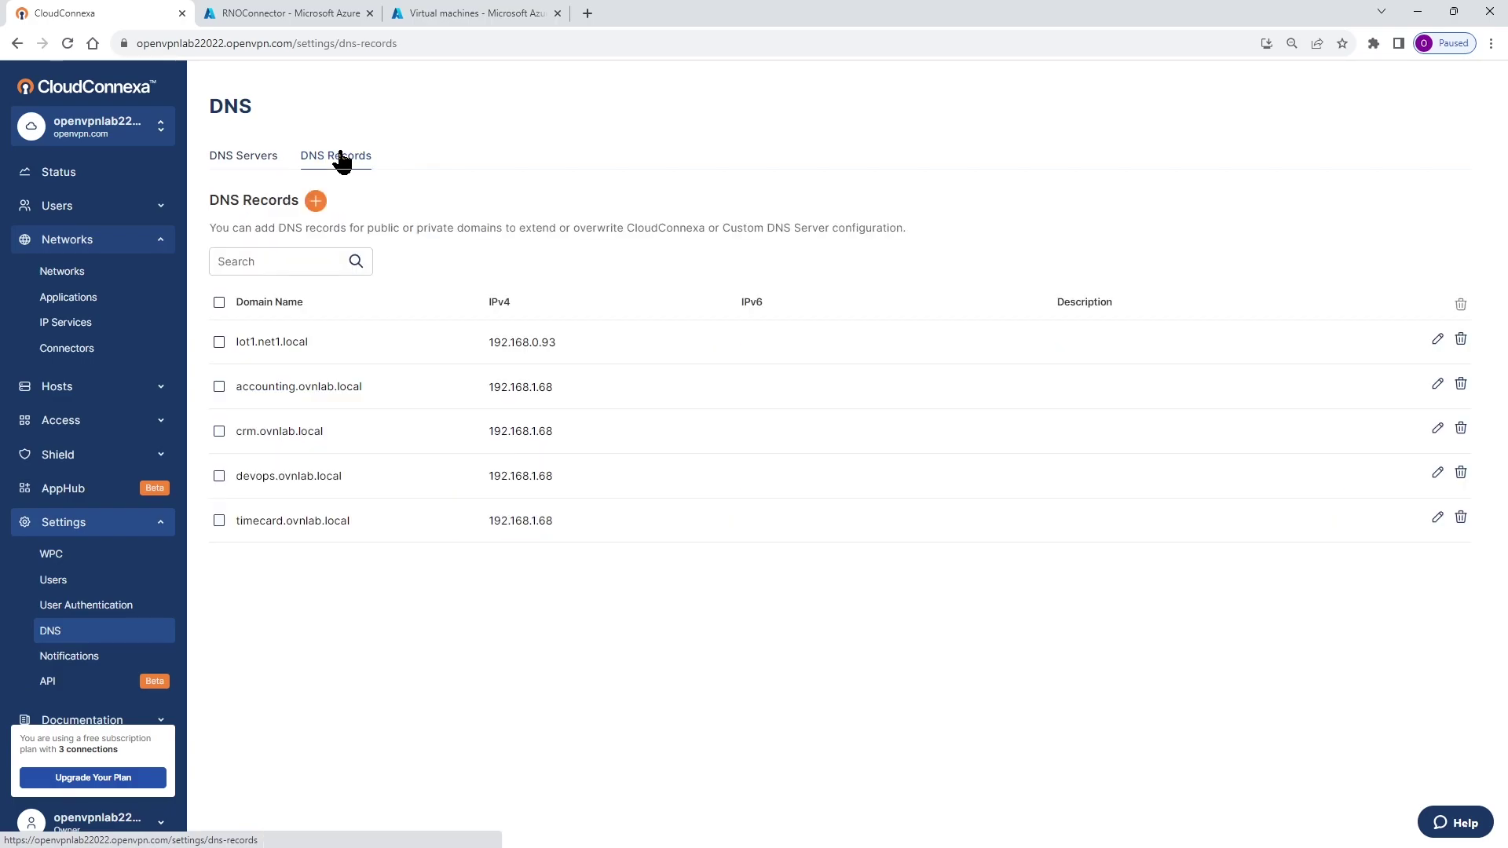
In Azure, look up the ovnlabbranchserver VM and select its private IP 10.17.0.7
click(464, 14)
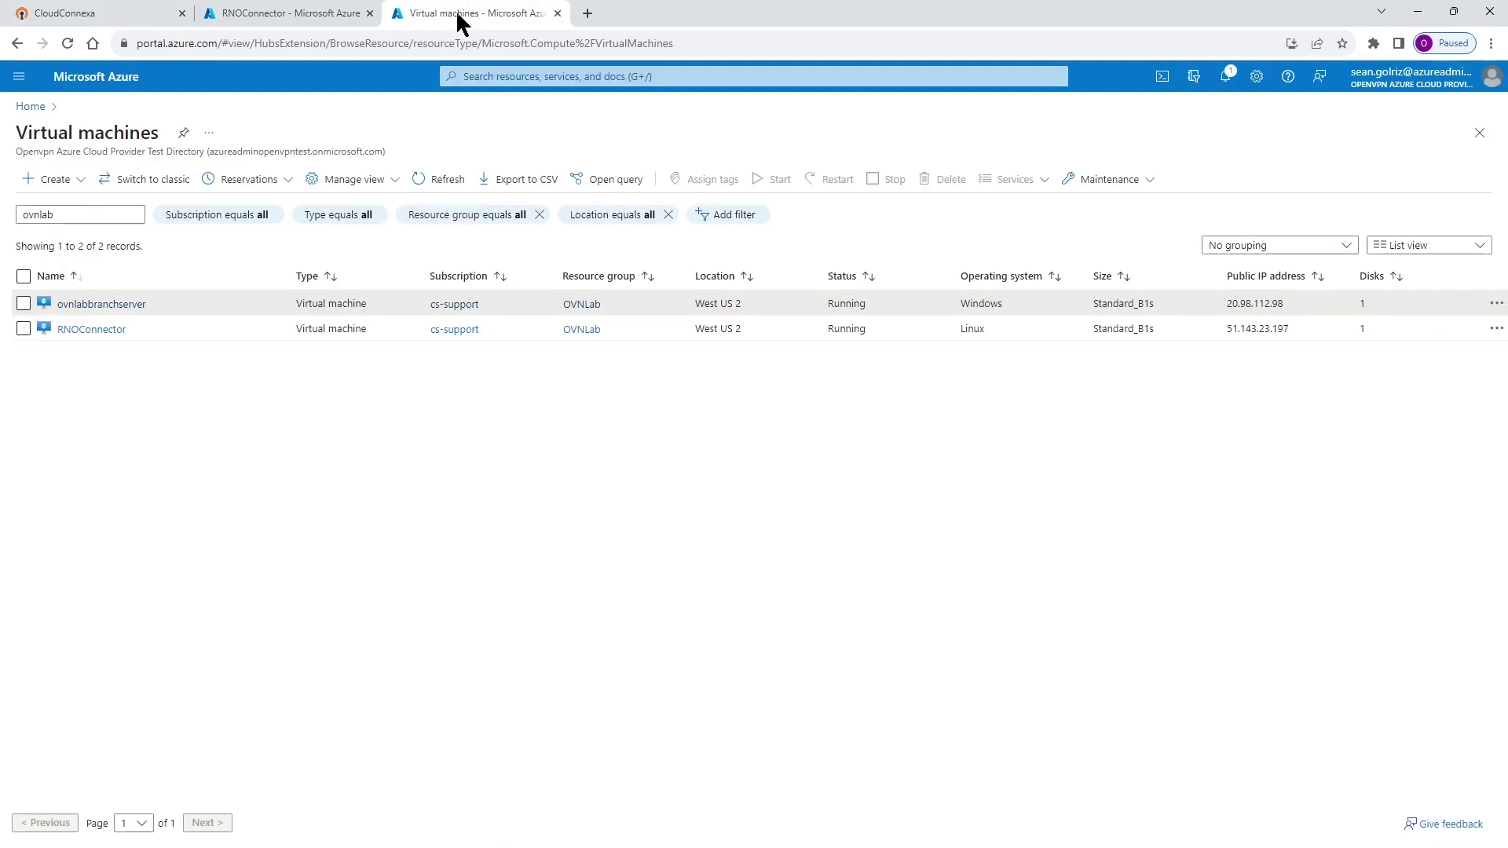
click(100, 304)
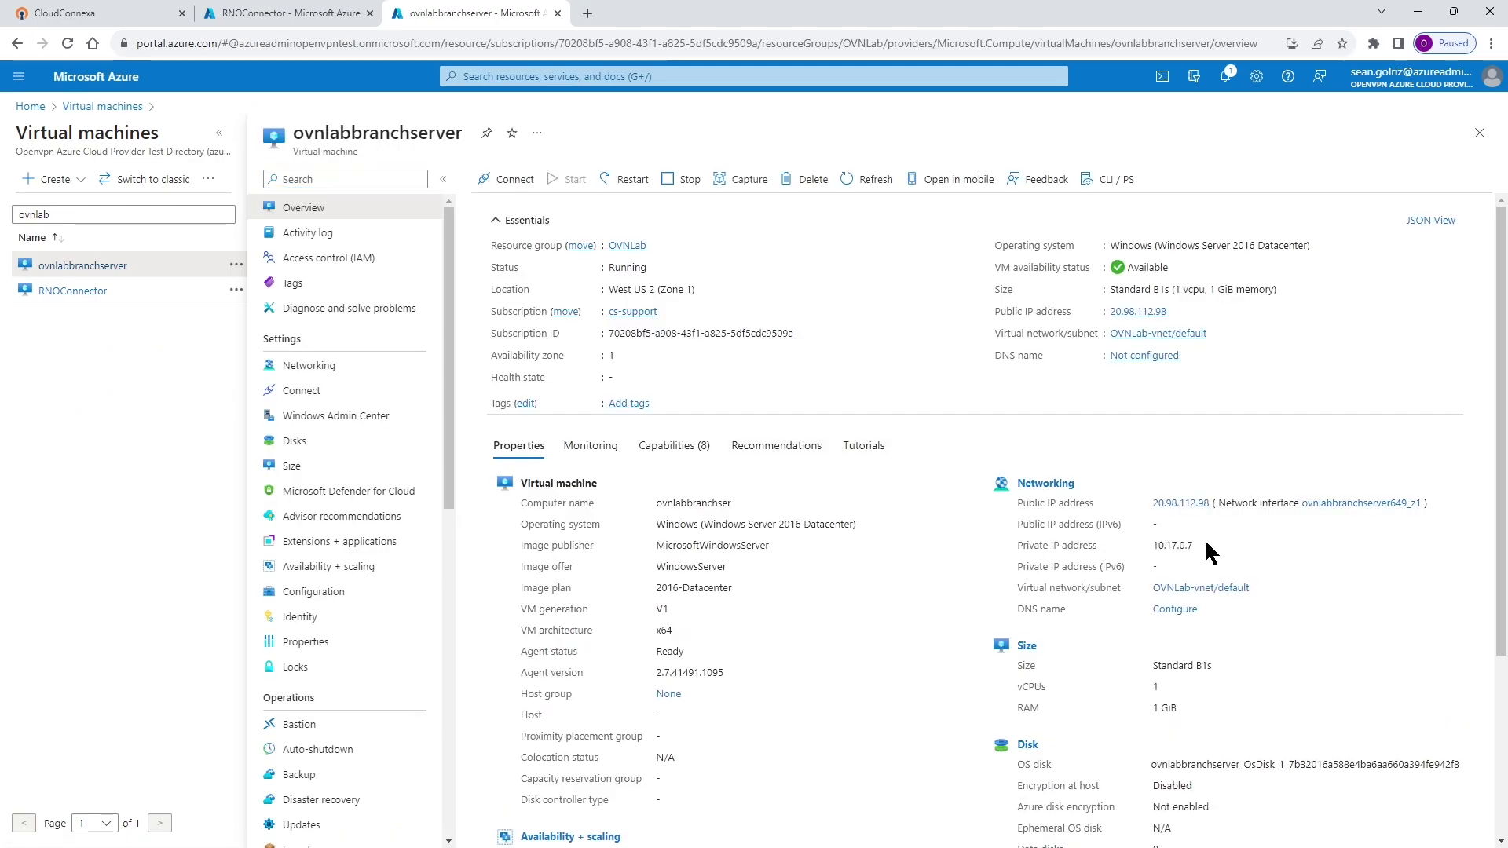
drag(1204, 542, 1152, 544)
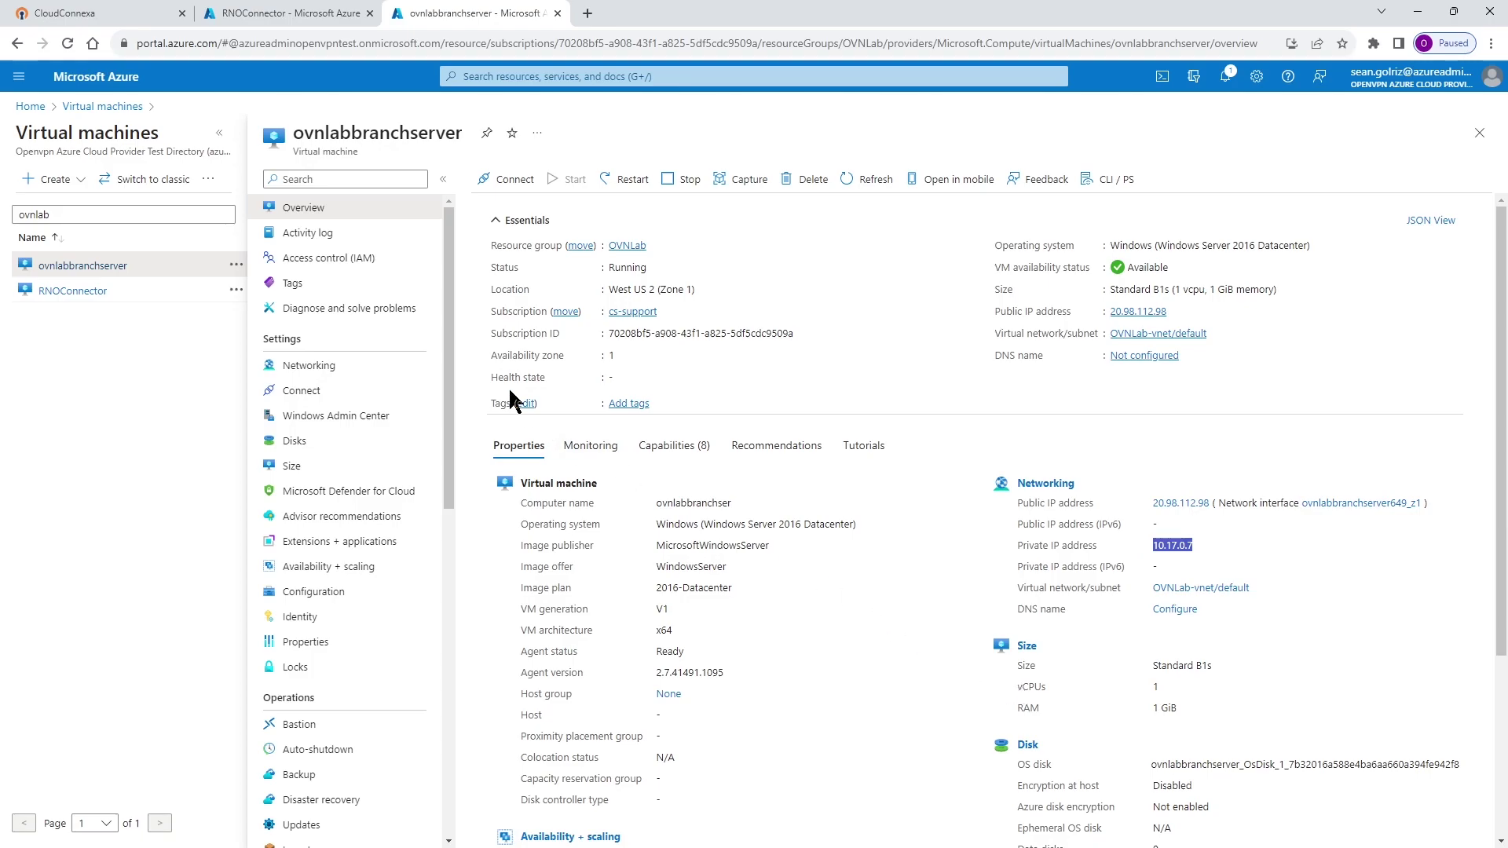
Add a DNS record mapping shared.ovnlab.local to IPv4 10.17.0.7
click(118, 13)
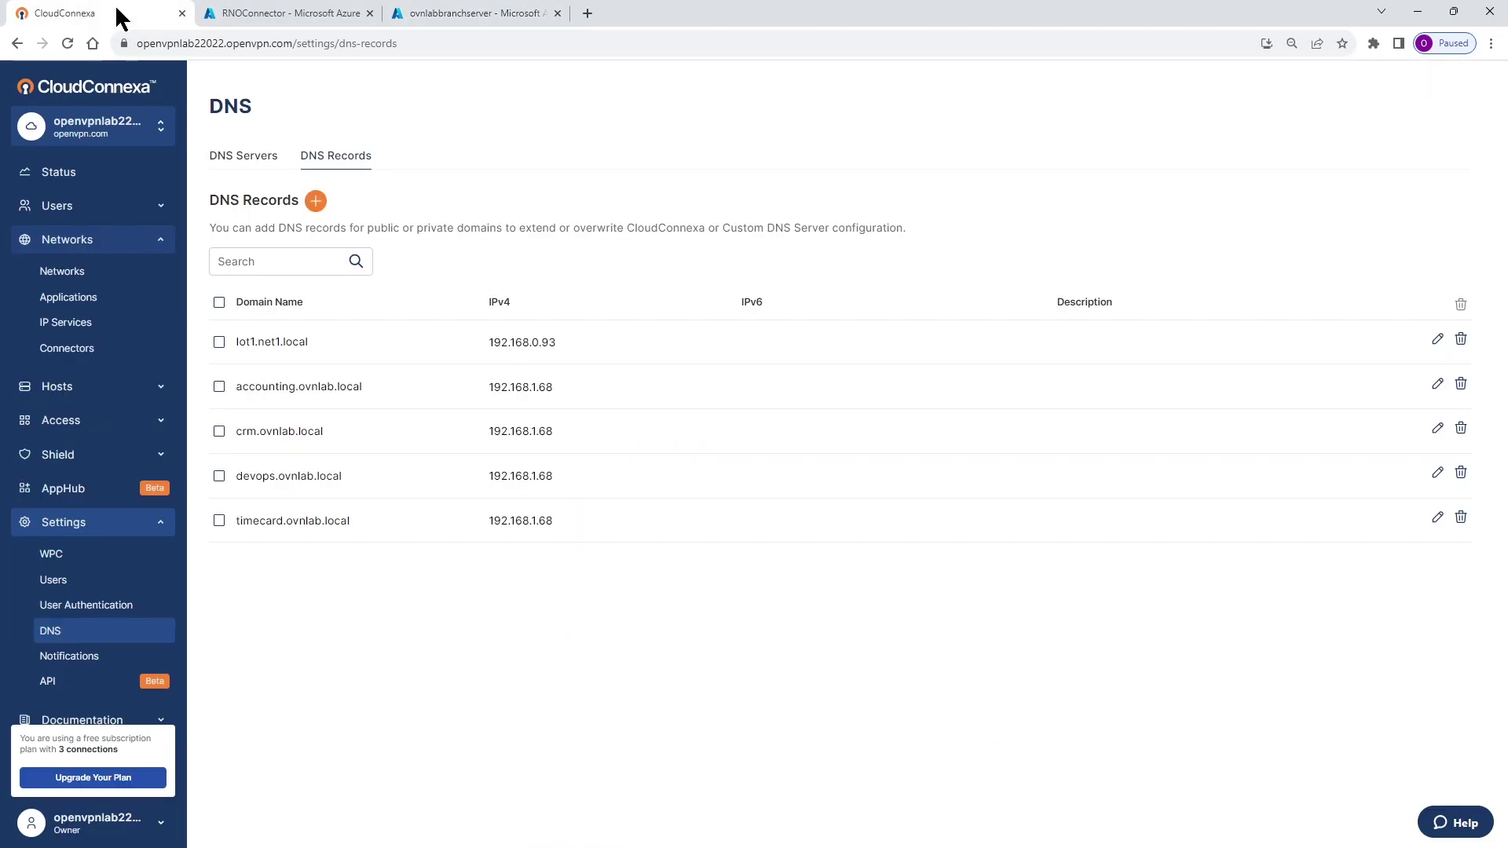
click(316, 201)
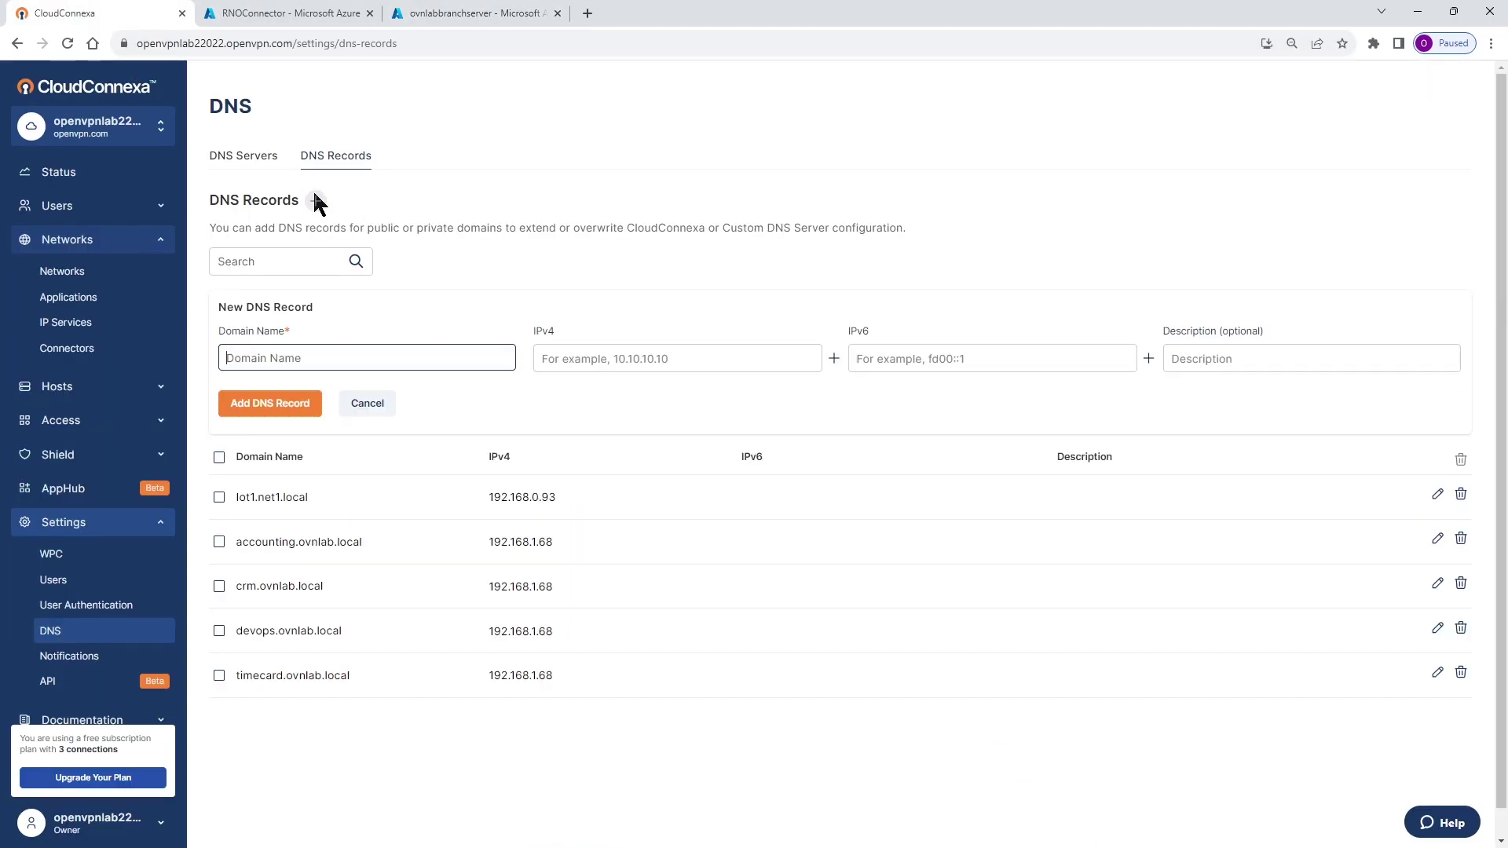
click(284, 359)
text(sajre)
key(BackSpace)
key(BackSpace)
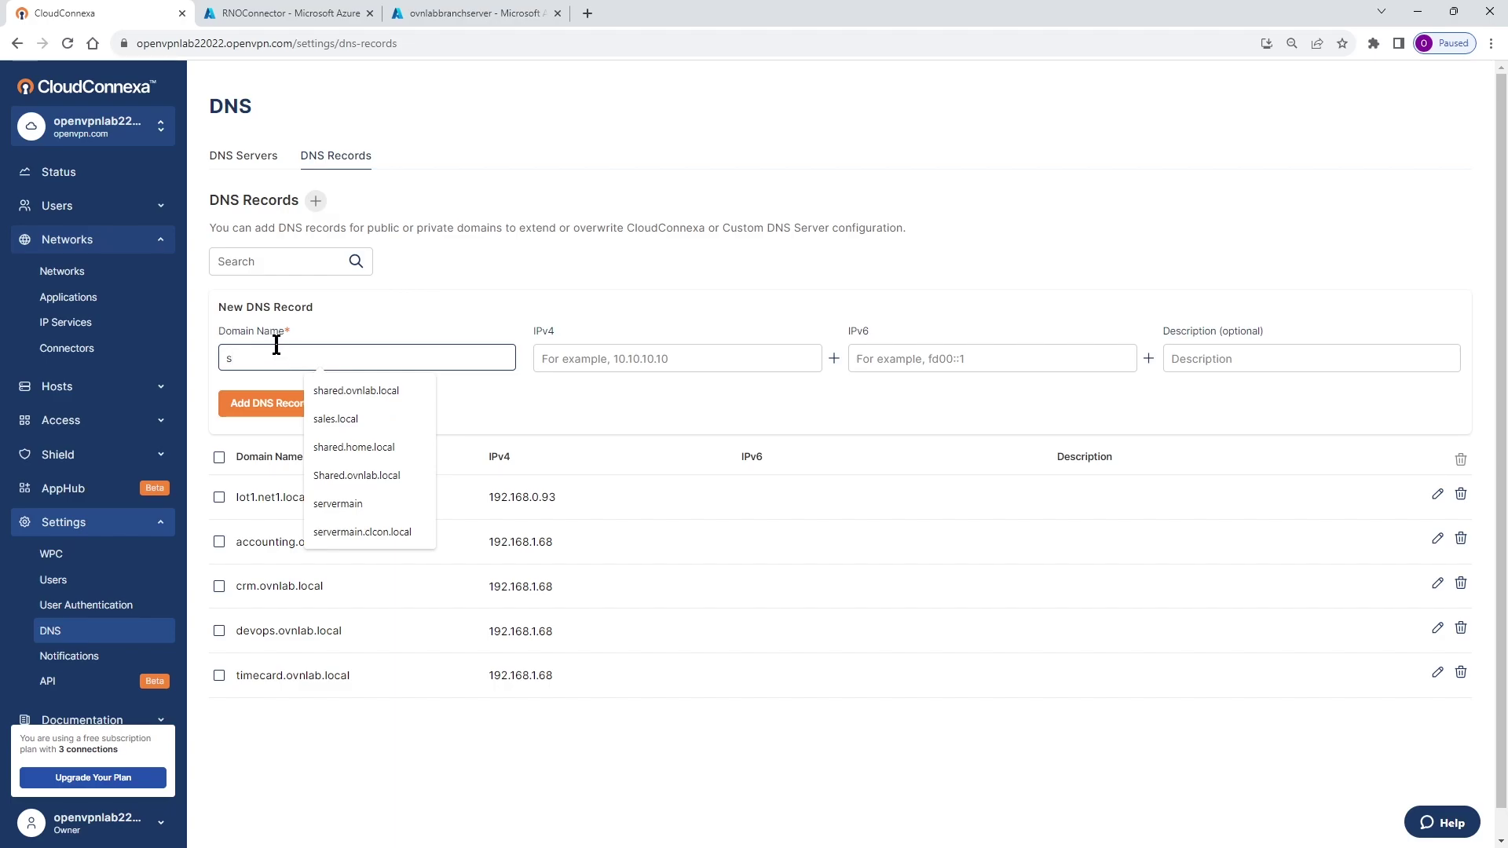
click(345, 398)
click(562, 358)
text(10.17.0.7)
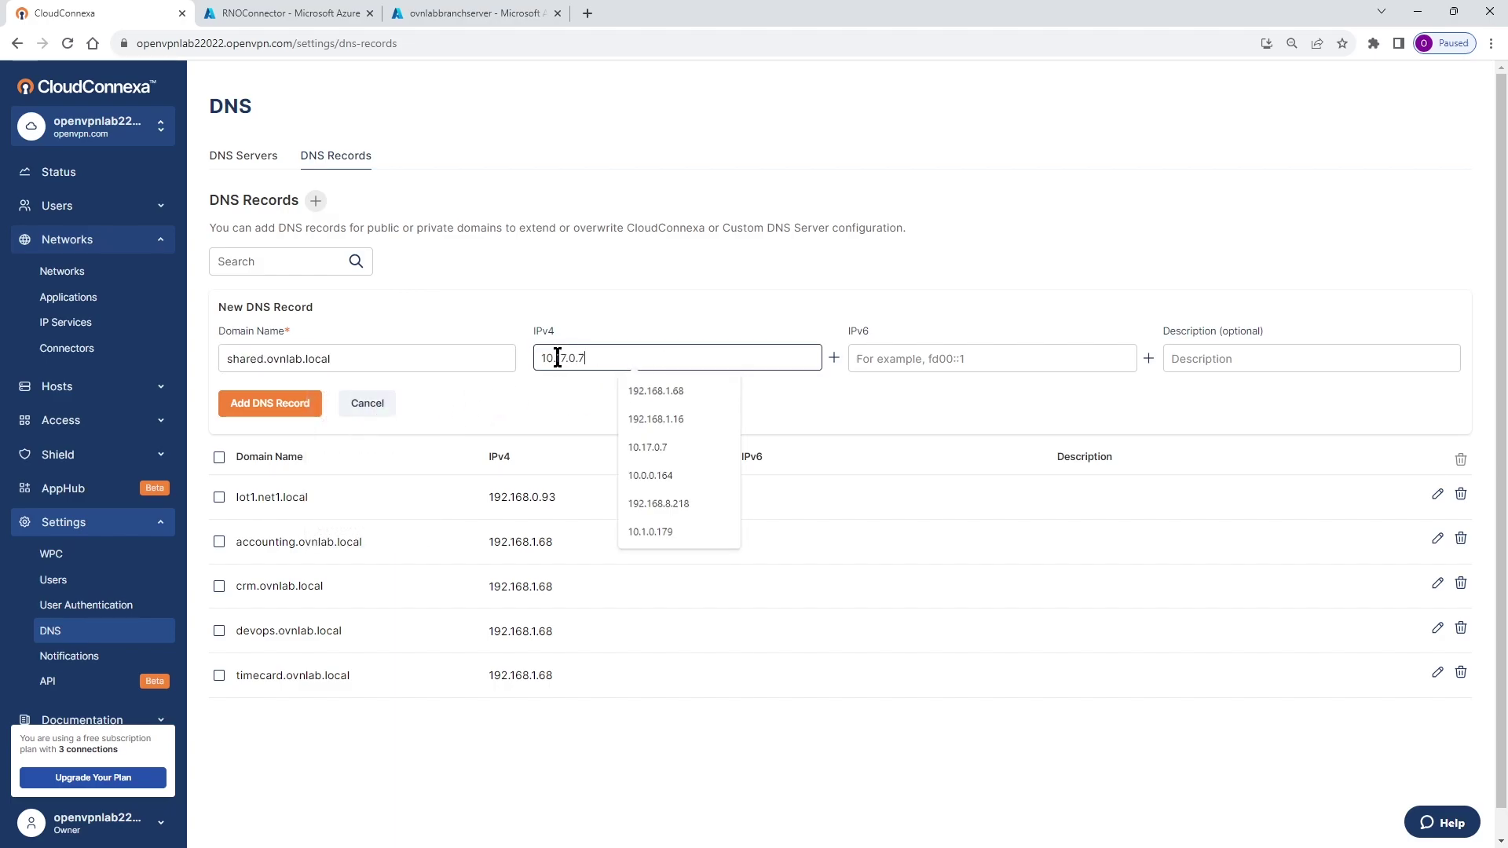
click(277, 406)
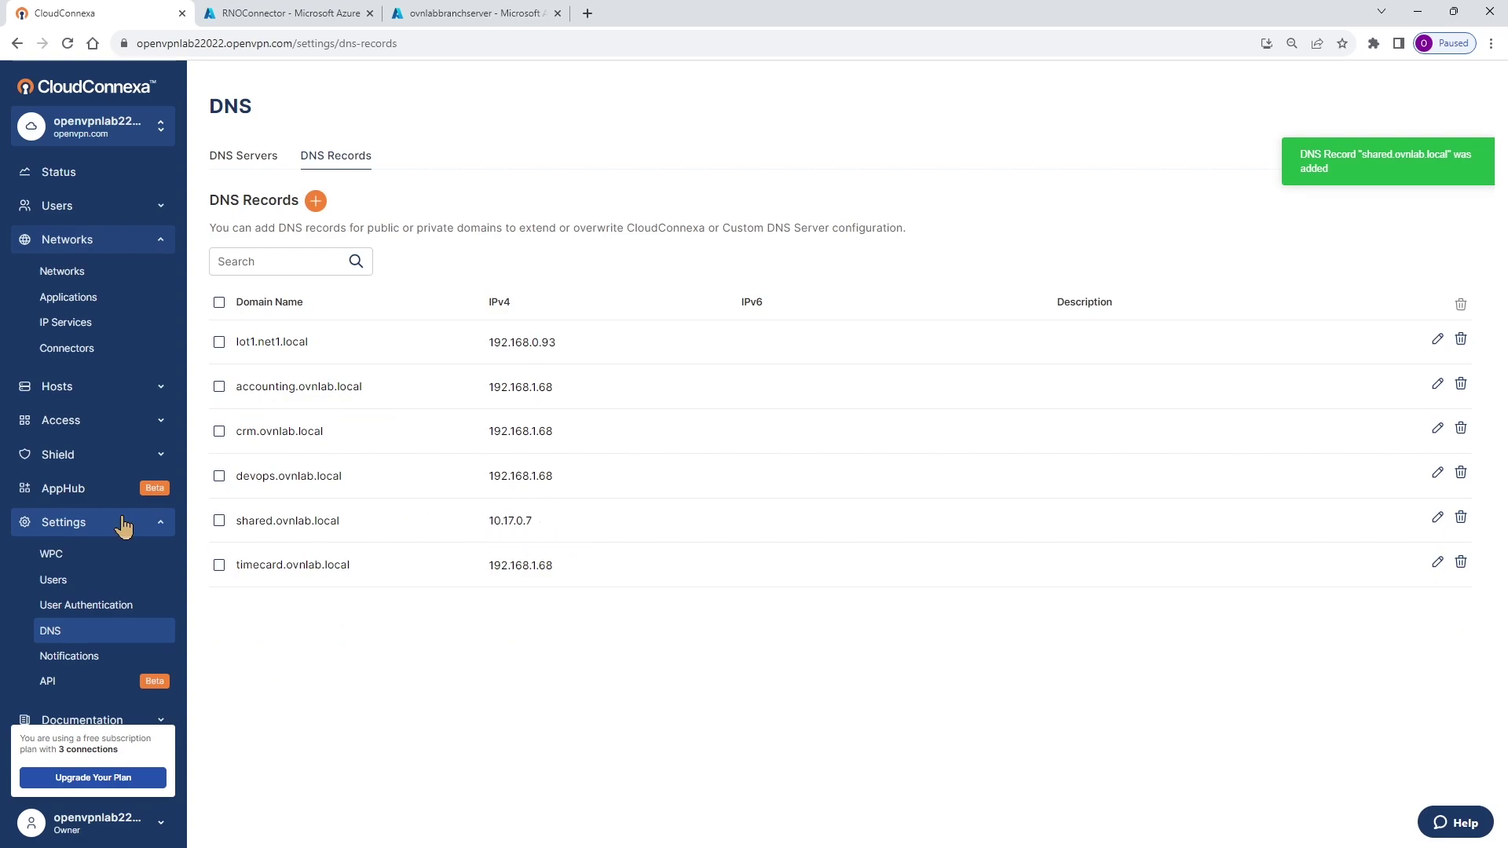
click(160, 527)
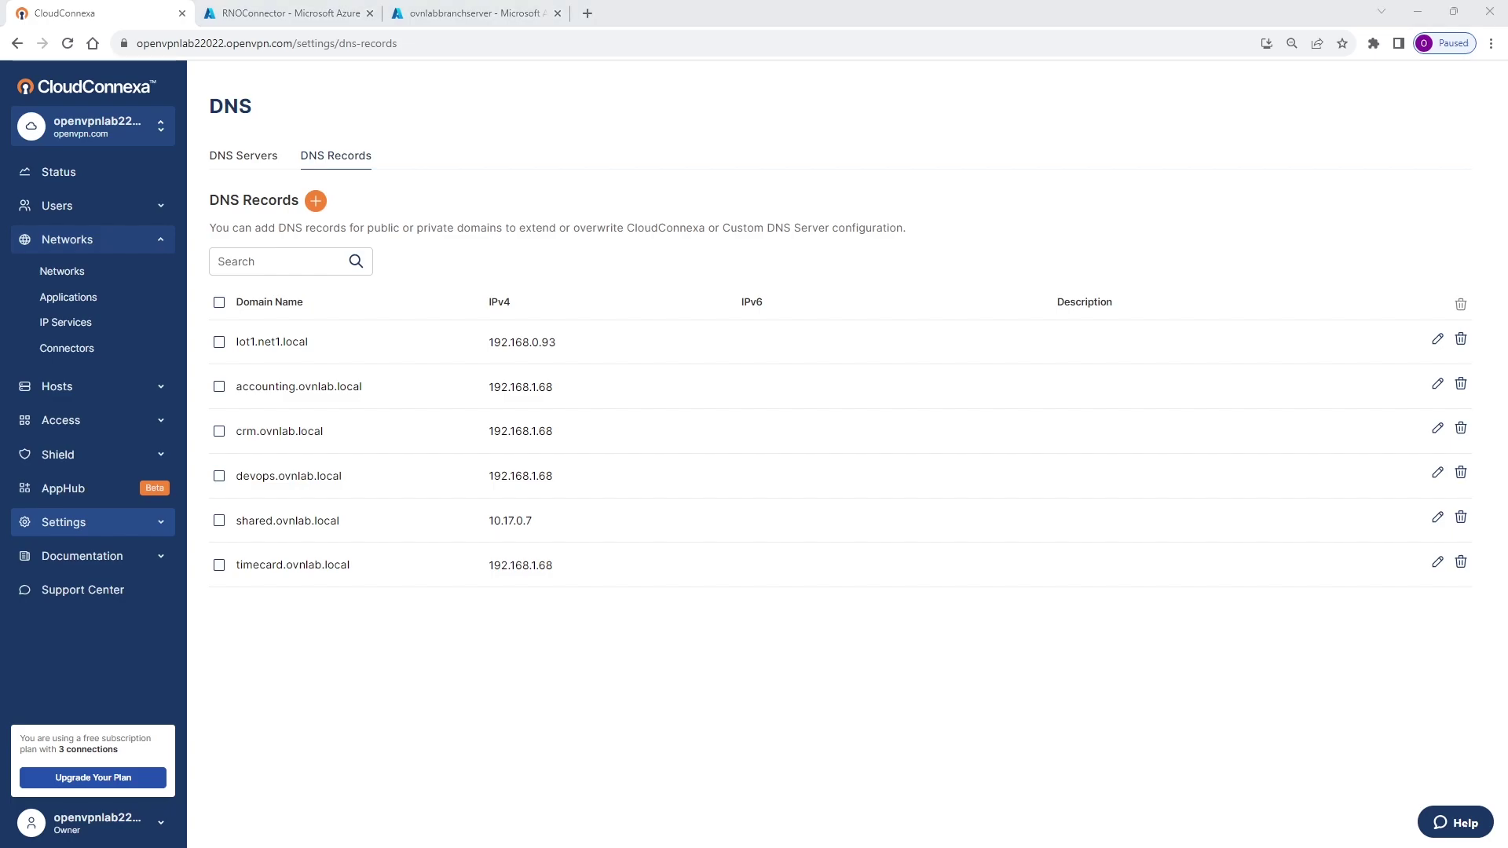
Edit the Accounting access group to add RNONet's Shared application as a destination, and save
click(78, 422)
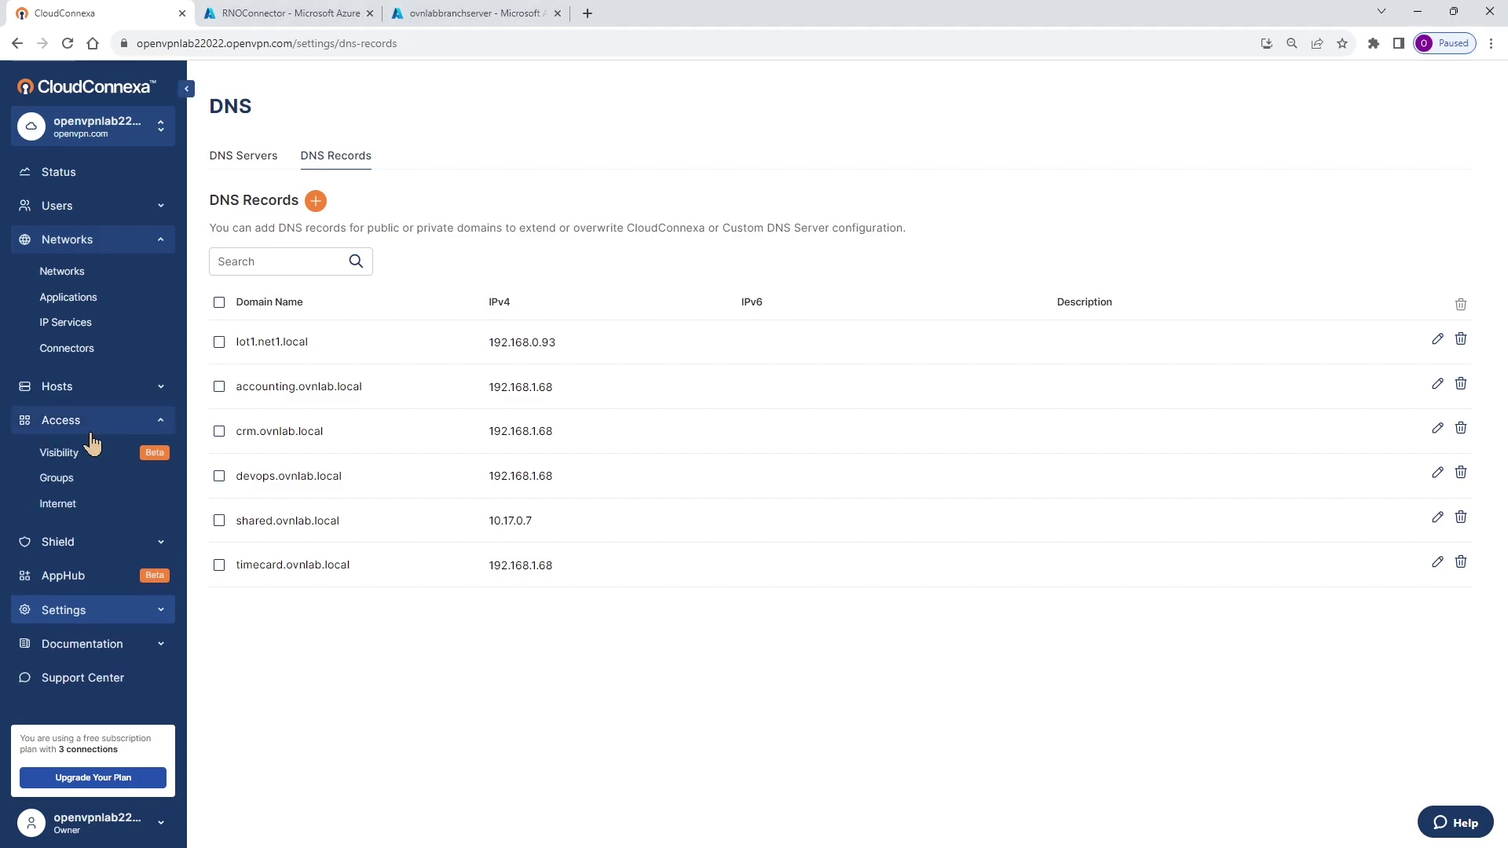
click(57, 477)
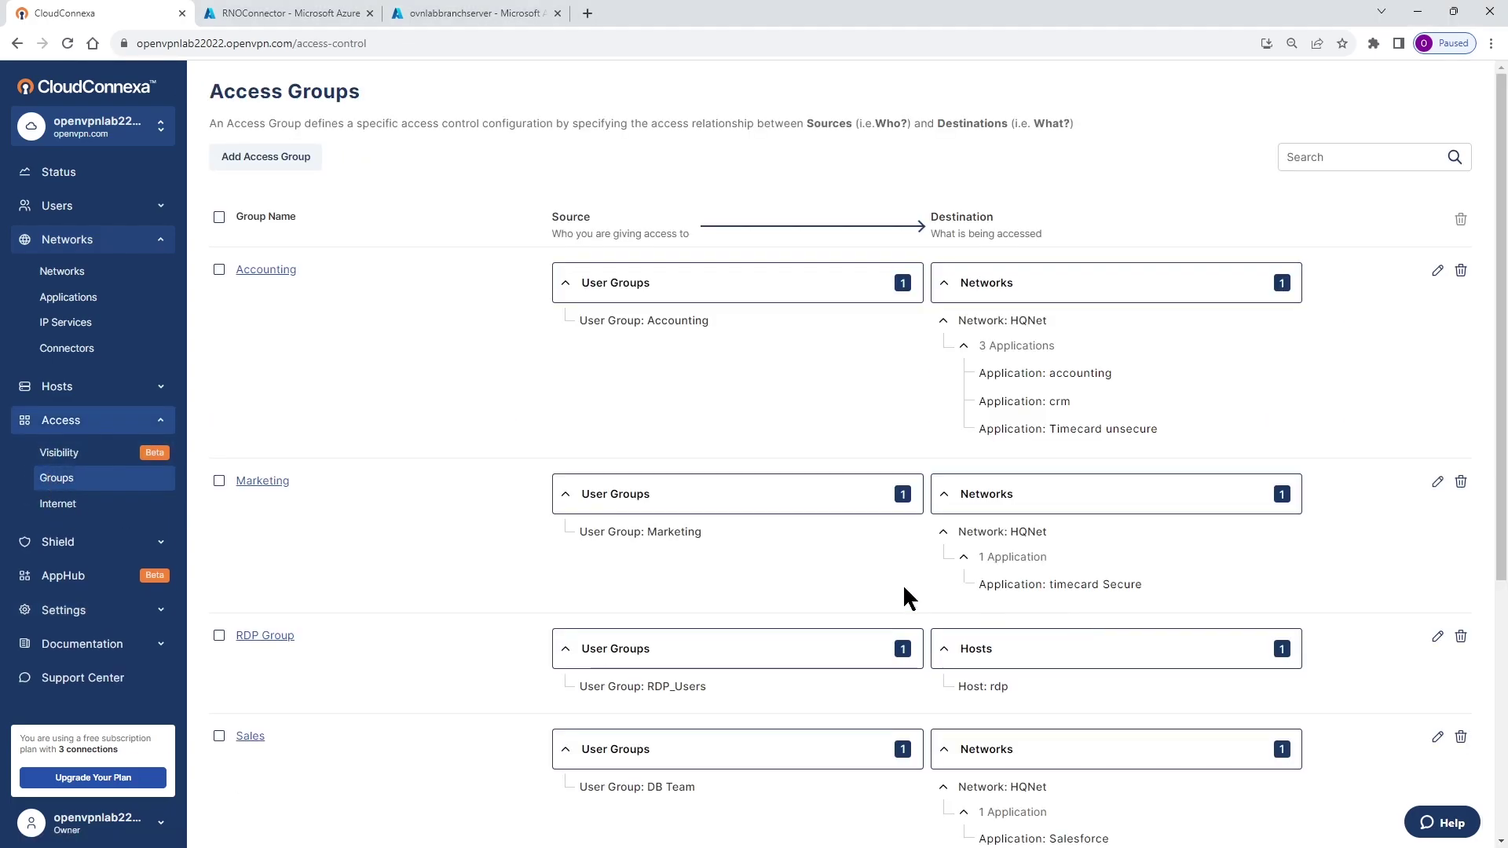
scroll(563, 604, down, 5)
scroll(560, 599, up, 5)
click(1437, 273)
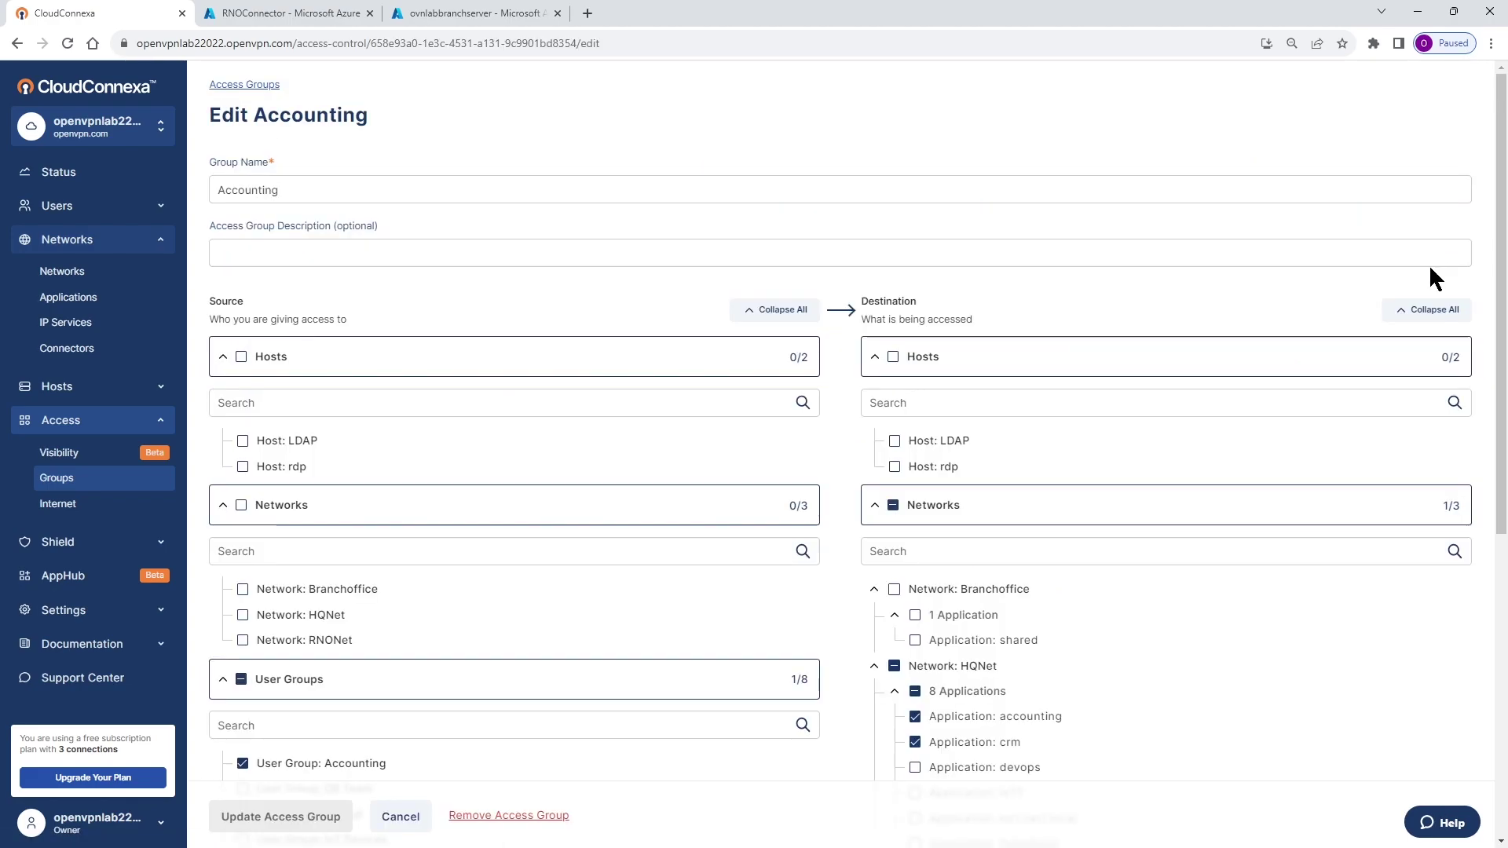
scroll(884, 377, down, 5)
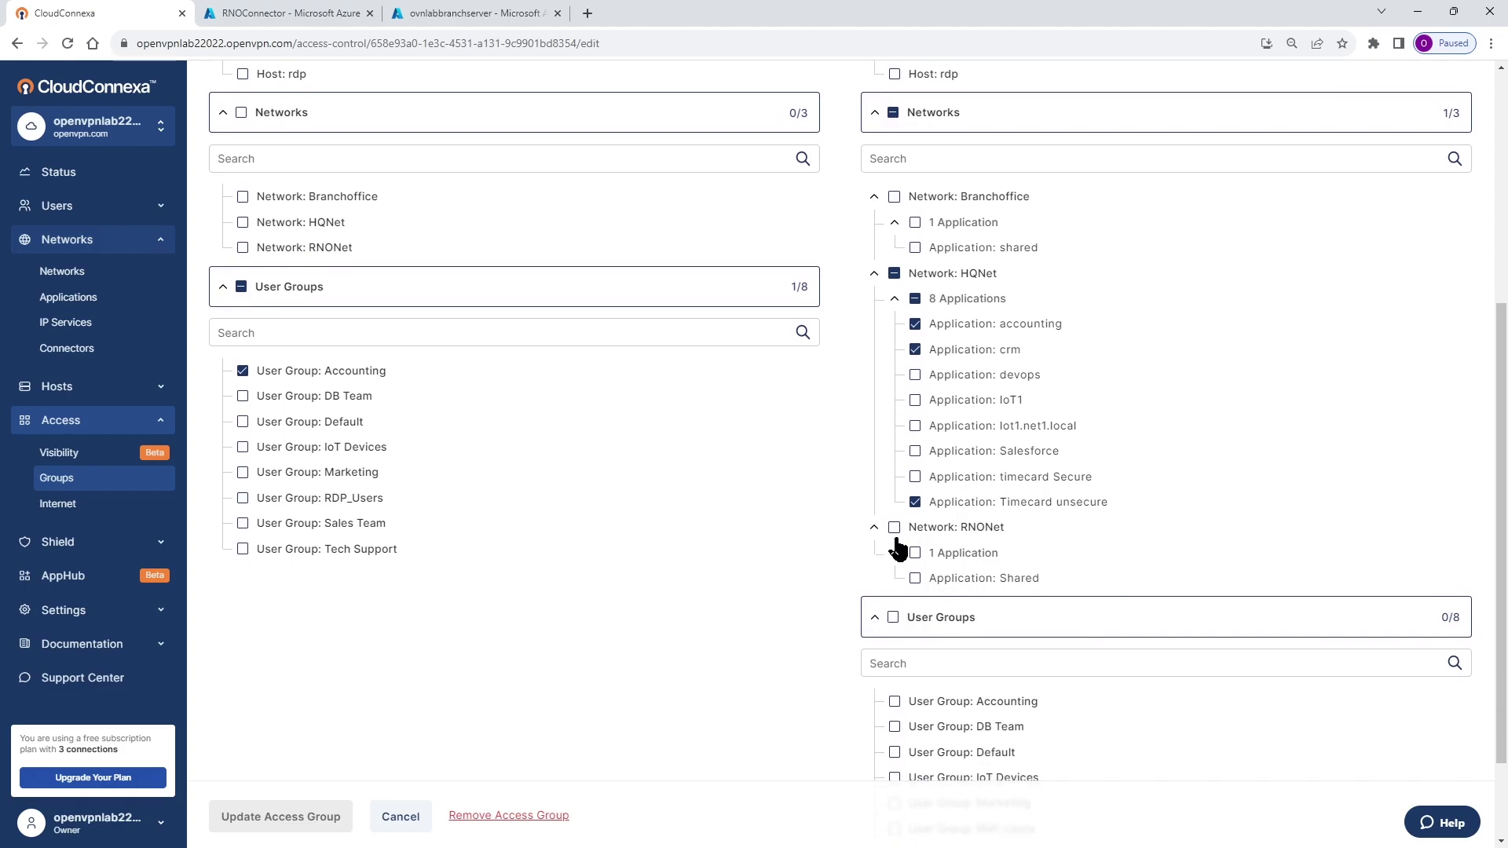
click(915, 579)
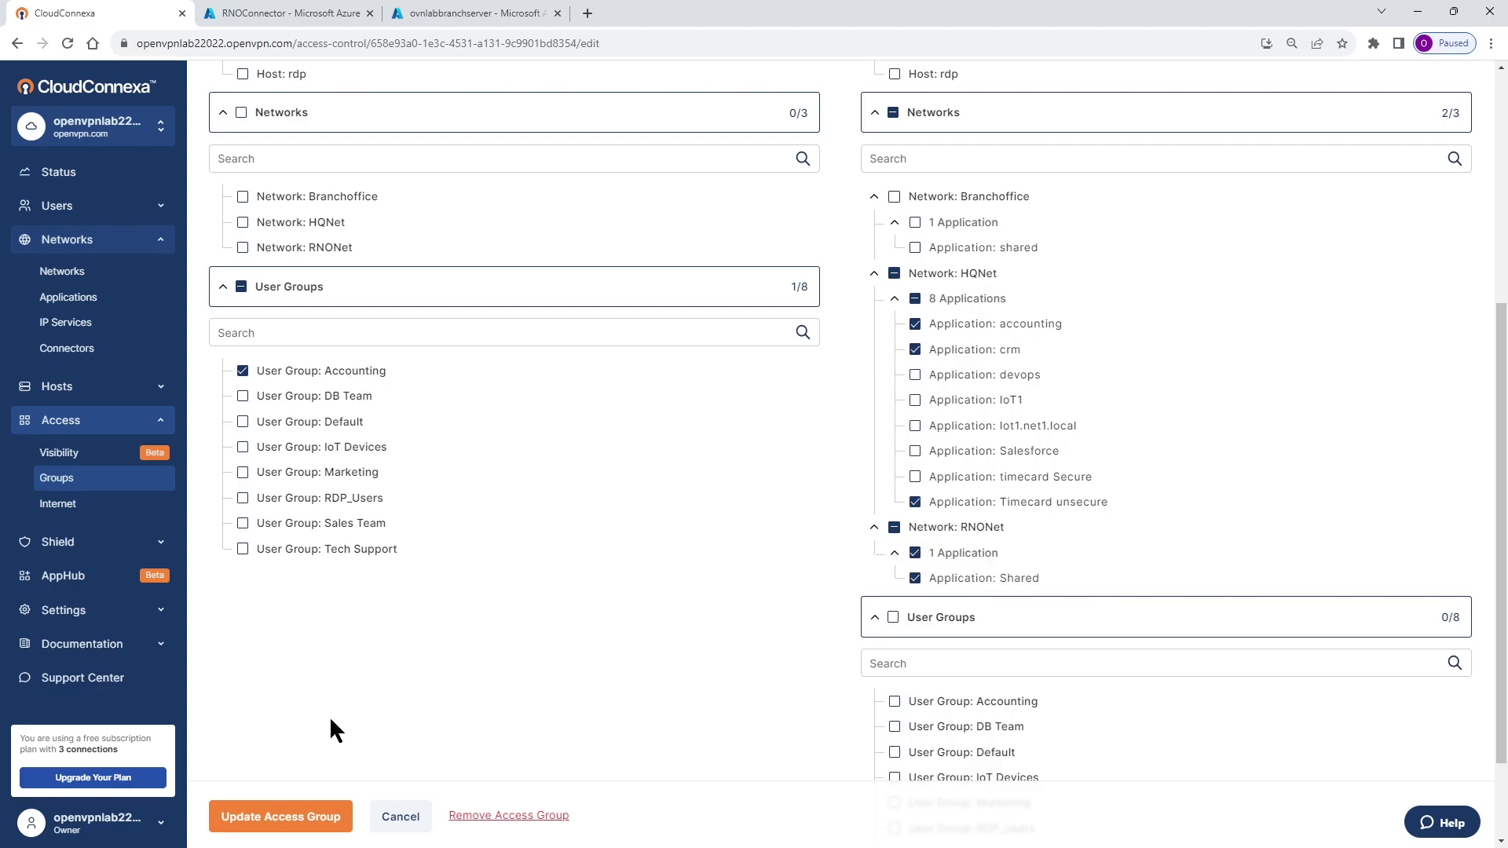
click(280, 819)
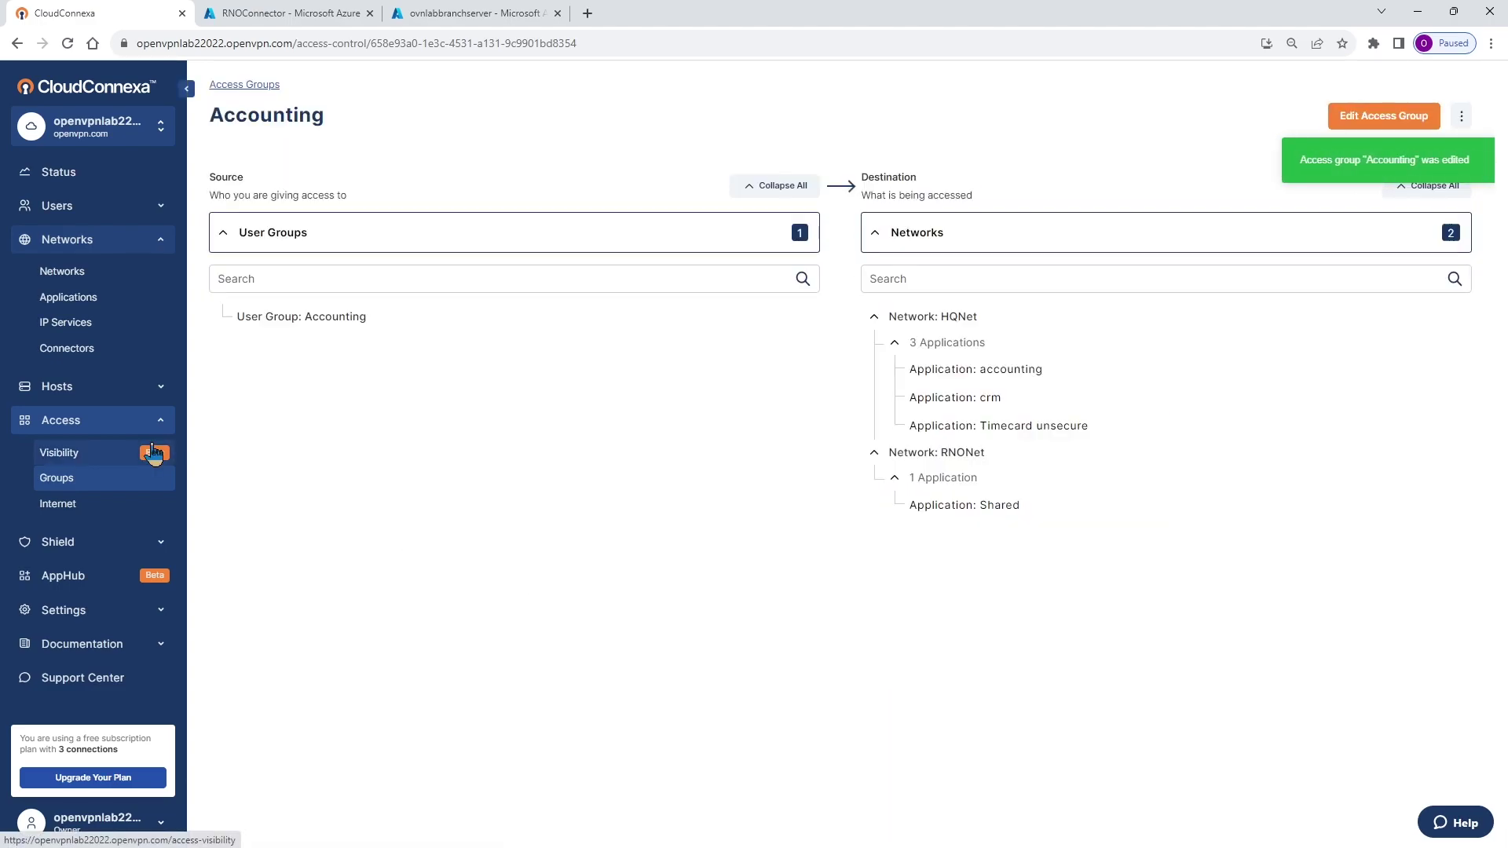
Show the CloudConnexa users list and connect the first profile in OpenVPN Connect
click(163, 208)
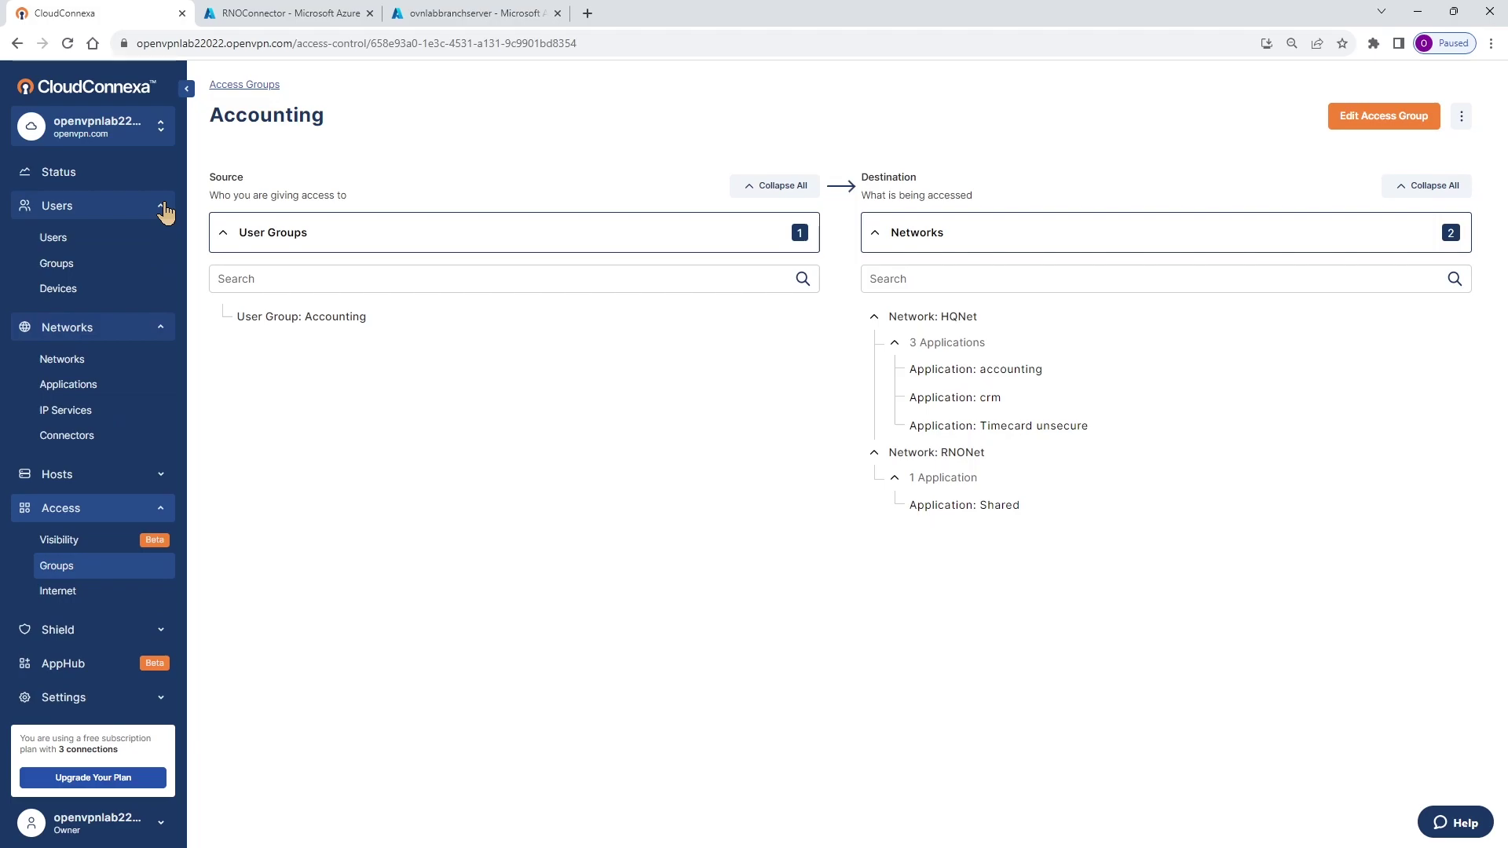
click(53, 243)
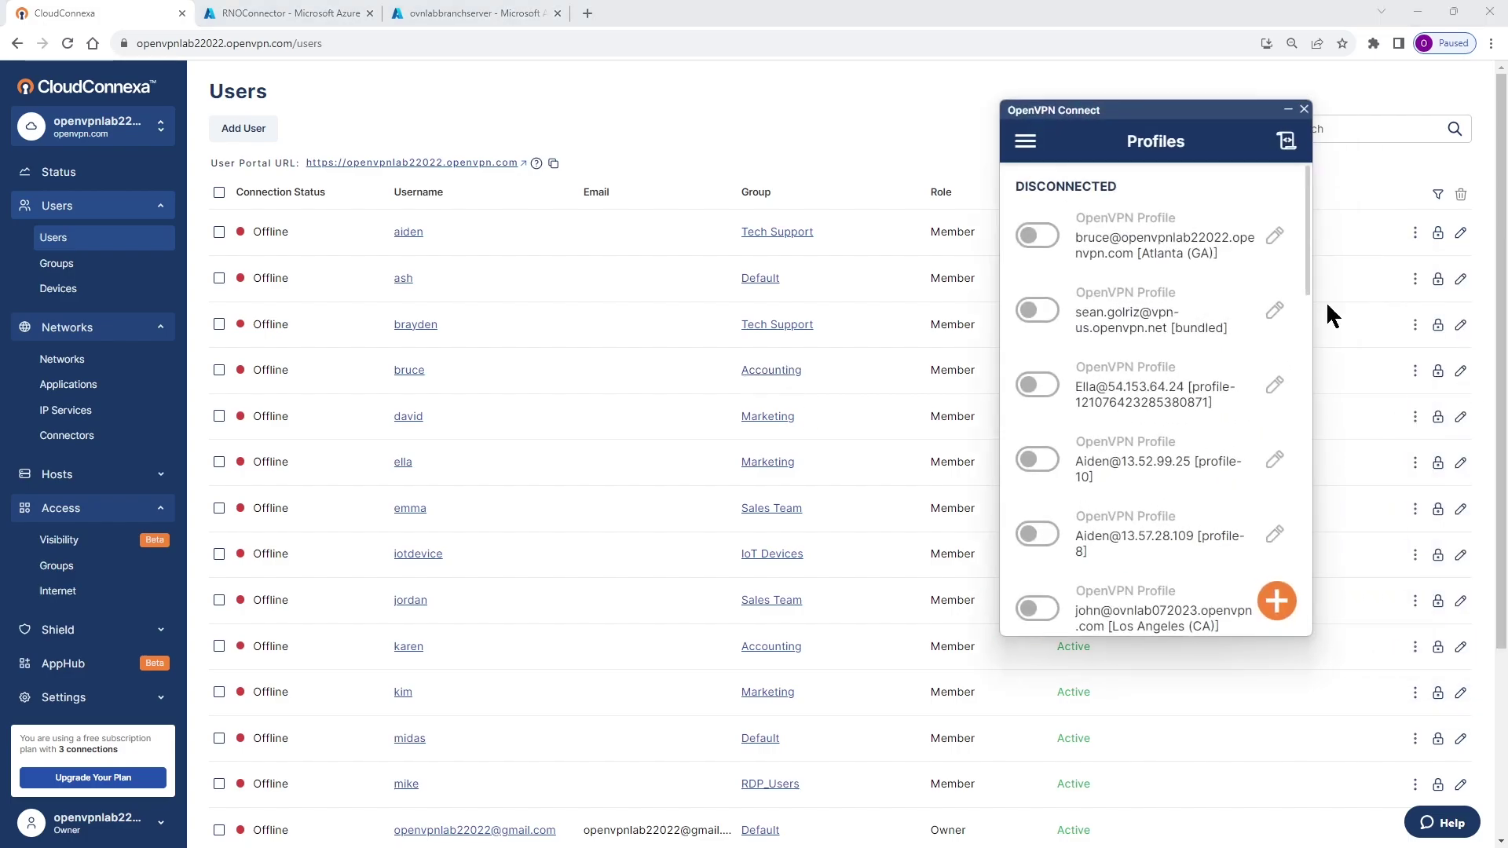
click(1039, 239)
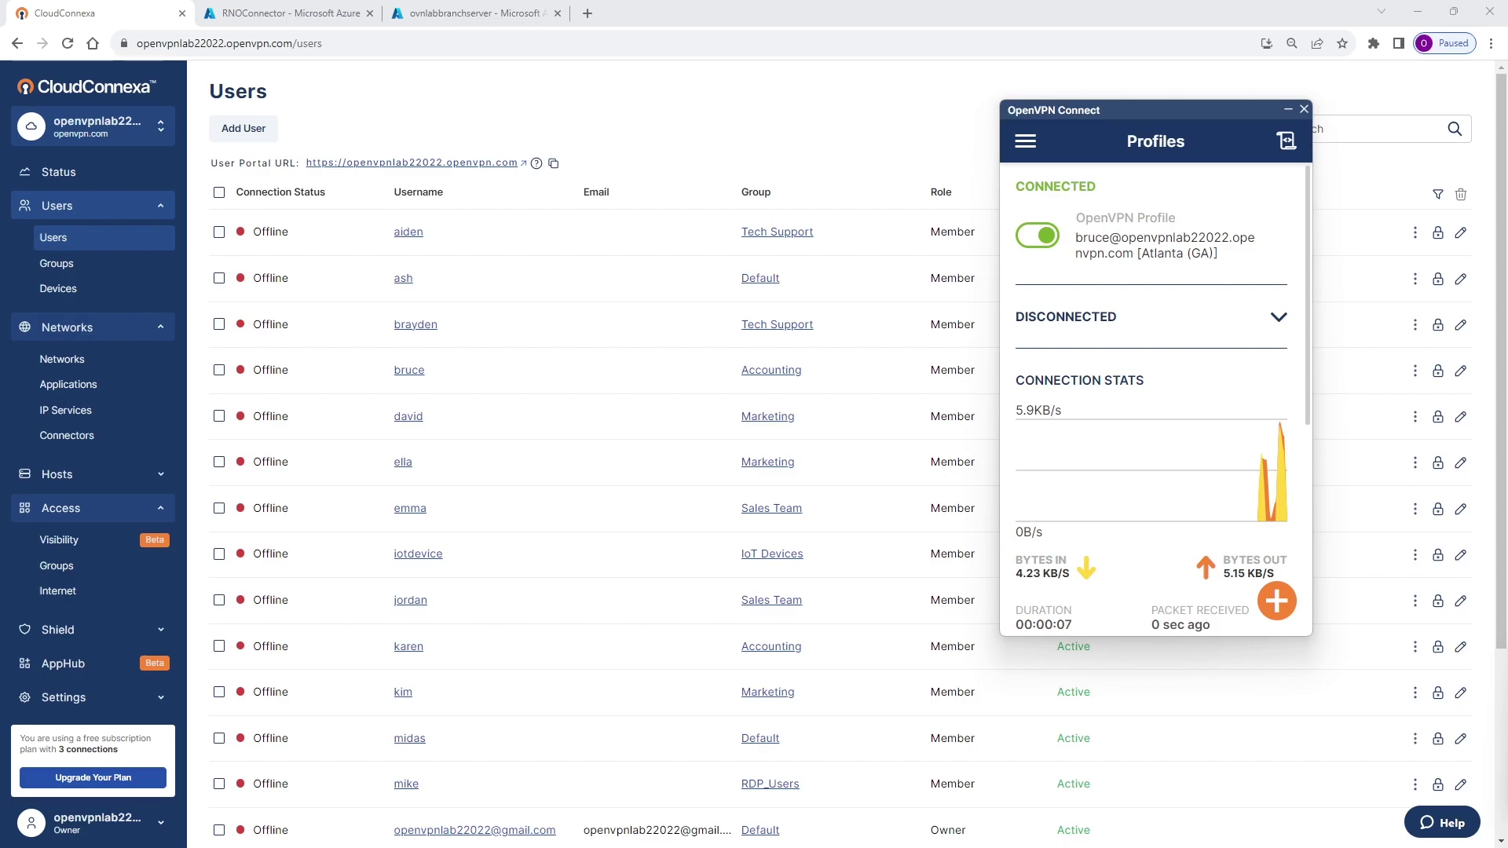
Open \\shared.ovnlab.local from the Run prompt and browse into its Shared folder
key(super+r)
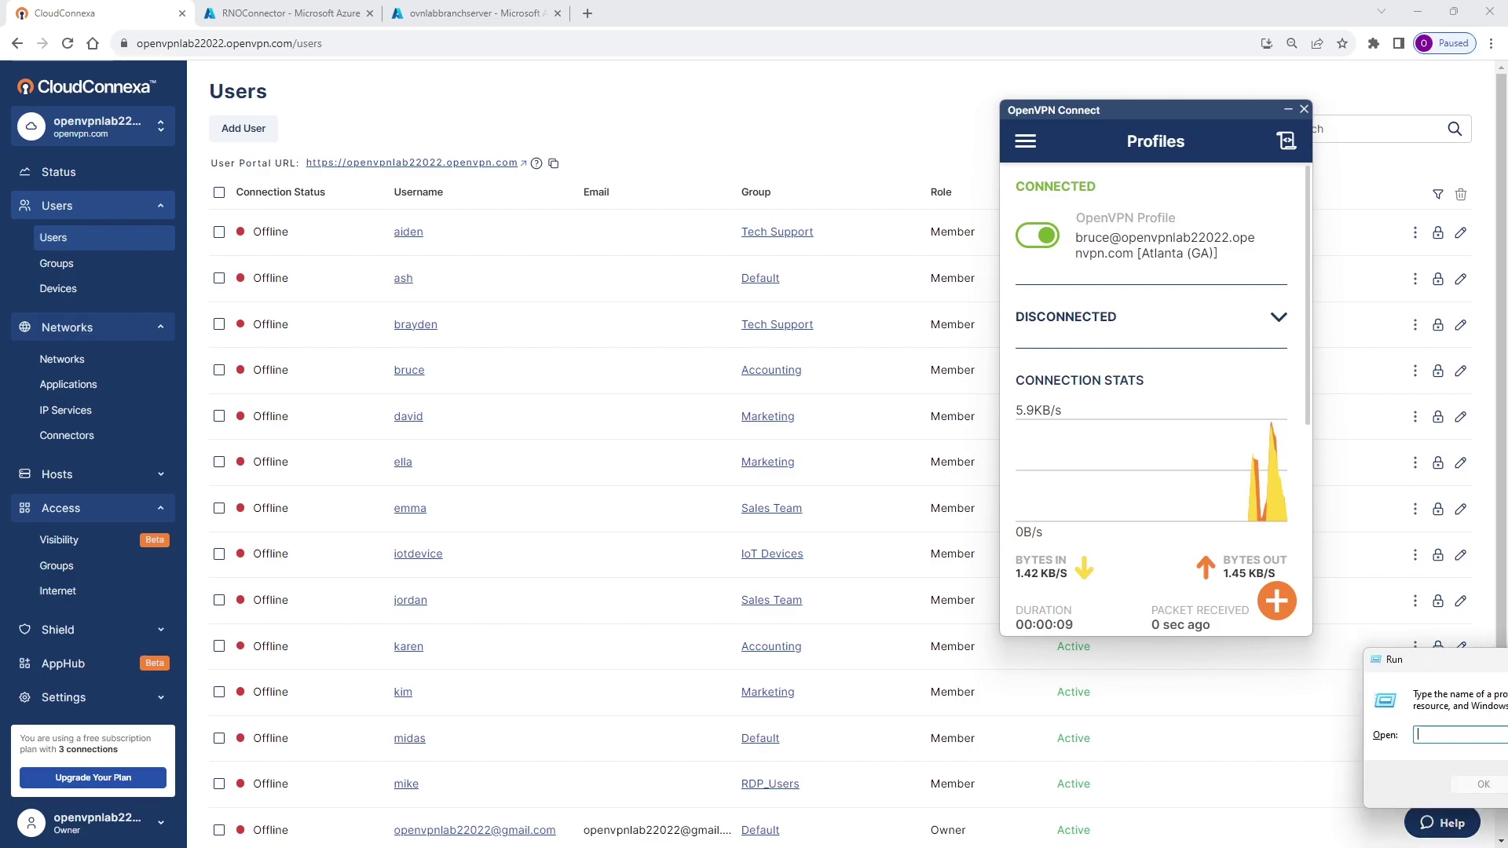
drag(1494, 642, 447, 586)
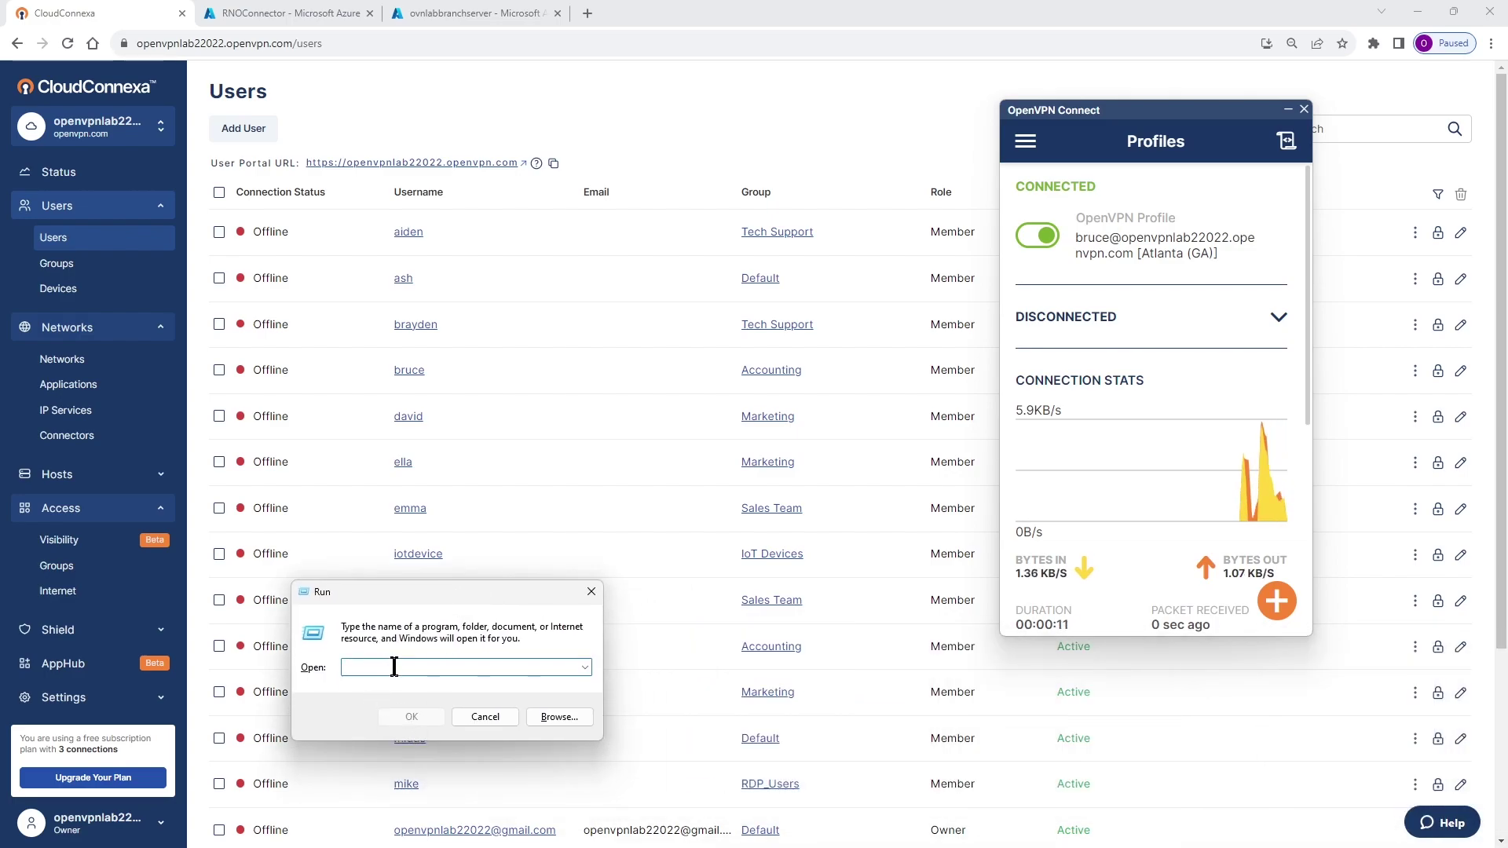
text(\\shared.ovnlab.local)
key(Return)
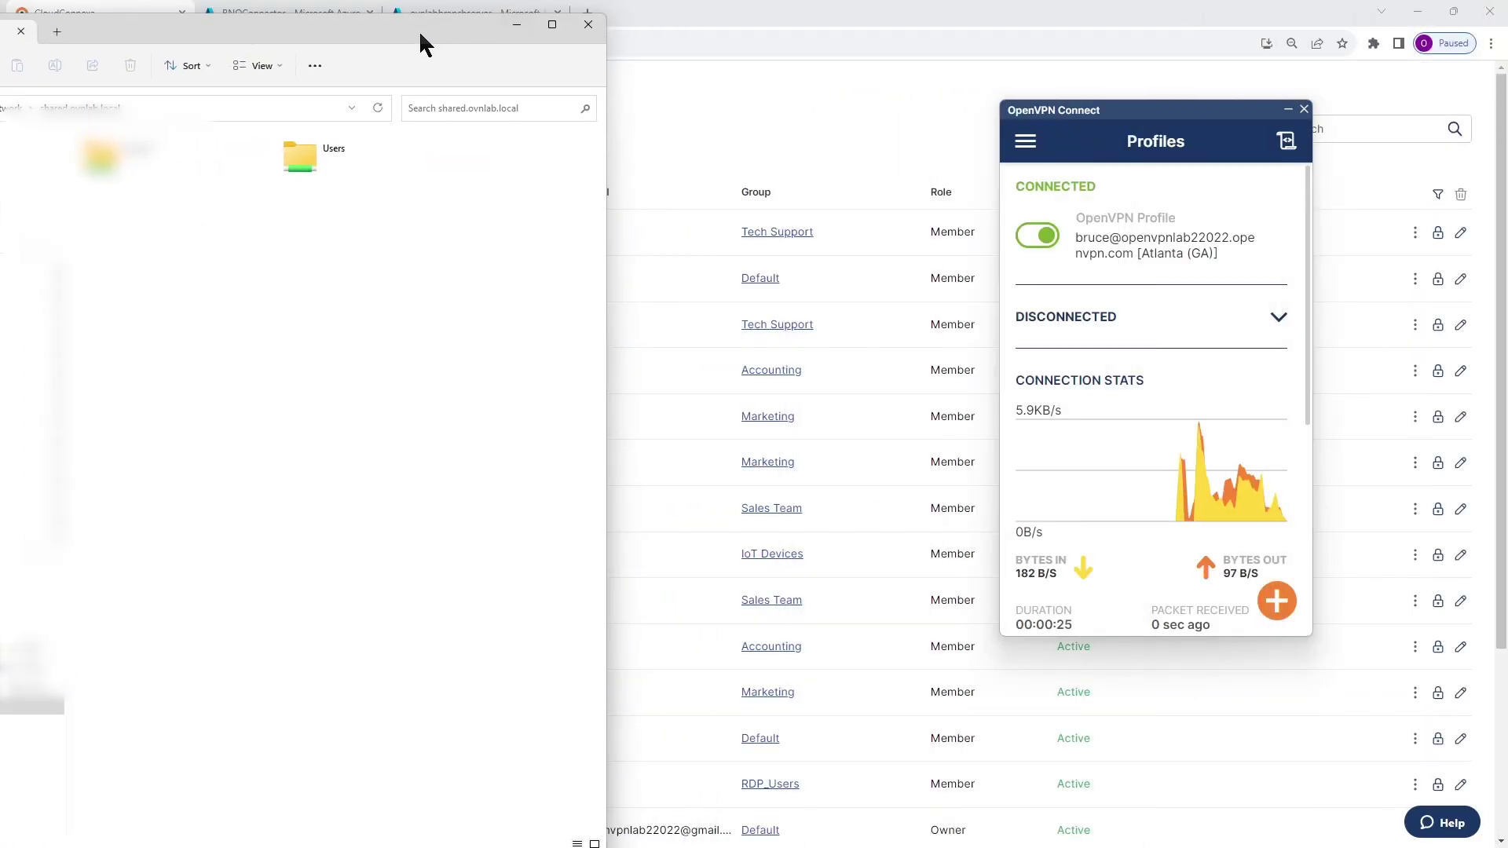
drag(424, 44, 720, 46)
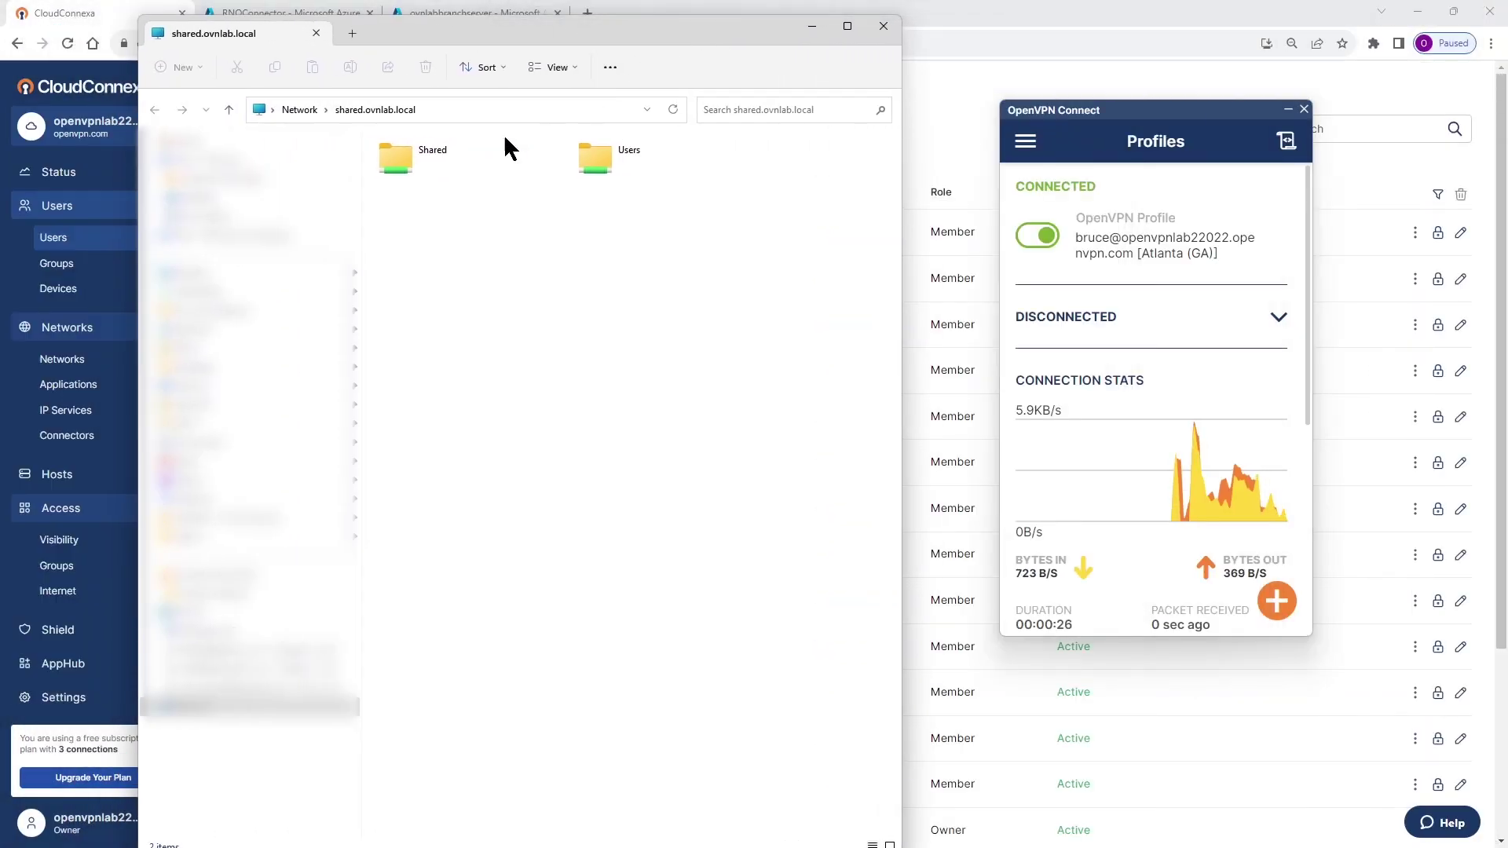
click(427, 148)
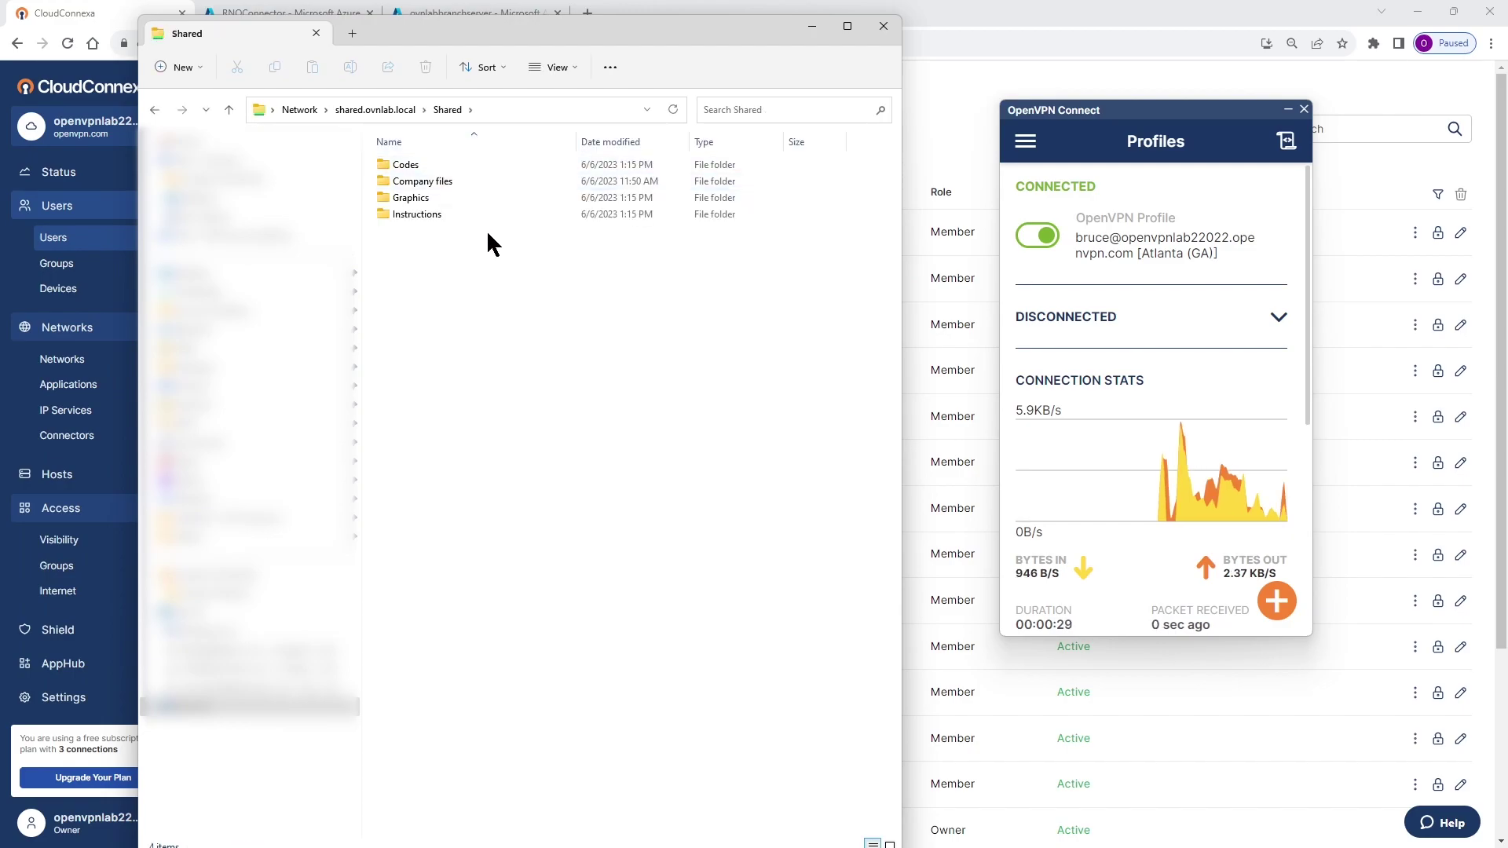